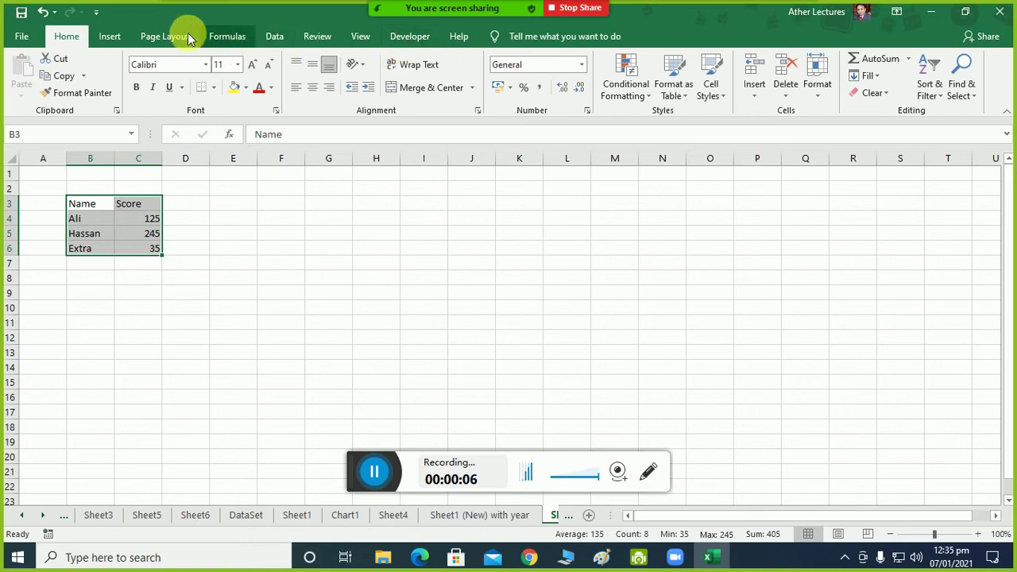
- Insert a 2-D pie chart of the Ali, Hassan and Extra scores and enlarge it beside the table
{"action": "left_click", "coordinate": [111, 35]}
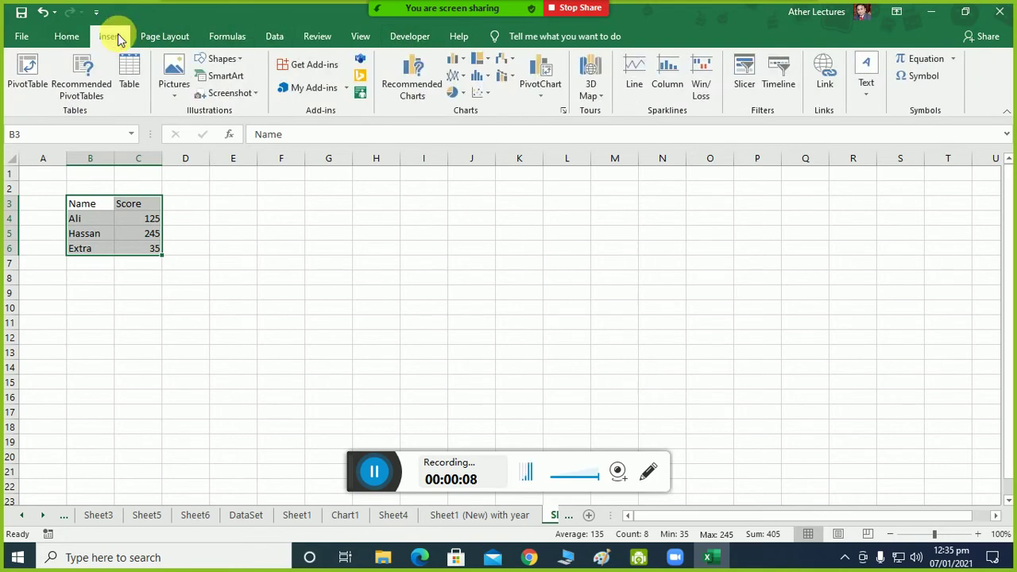
{"action": "left_click", "coordinate": [454, 93]}
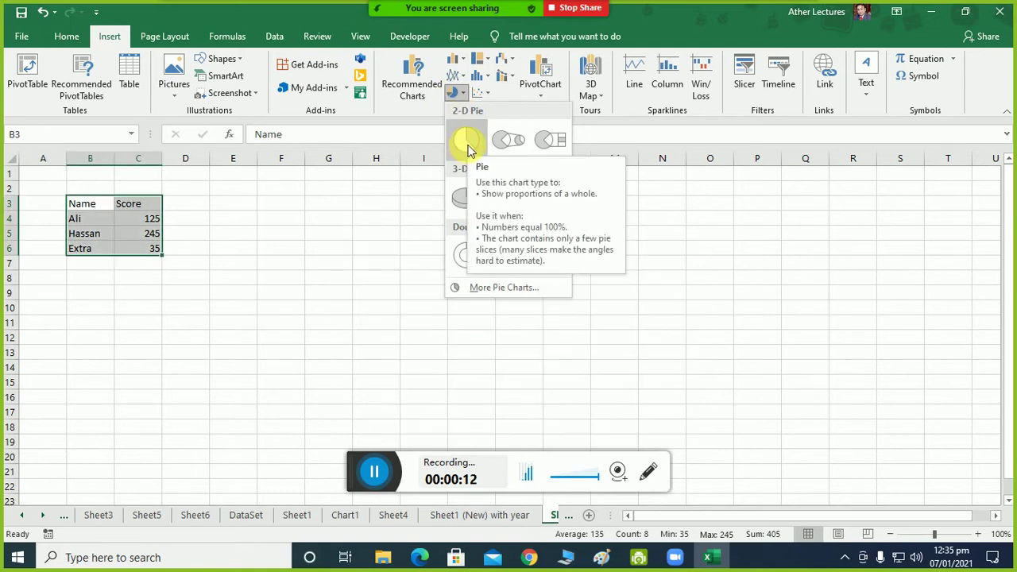
{"action": "left_click", "coordinate": [608, 133]}
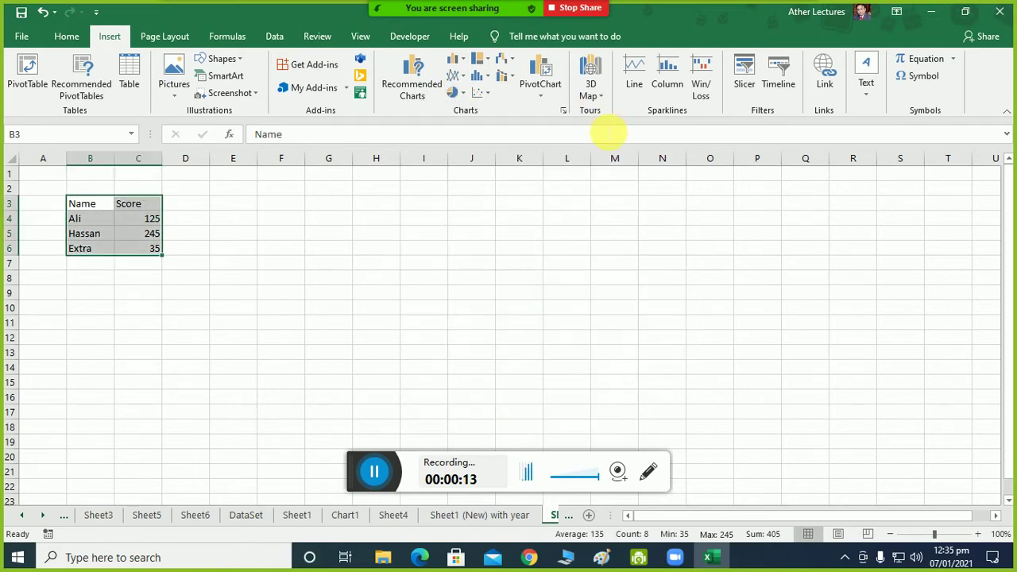
{"action": "left_click", "coordinate": [563, 110]}
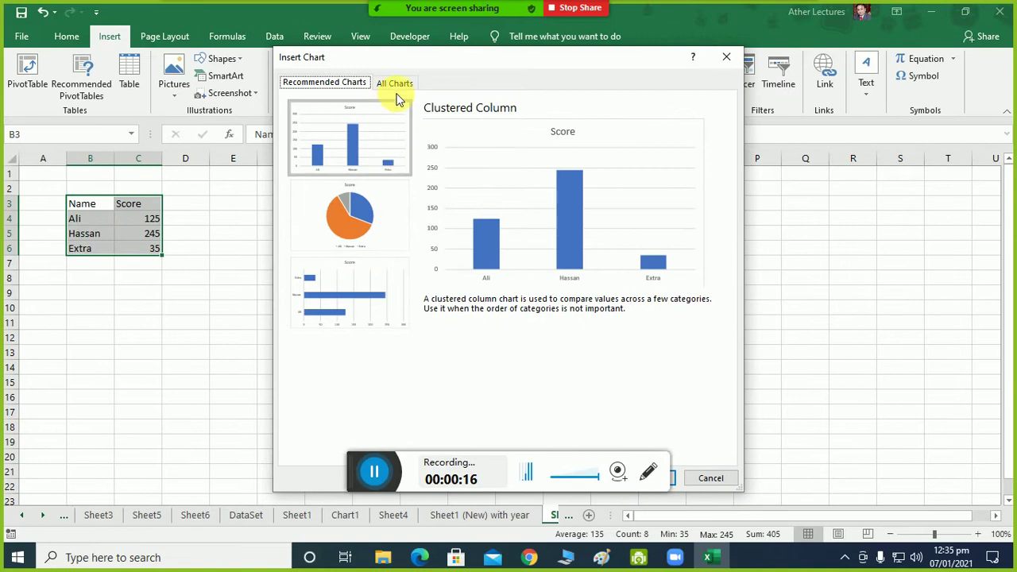
{"action": "left_click", "coordinate": [395, 84]}
{"action": "left_click", "coordinate": [337, 178]}
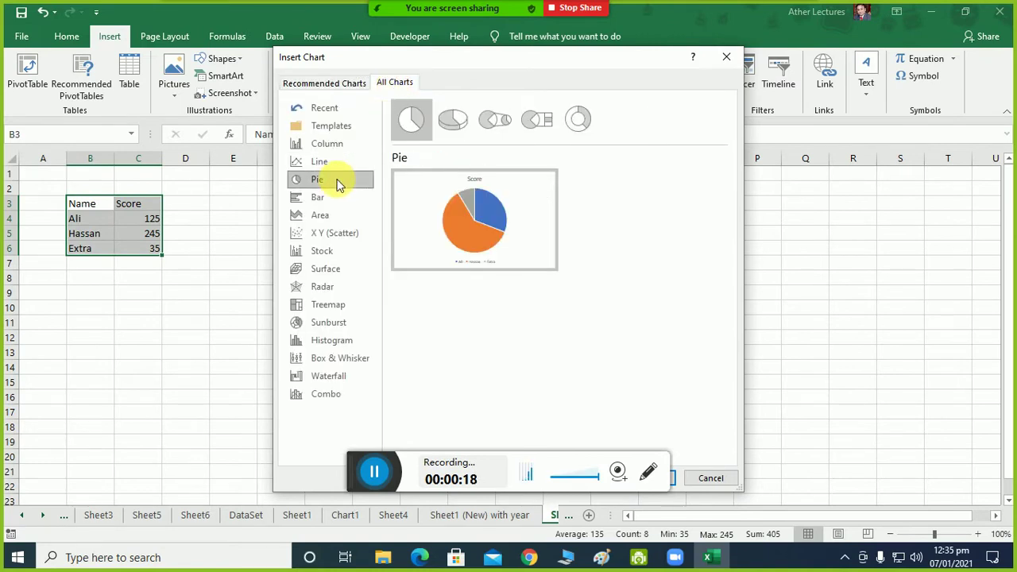
{"action": "left_click", "coordinate": [418, 133]}
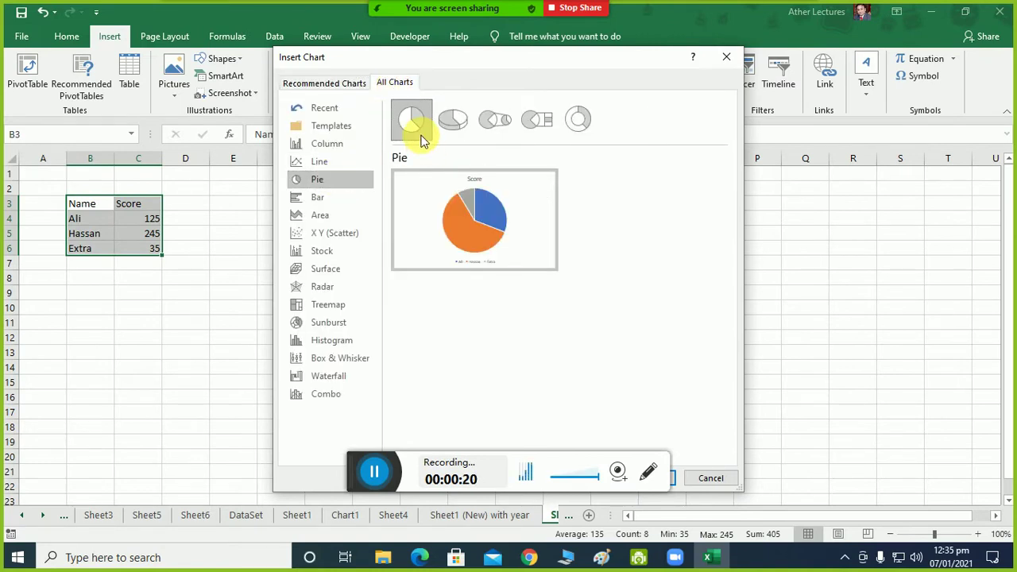
{"action": "left_click_drag", "start_coordinate": [355, 467], "coordinate": [306, 540]}
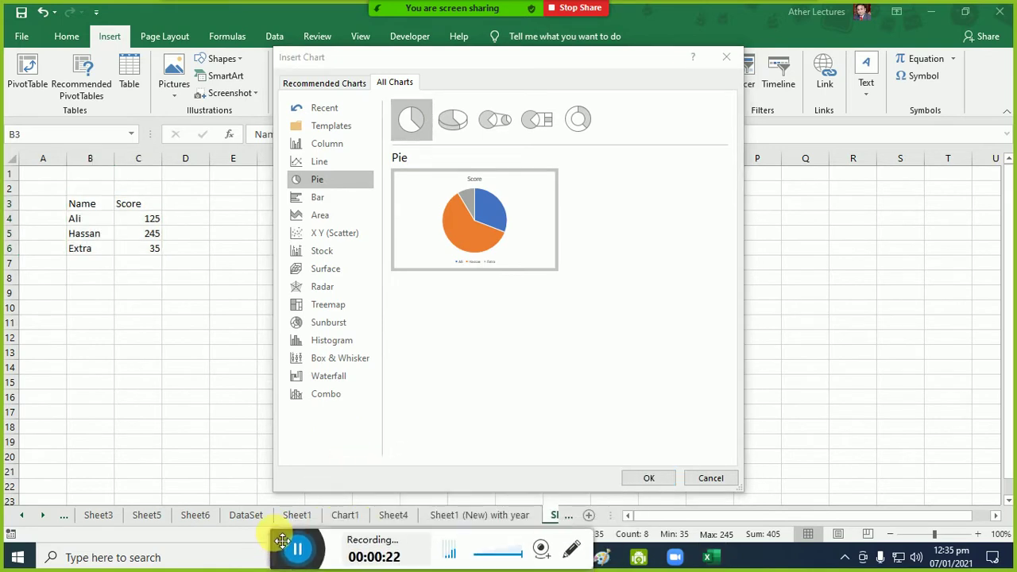
{"action": "left_click", "coordinate": [646, 478]}
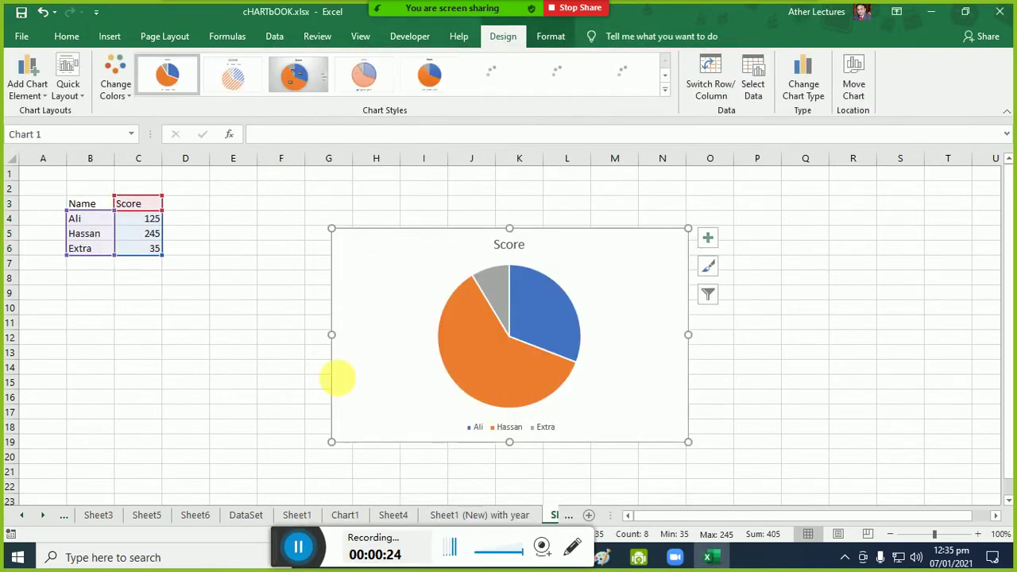
{"action": "left_click_drag", "start_coordinate": [331, 229], "coordinate": [229, 185]}
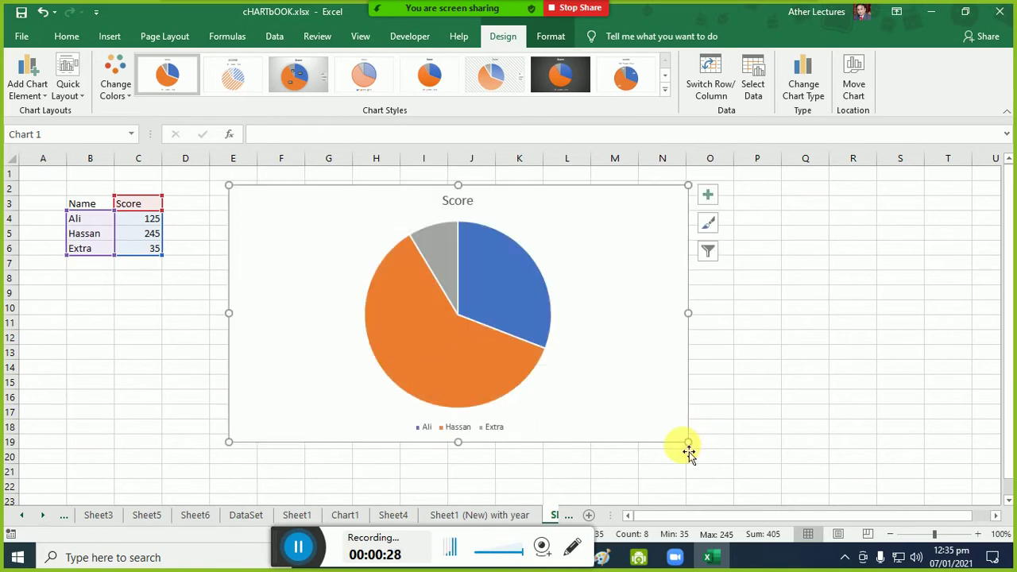
{"action": "left_click_drag", "start_coordinate": [689, 442], "coordinate": [729, 466]}
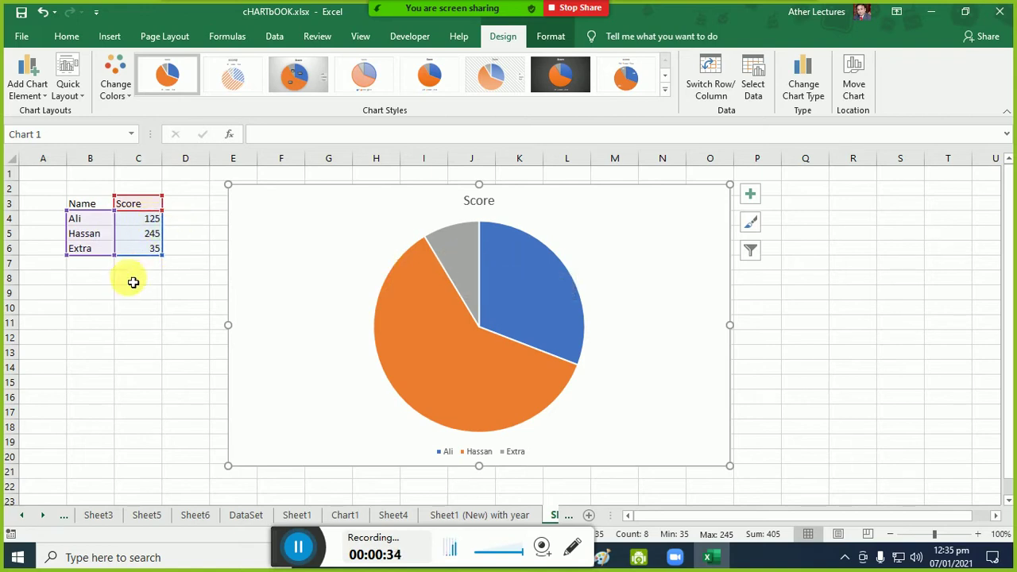
- Label B7 'Total' and AutoSum the scores in C7 to get 405
{"action": "left_click", "coordinate": [86, 268]}
{"action": "type", "text": "Total"}
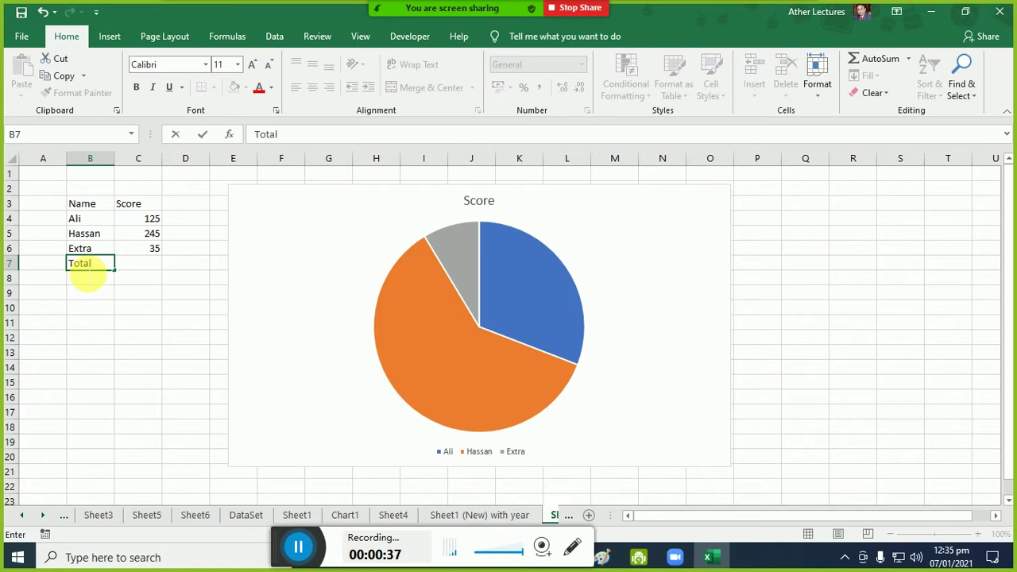
{"action": "key", "text": "Tab"}
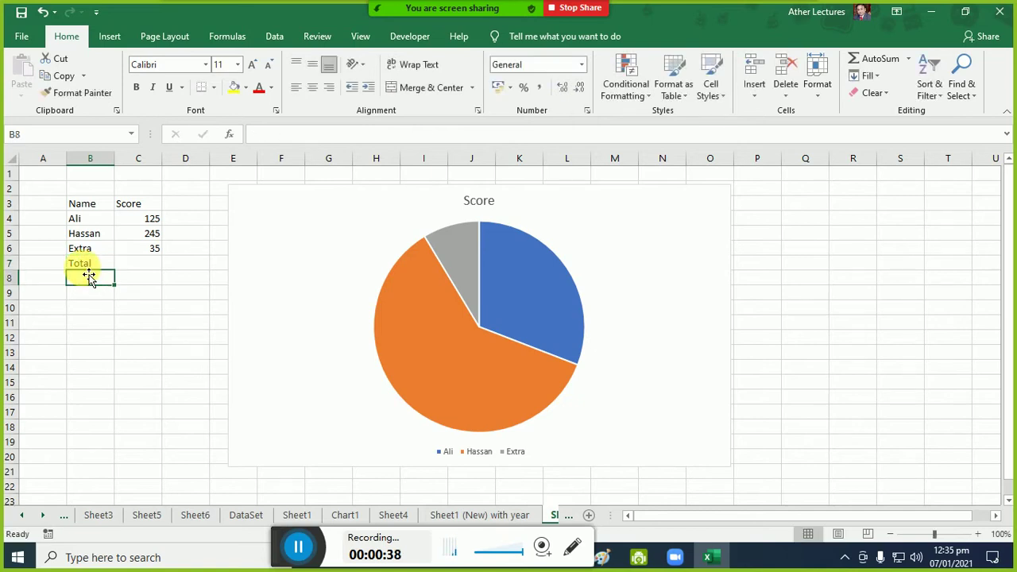
{"action": "key", "text": "alt+equal"}
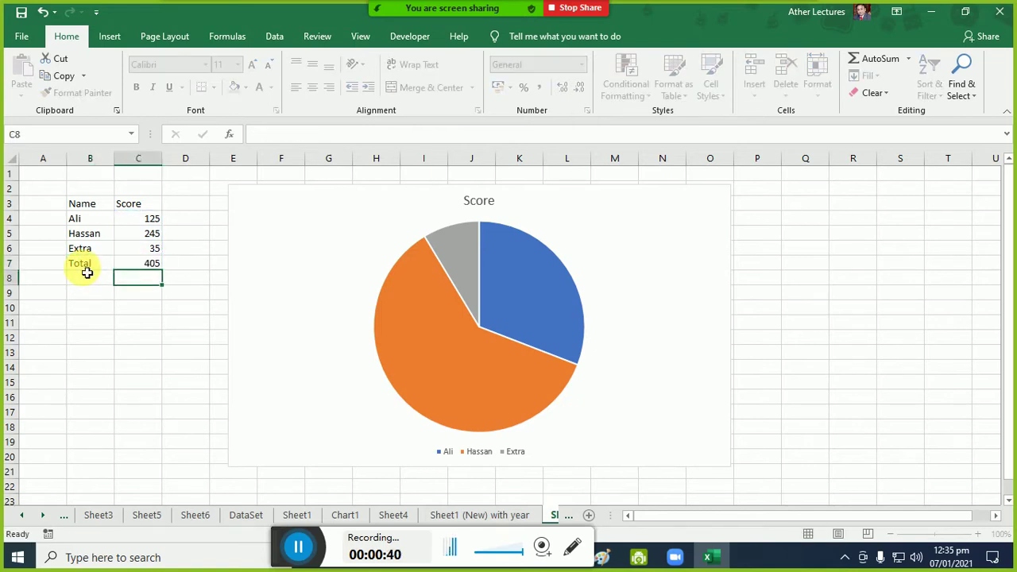
{"action": "key", "text": "Return"}
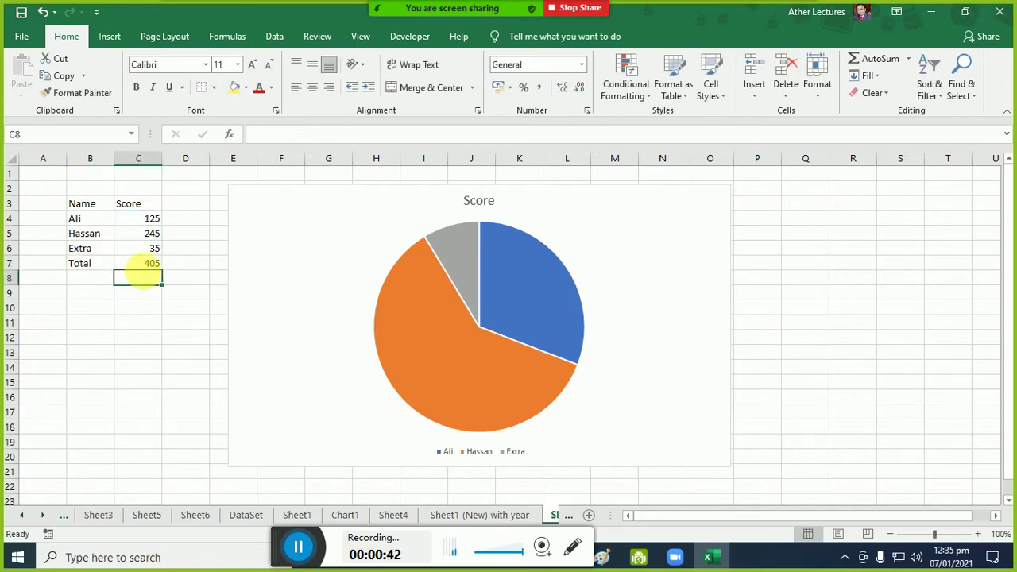
{"action": "left_click", "coordinate": [144, 265]}
- Enter =C4/C7*230 in D4 and fill it down to D6
{"action": "left_click", "coordinate": [185, 204]}
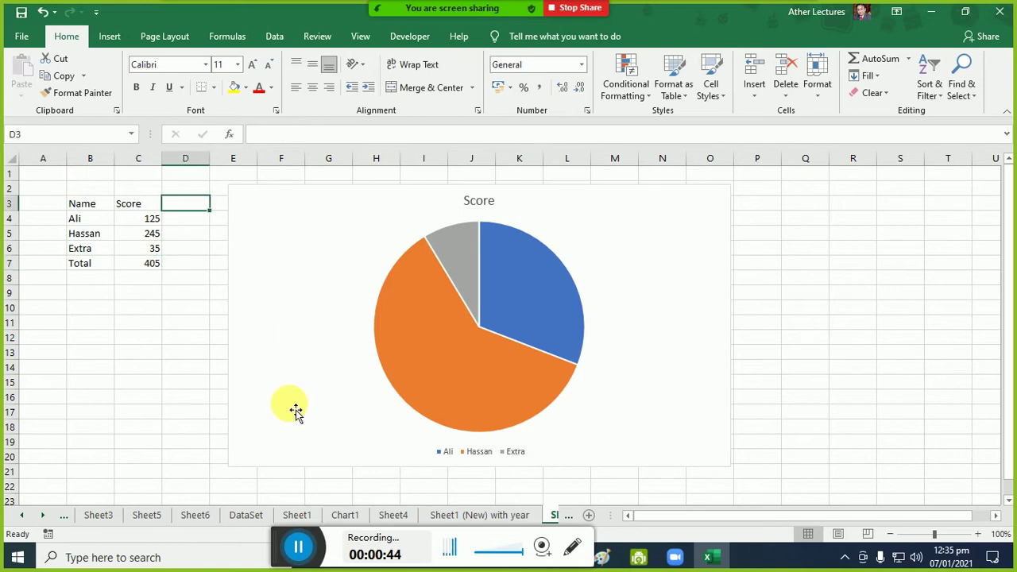
{"action": "type", "text": "="}
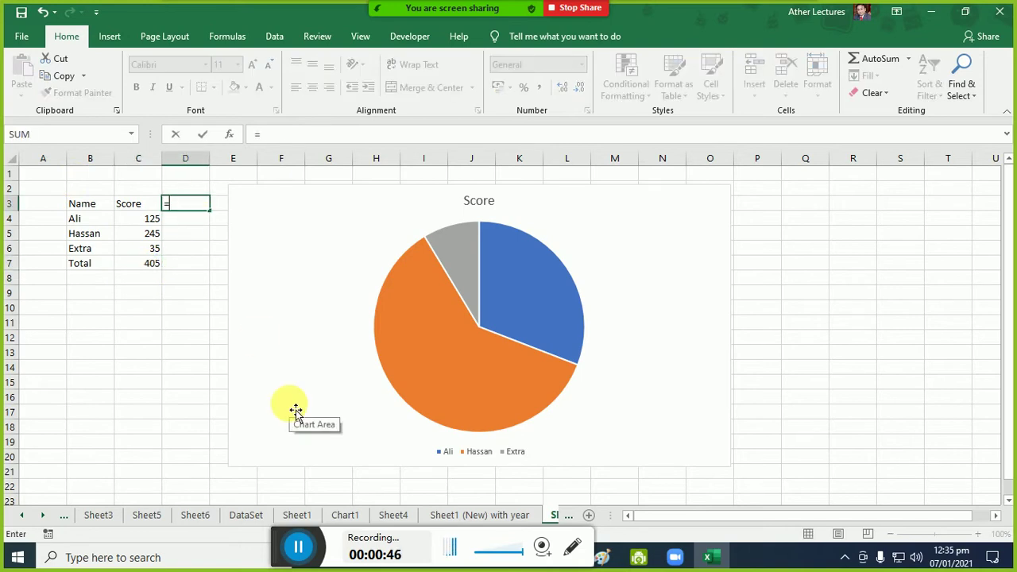
{"action": "key", "text": "Escape"}
{"action": "key", "text": "Down"}
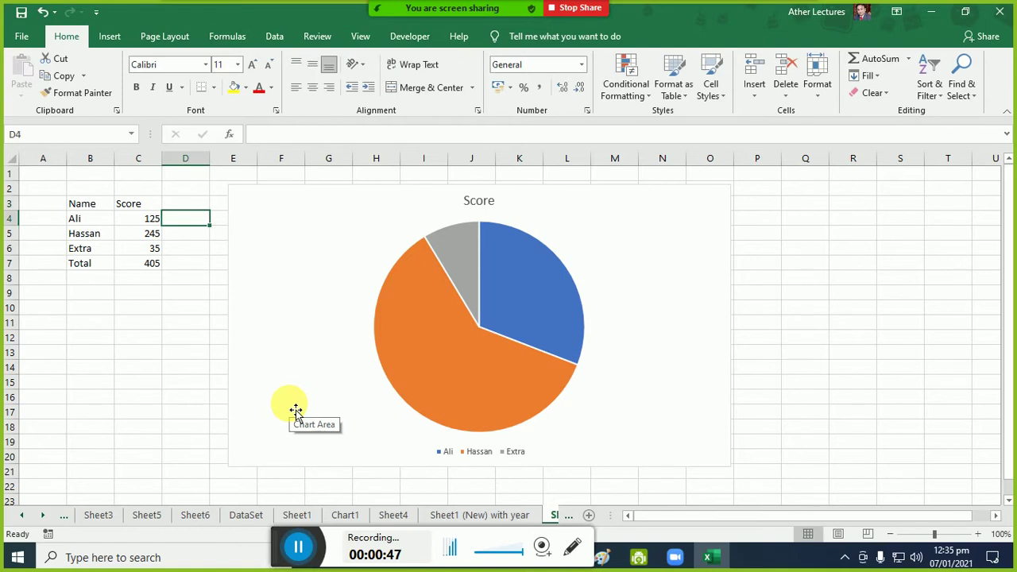
{"action": "type", "text": "="}
{"action": "key", "text": "Left"}
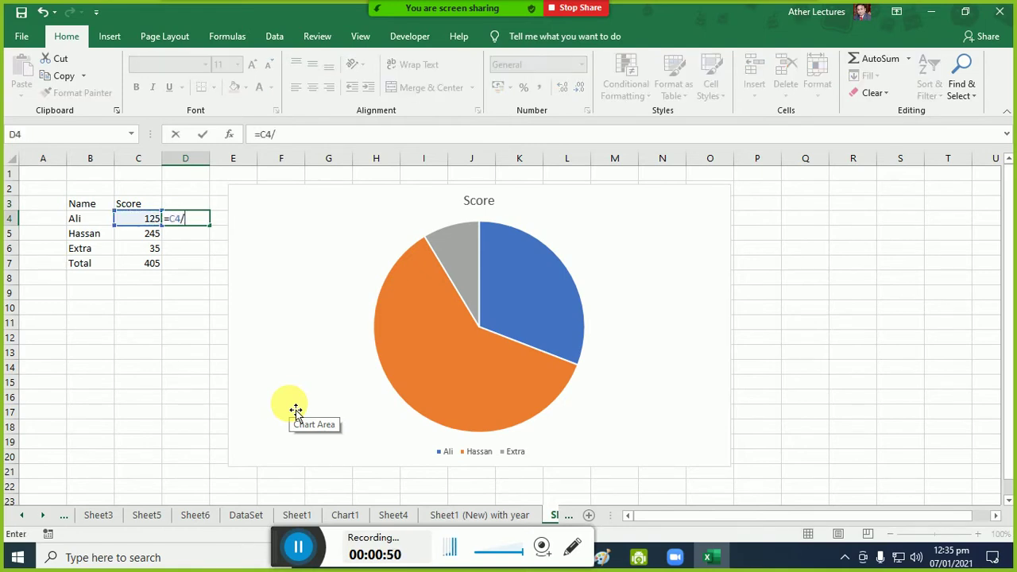
{"action": "key", "text": "Down"}
{"action": "key", "text": "Down"}
{"action": "key", "text": "Down"}
{"action": "key", "text": "Left"}
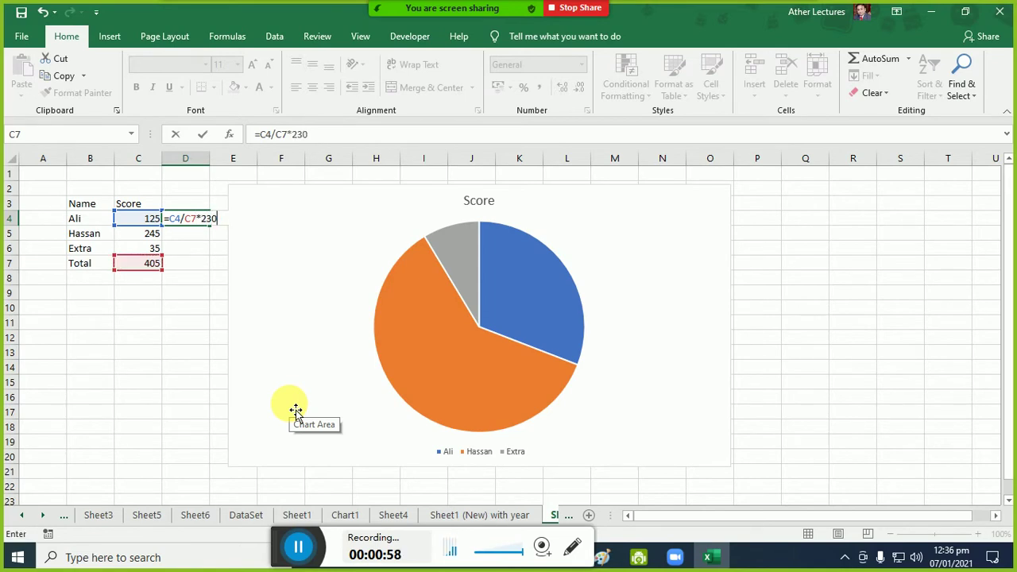
{"action": "key", "text": "Return"}
{"action": "key", "text": "Up"}
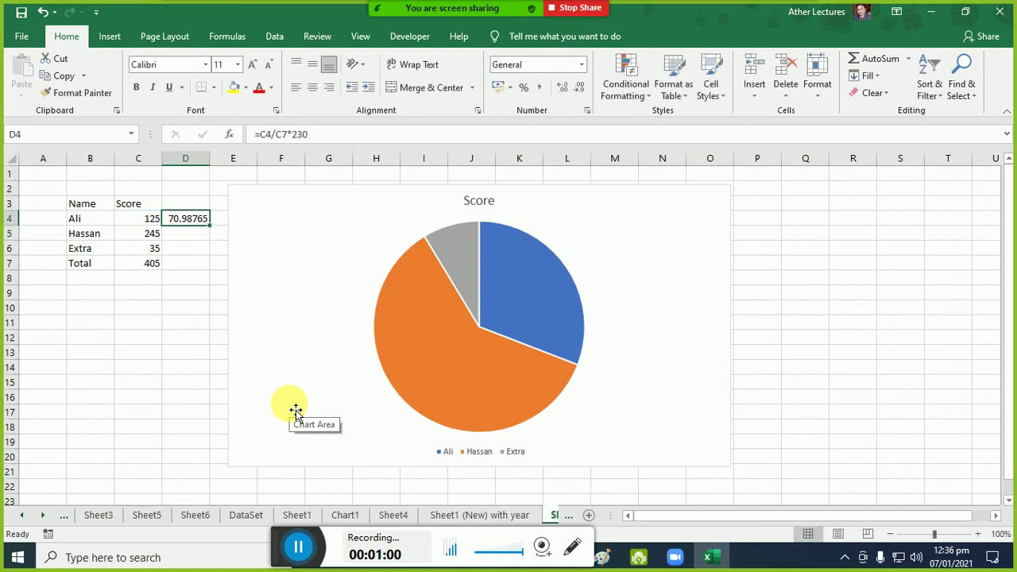
{"action": "left_click_drag", "start_coordinate": [212, 232], "coordinate": [212, 254]}
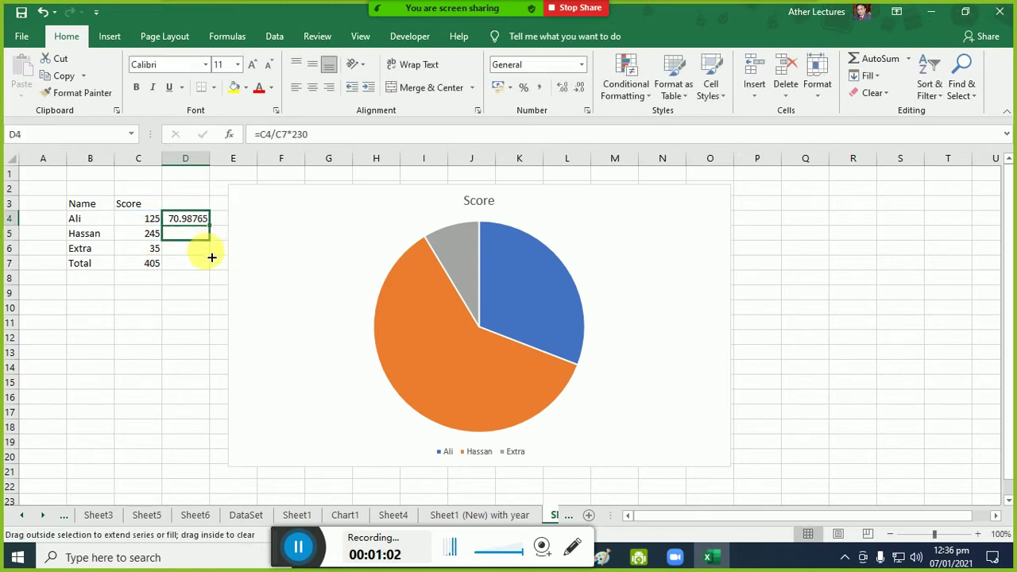
- Make the total reference absolute (=C4/$C$7*230) and refill D4:D6
{"action": "double_click", "coordinate": [191, 220]}
{"action": "key", "text": "F4"}
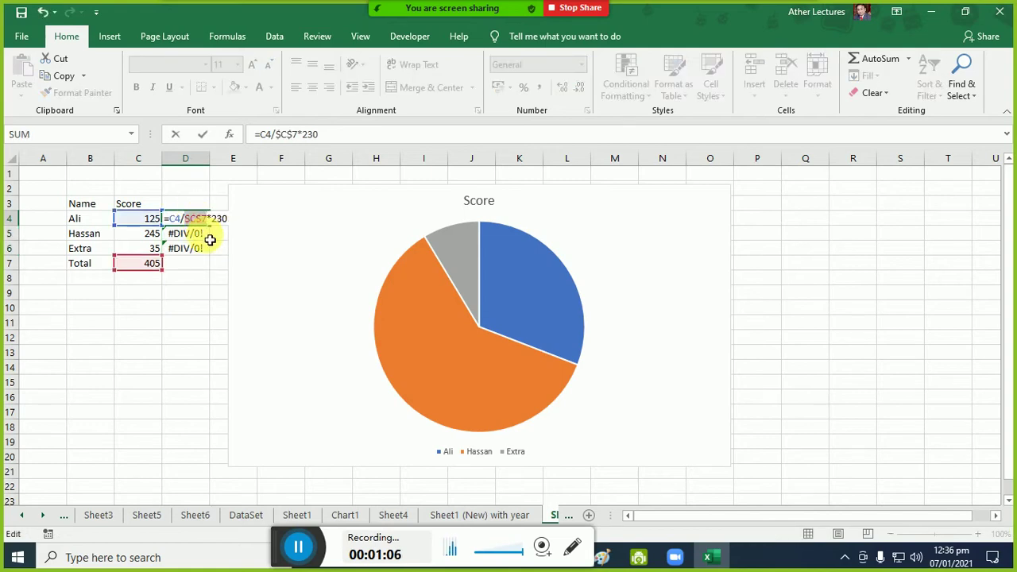
{"action": "key", "text": "Return"}
{"action": "left_click", "coordinate": [199, 219]}
{"action": "left_click_drag", "start_coordinate": [210, 226], "coordinate": [209, 249]}
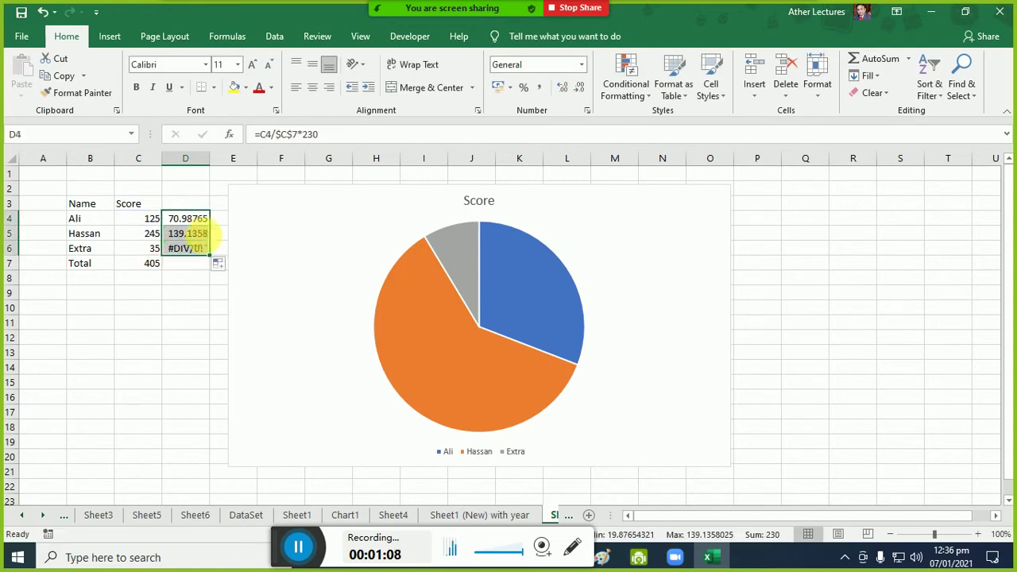
{"action": "left_click", "coordinate": [182, 309]}
{"action": "mouse_move", "coordinate": [508, 356]}
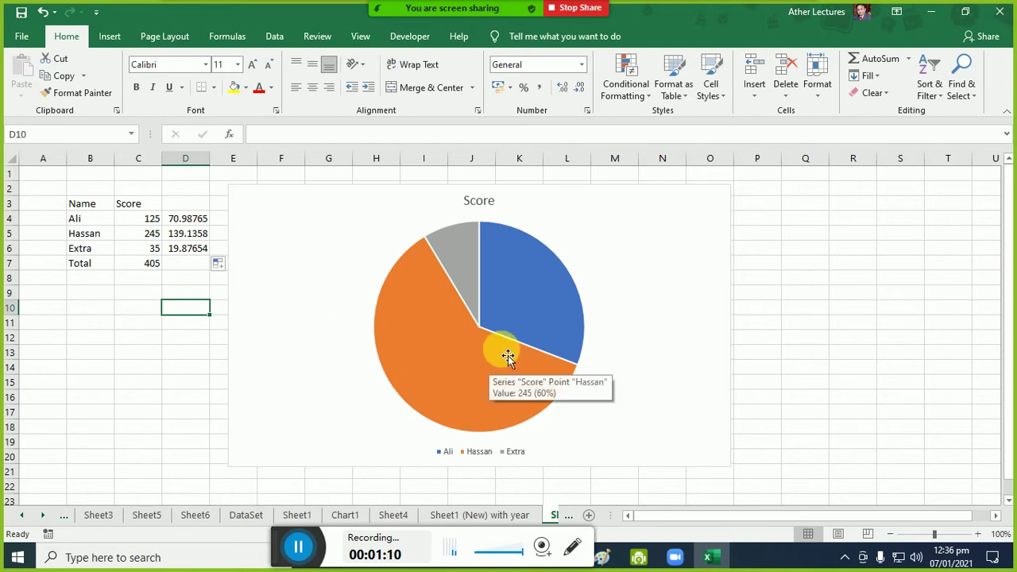
{"action": "left_click", "coordinate": [499, 356]}
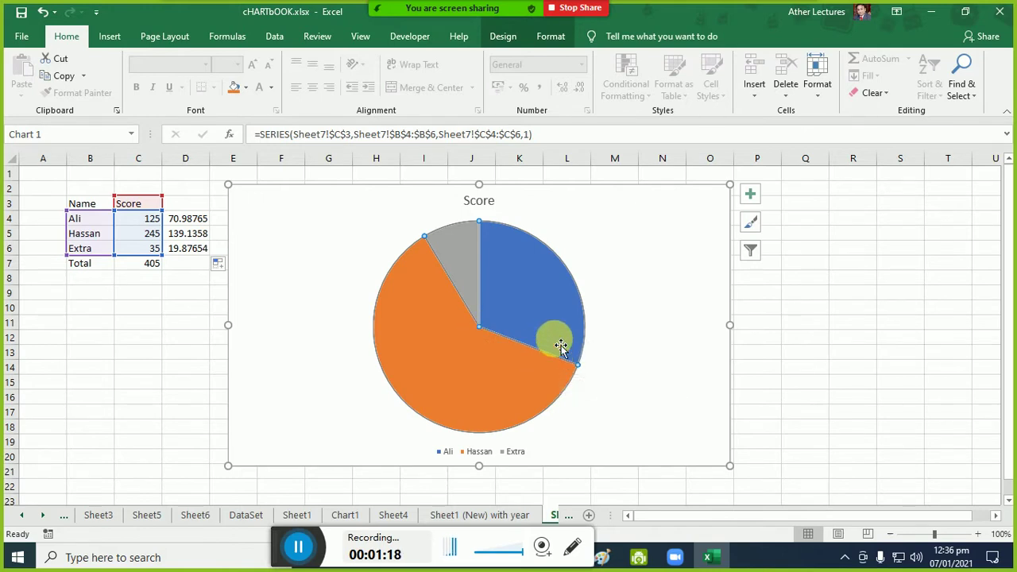
- Turn on data labels so the pie slices show 125, 245 and 35
{"action": "left_click", "coordinate": [549, 327]}
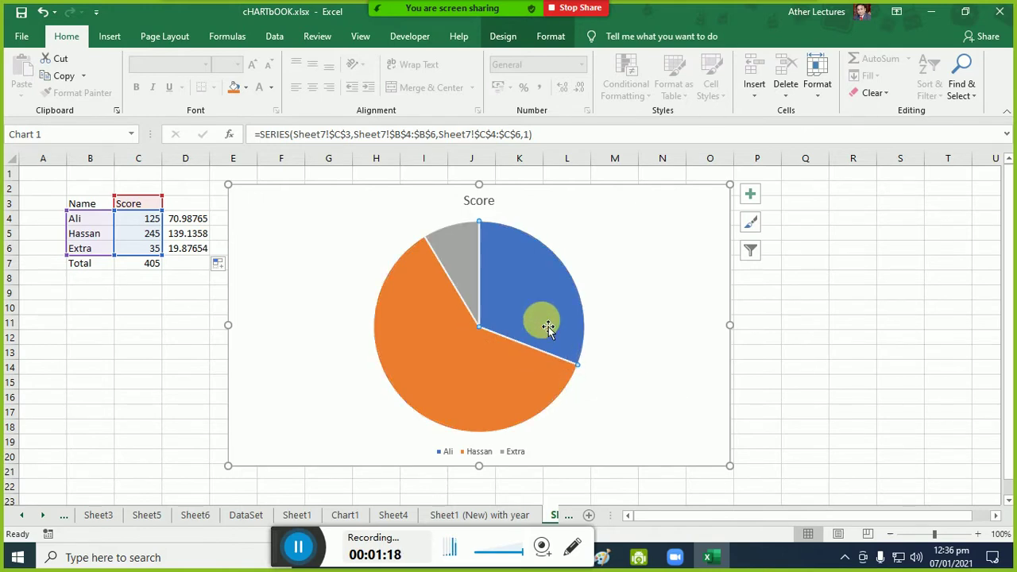
{"action": "left_click", "coordinate": [763, 203]}
{"action": "left_click", "coordinate": [727, 208]}
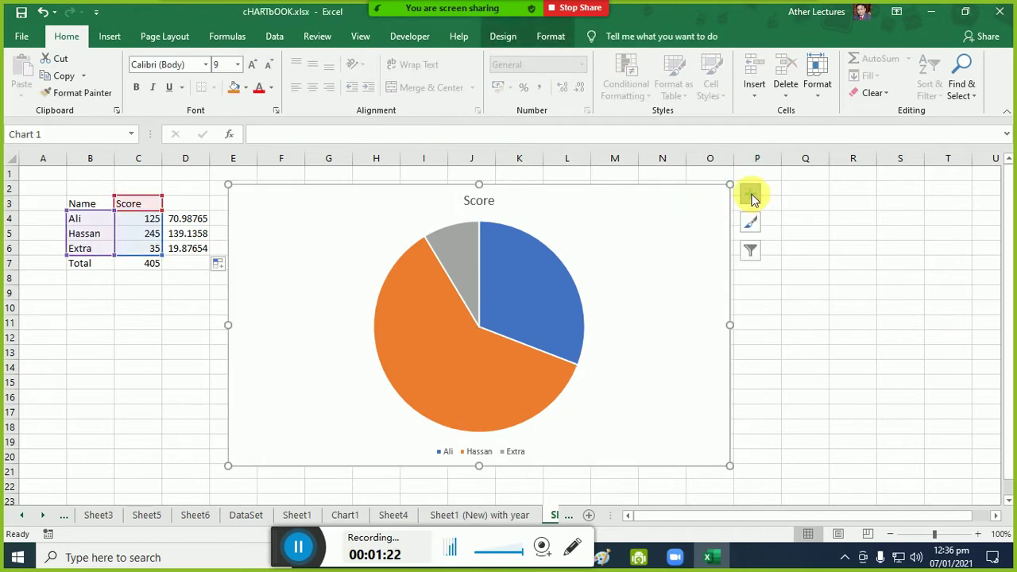
{"action": "left_click", "coordinate": [752, 195]}
{"action": "left_click", "coordinate": [787, 229]}
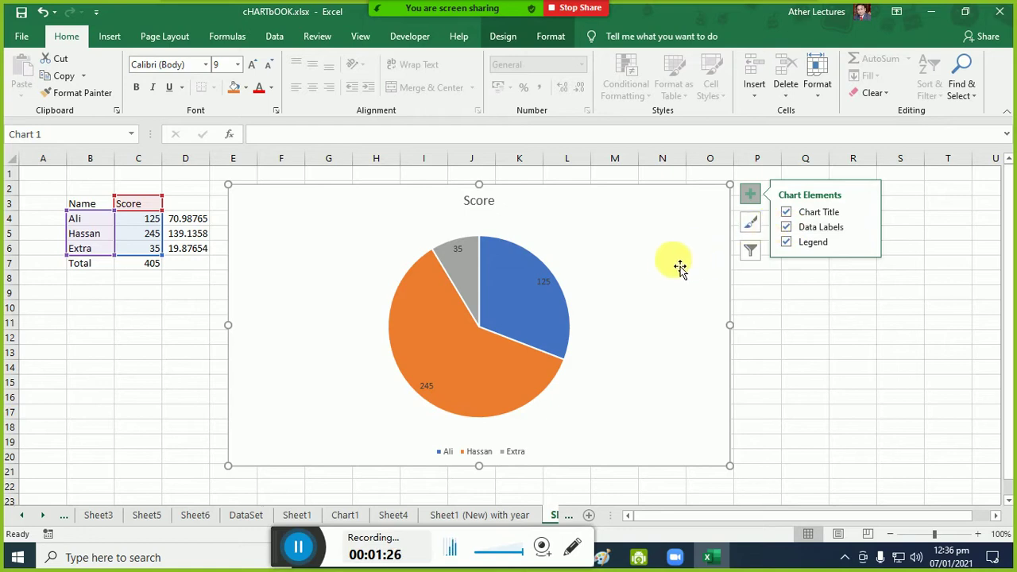
{"action": "left_click", "coordinate": [541, 314]}
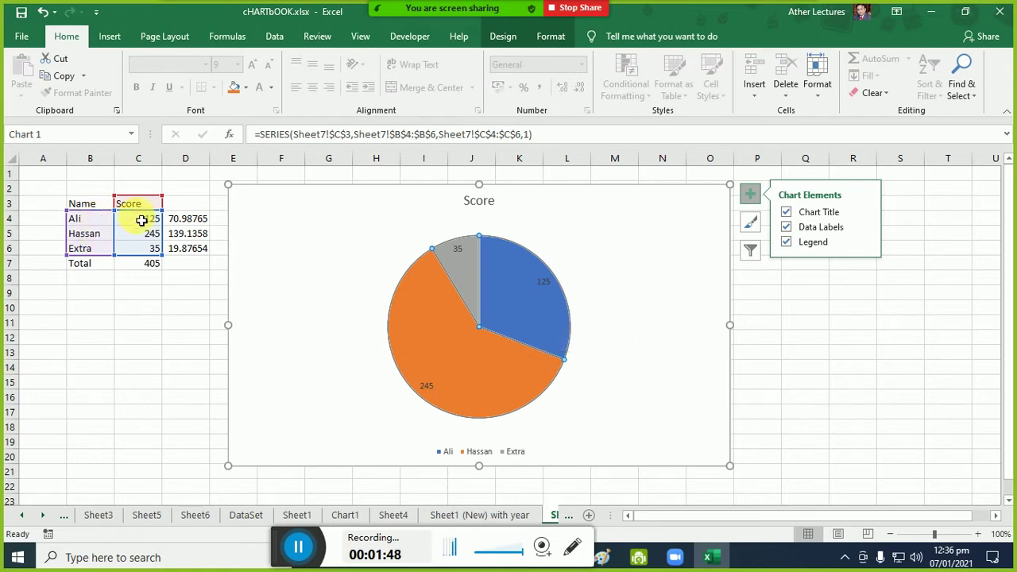
{"action": "left_click", "coordinate": [190, 219]}
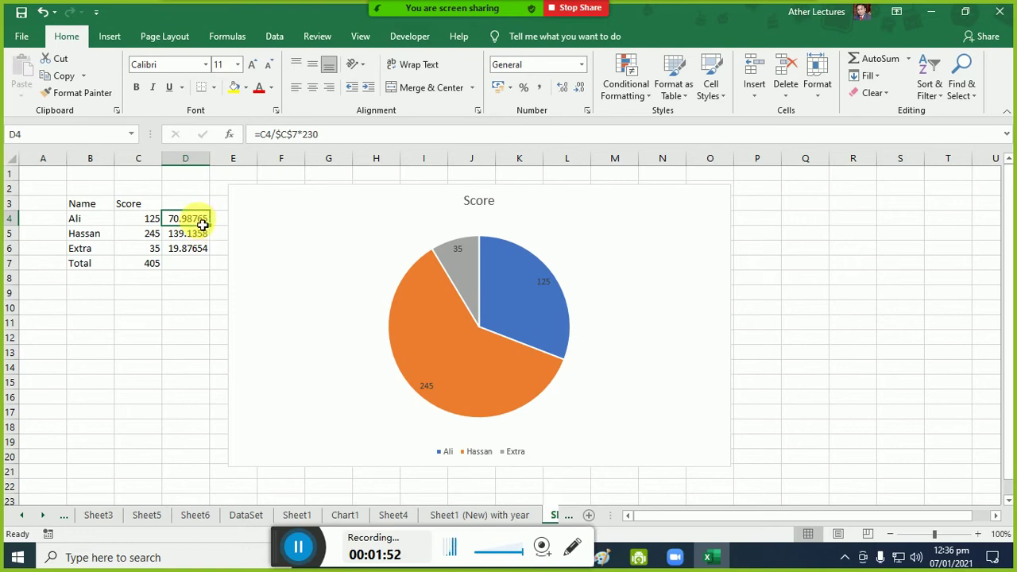
- Change D4 to =C4/$C$7*360 and fill down to D6, giving 111.1111, 217.7778, 31.11111
{"action": "double_click", "coordinate": [200, 220]}
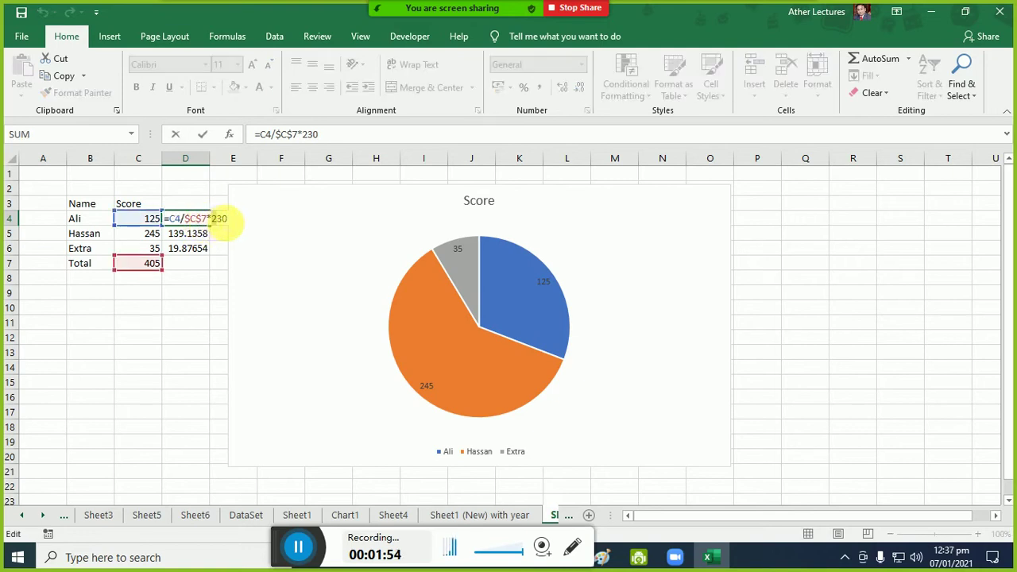
{"action": "type", "text": "360"}
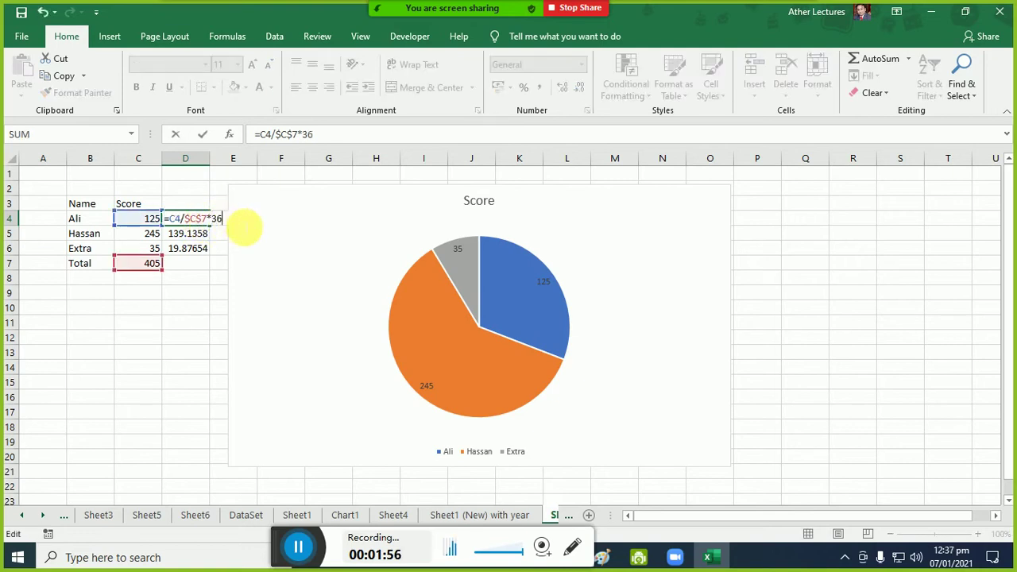
{"action": "key", "text": "Return"}
{"action": "left_click", "coordinate": [205, 220]}
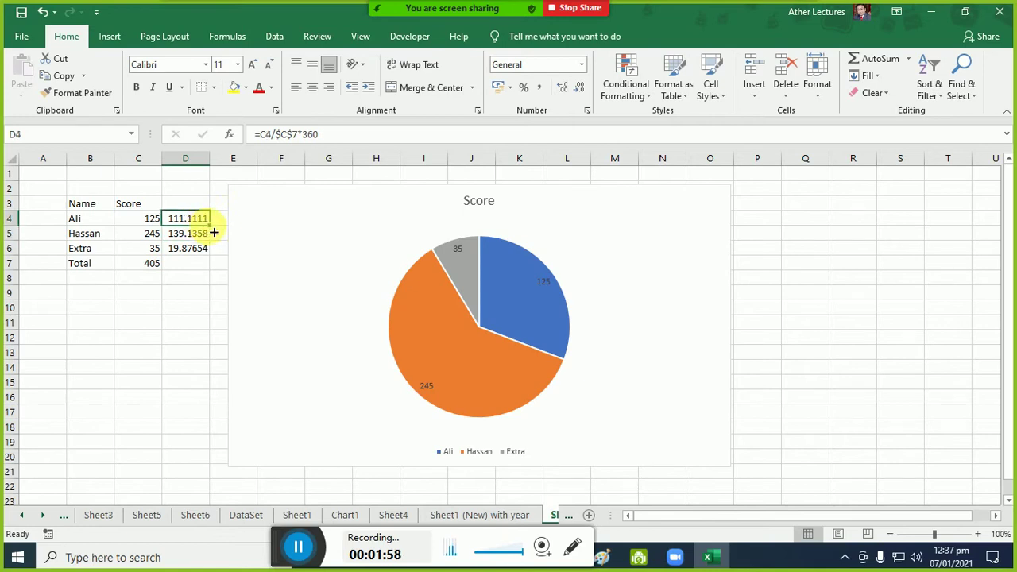
{"action": "left_click_drag", "start_coordinate": [214, 233], "coordinate": [205, 259]}
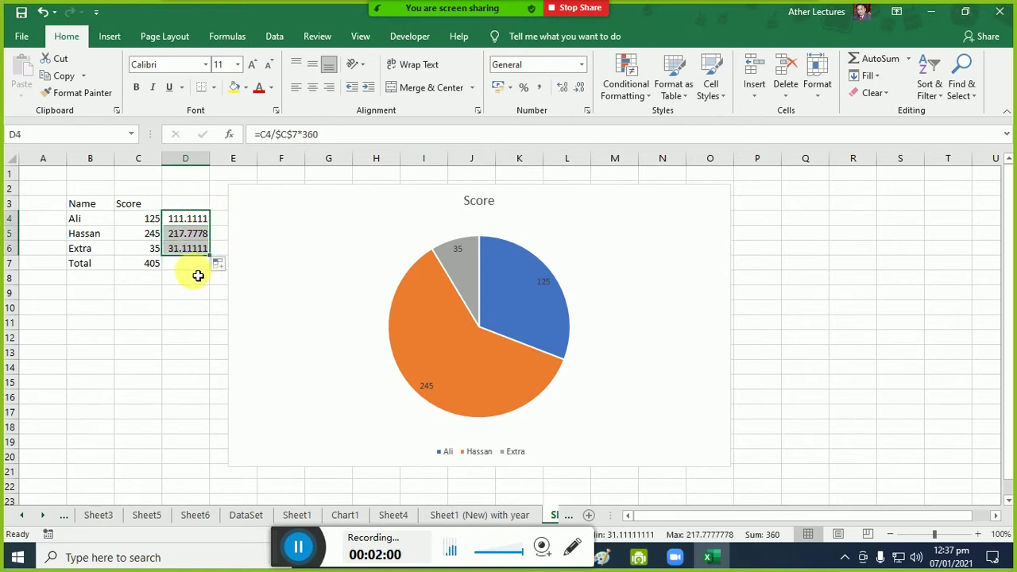
{"action": "left_click", "coordinate": [198, 276]}
{"action": "left_click", "coordinate": [191, 218]}
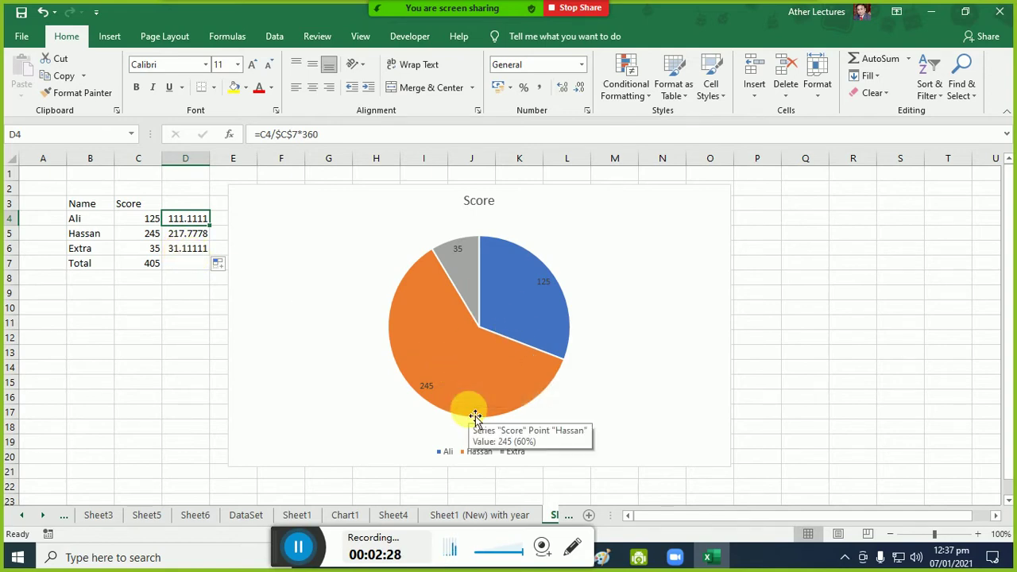
- Change the Score chart type from a flat pie to a 3-D Pie
{"action": "left_click", "coordinate": [686, 217]}
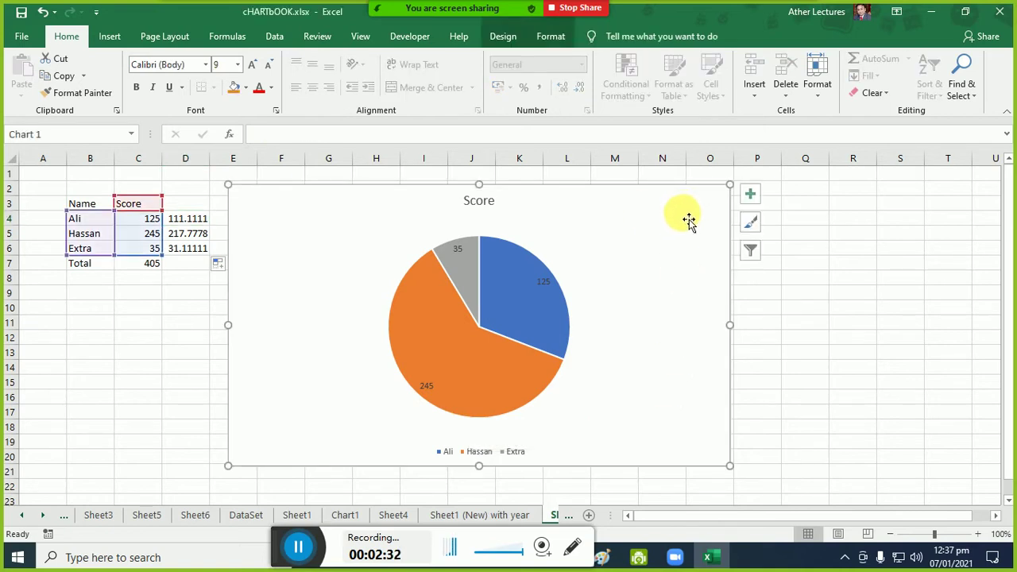
{"action": "left_click", "coordinate": [509, 40]}
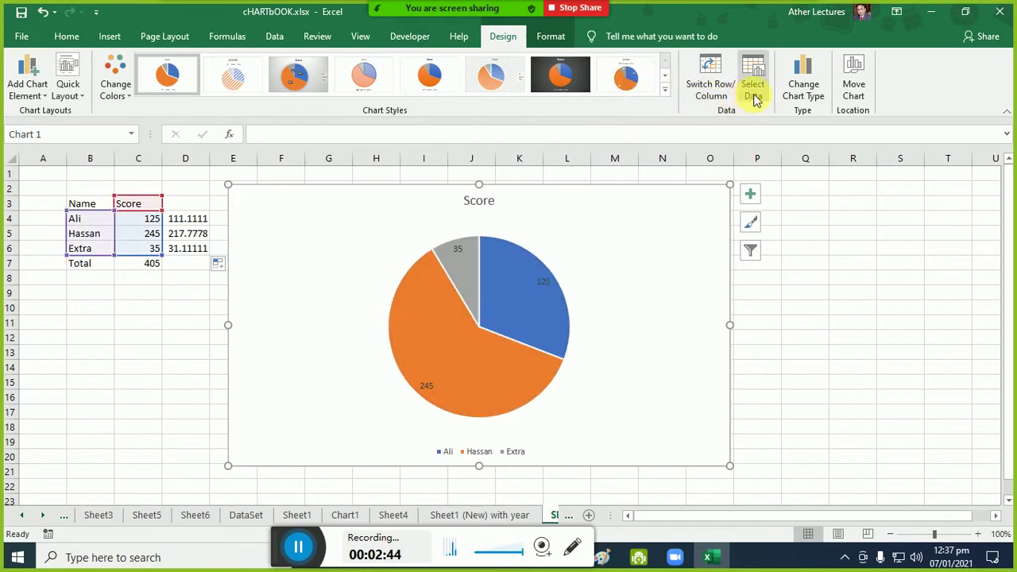
{"action": "left_click", "coordinate": [804, 88]}
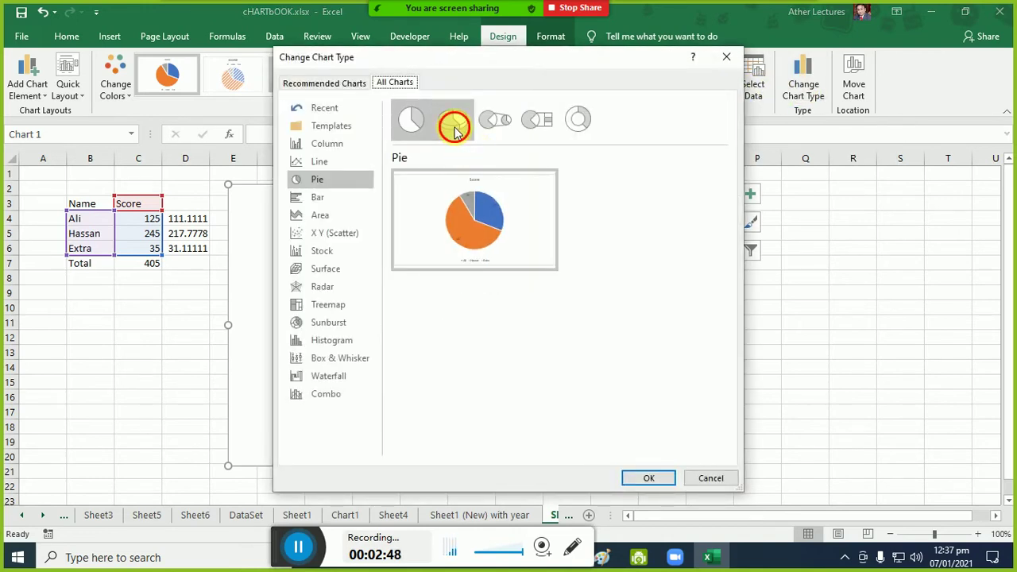
{"action": "left_click", "coordinate": [457, 129]}
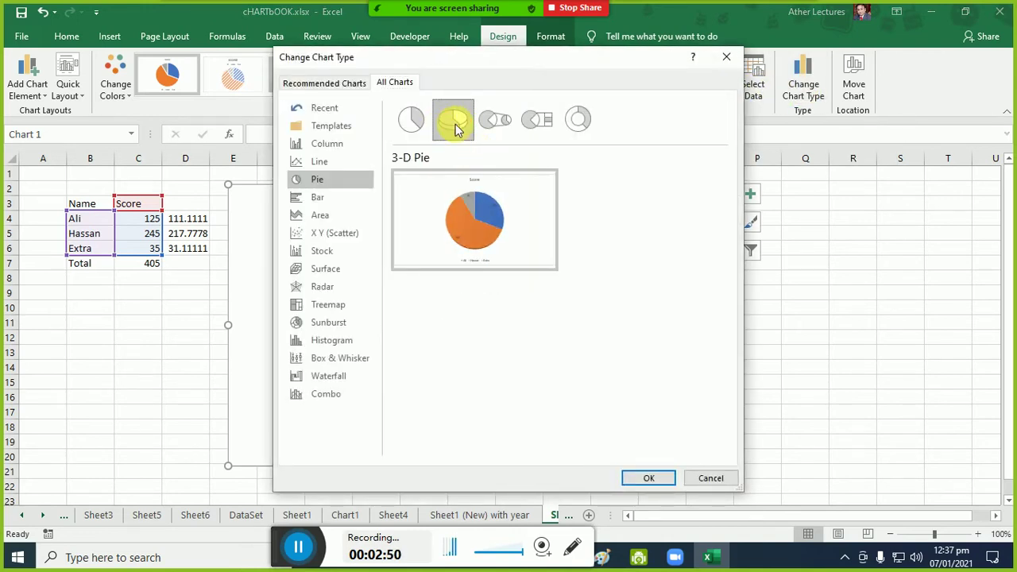
{"action": "left_click", "coordinate": [658, 478]}
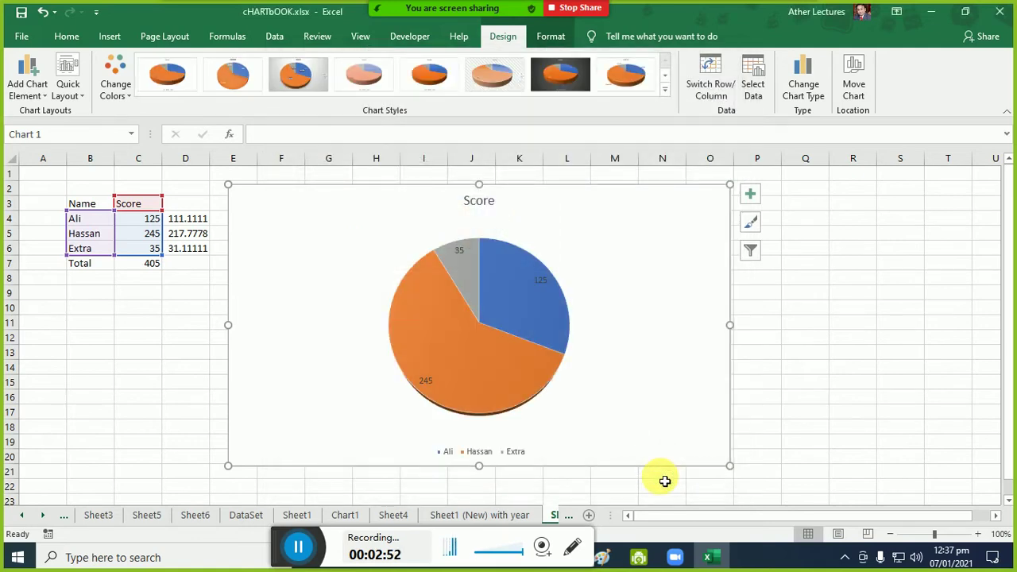
{"action": "left_click", "coordinate": [521, 318]}
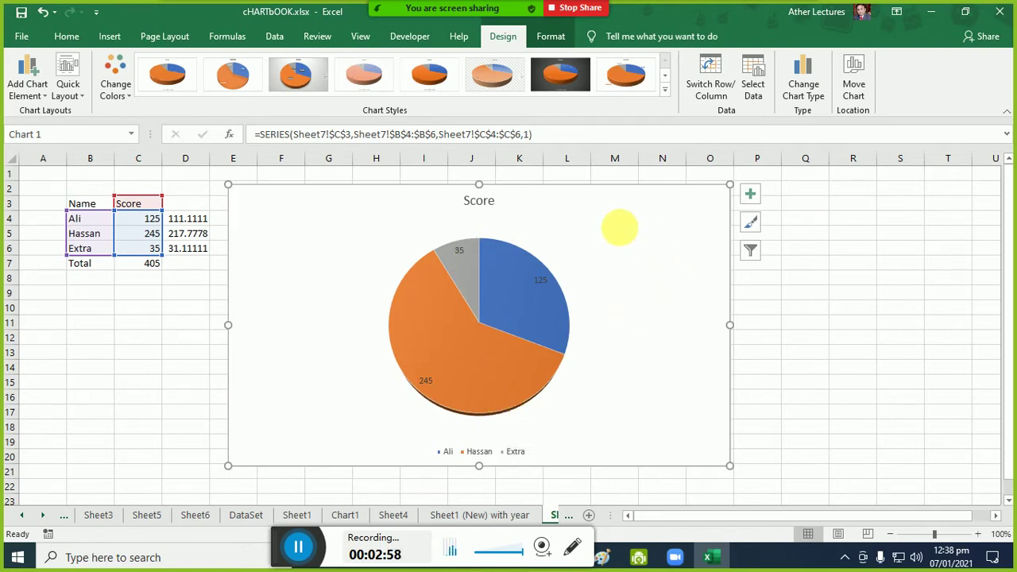
{"action": "right_click", "coordinate": [623, 230]}
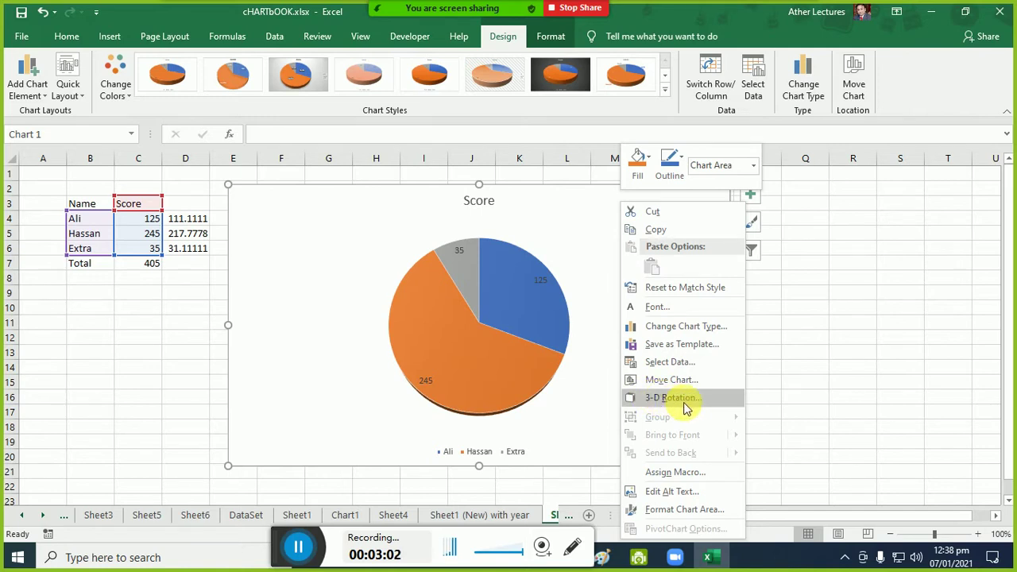
{"action": "left_click", "coordinate": [296, 522]}
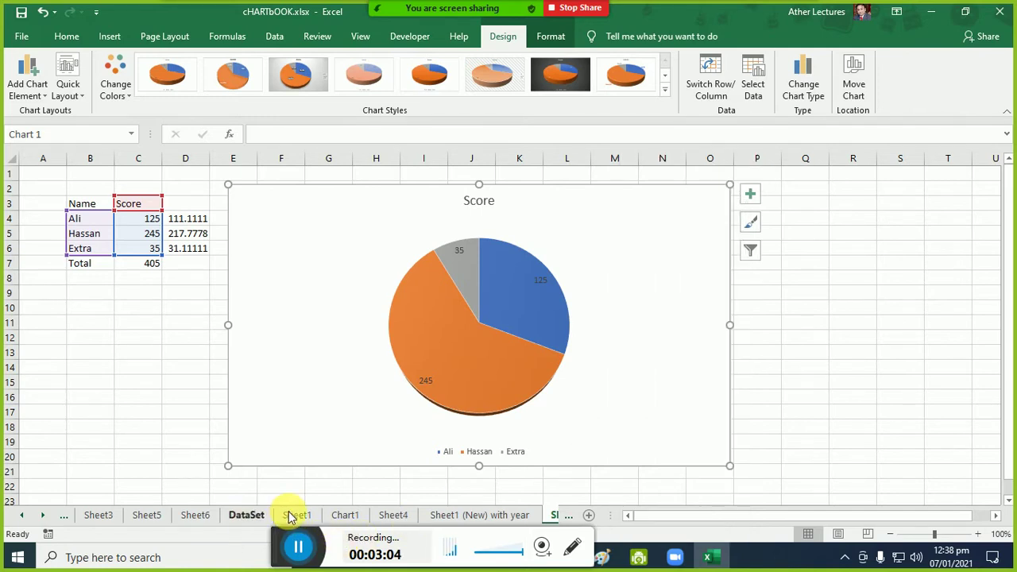
{"action": "left_click", "coordinate": [296, 515]}
{"action": "left_click", "coordinate": [685, 176]}
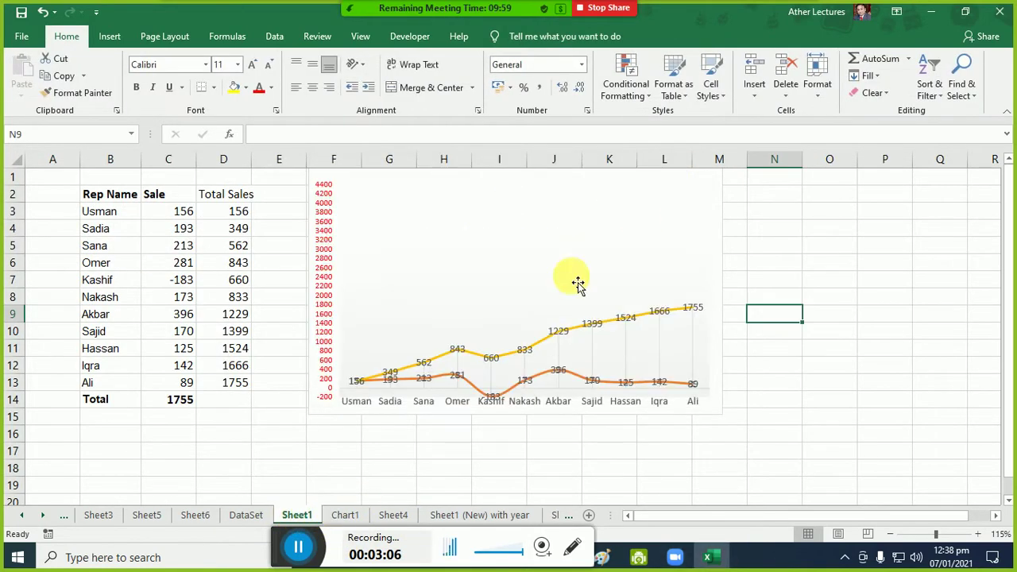
{"action": "left_click", "coordinate": [345, 515]}
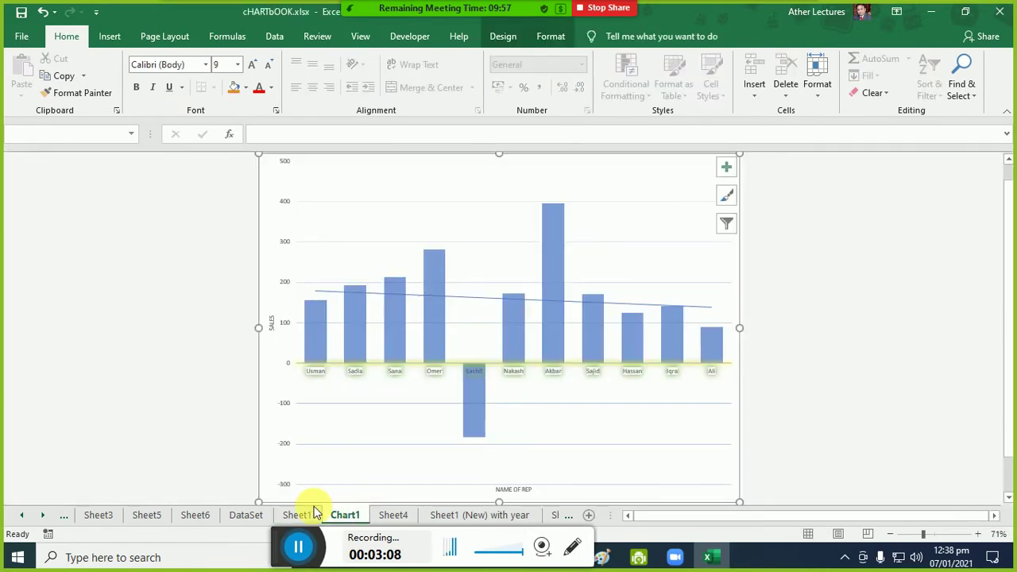
{"action": "left_click", "coordinate": [314, 514]}
{"action": "right_click", "coordinate": [559, 189]}
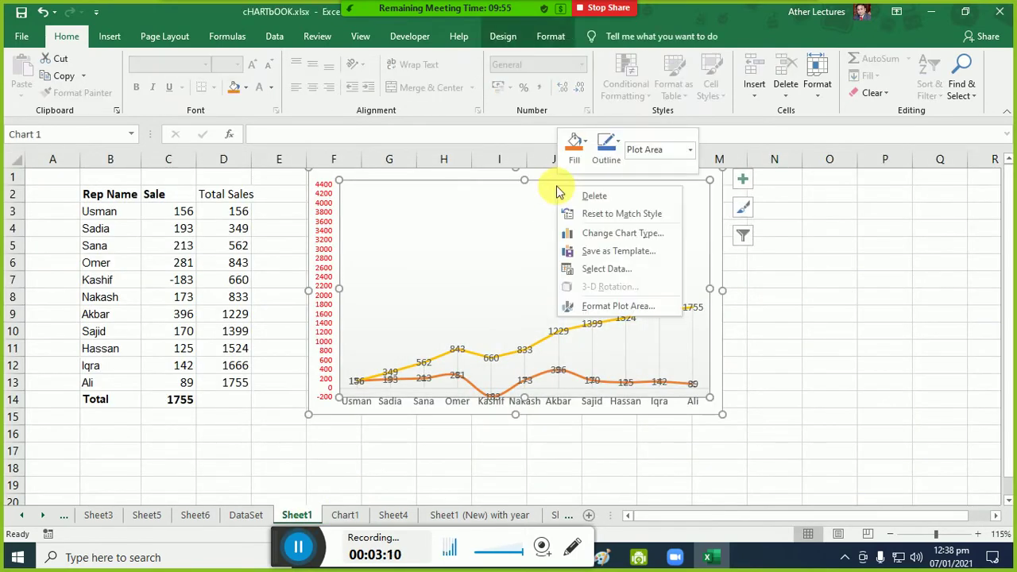
{"action": "left_click", "coordinate": [481, 183]}
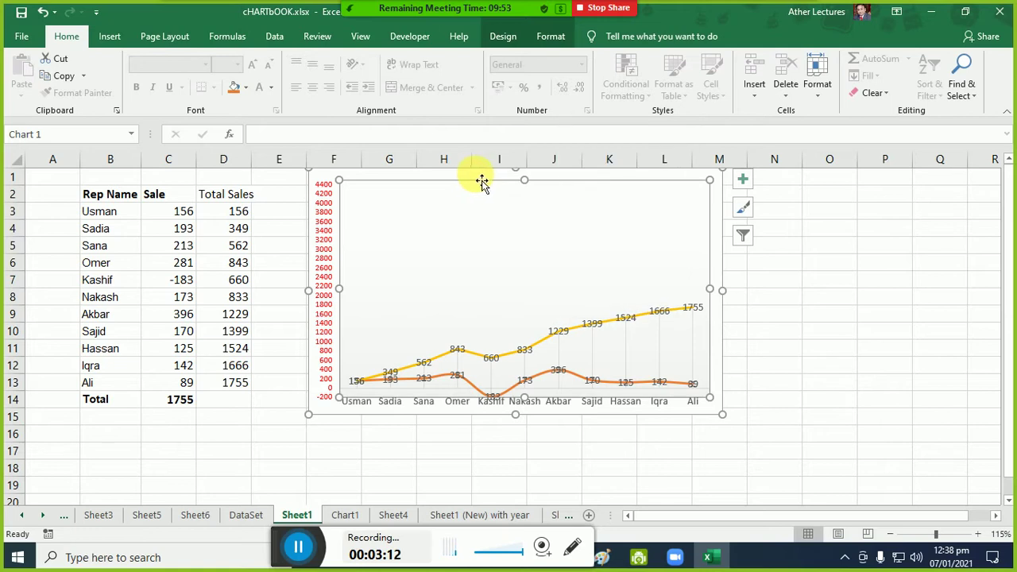
{"action": "right_click", "coordinate": [482, 181]}
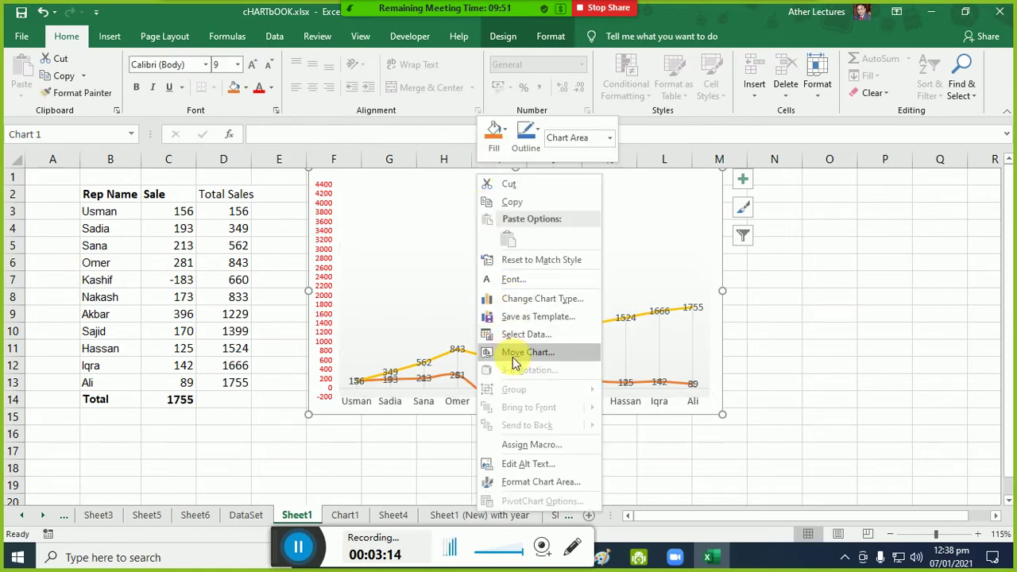
{"action": "left_click", "coordinate": [717, 208]}
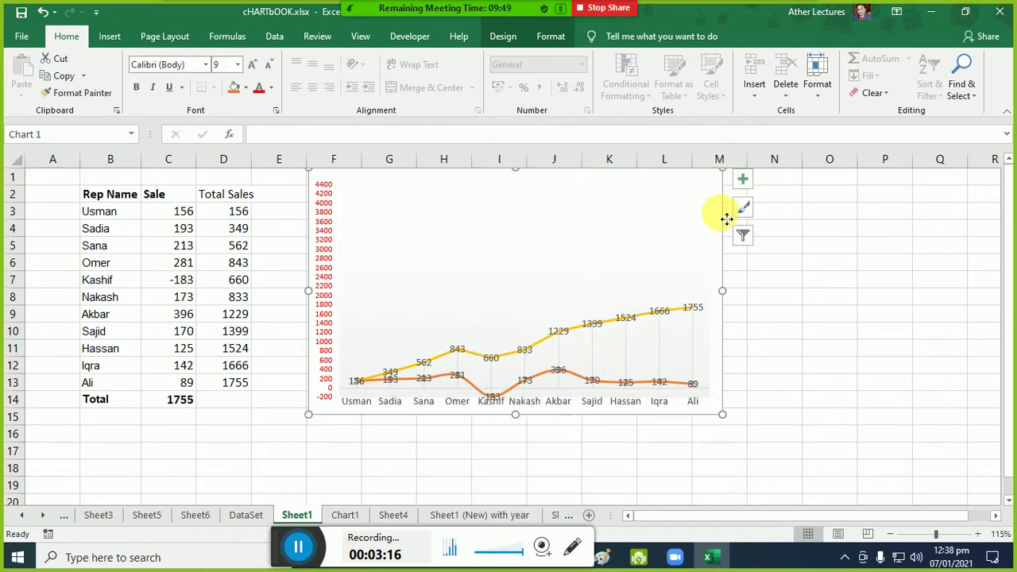
{"action": "left_click", "coordinate": [345, 515]}
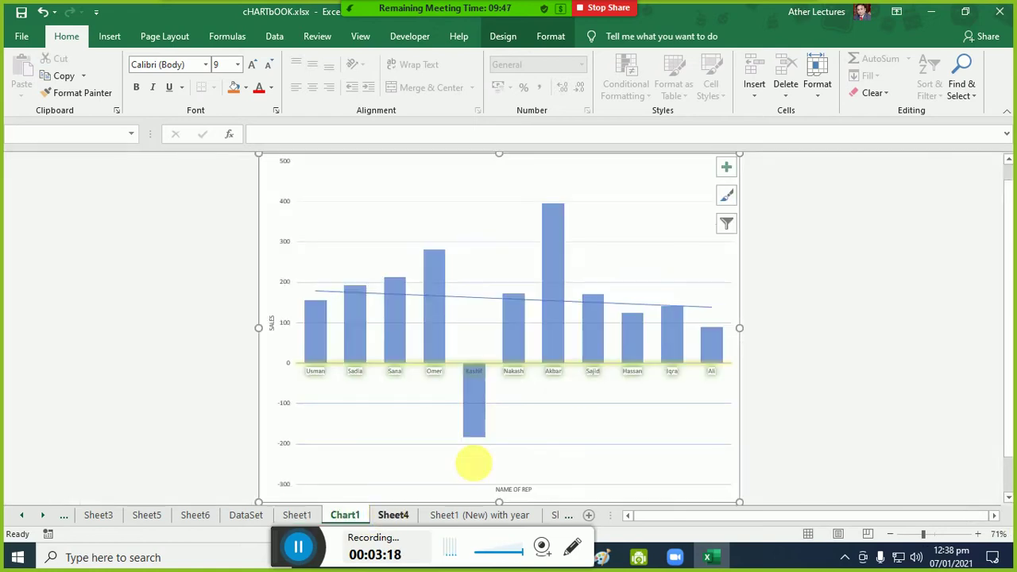
{"action": "right_click", "coordinate": [694, 167]}
{"action": "left_click", "coordinate": [686, 163]}
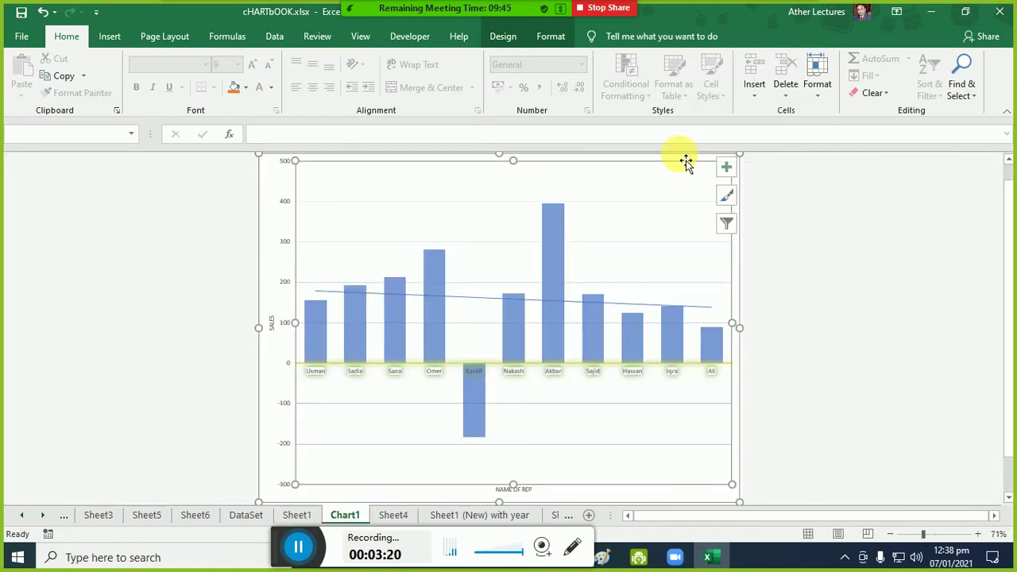
{"action": "right_click", "coordinate": [682, 163]}
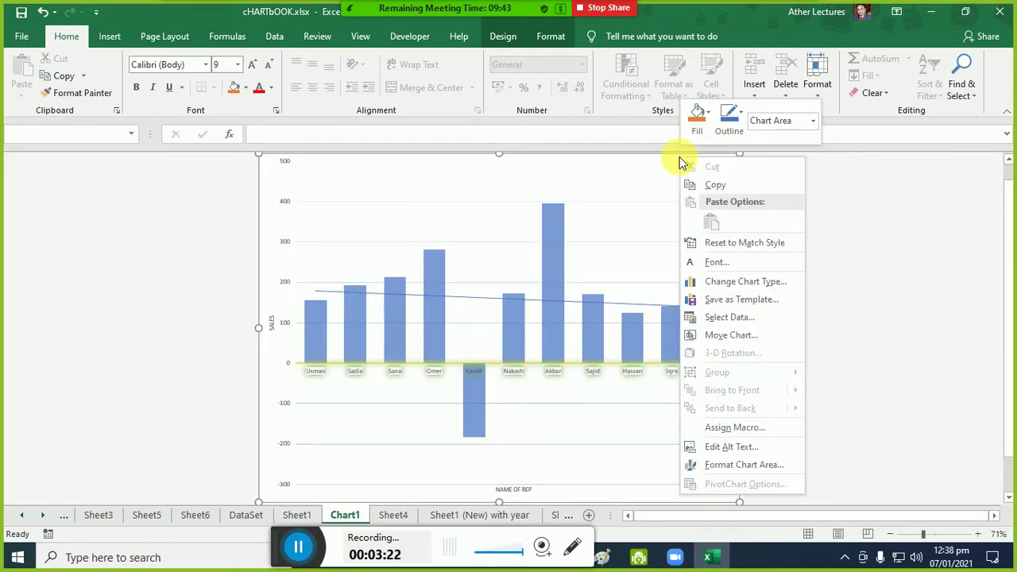
{"action": "left_click", "coordinate": [824, 297]}
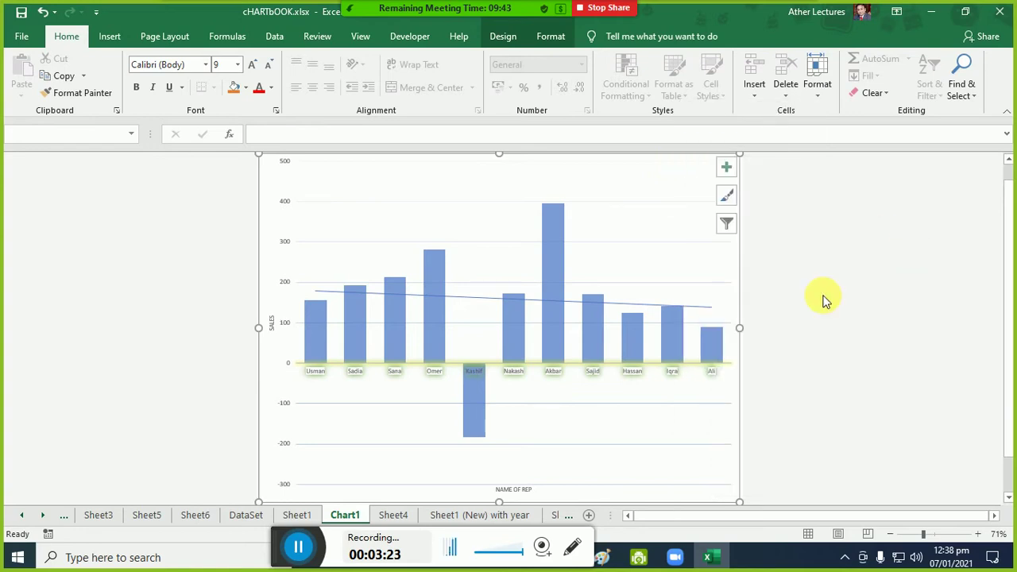
{"action": "left_click", "coordinate": [473, 518]}
{"action": "left_click", "coordinate": [553, 516]}
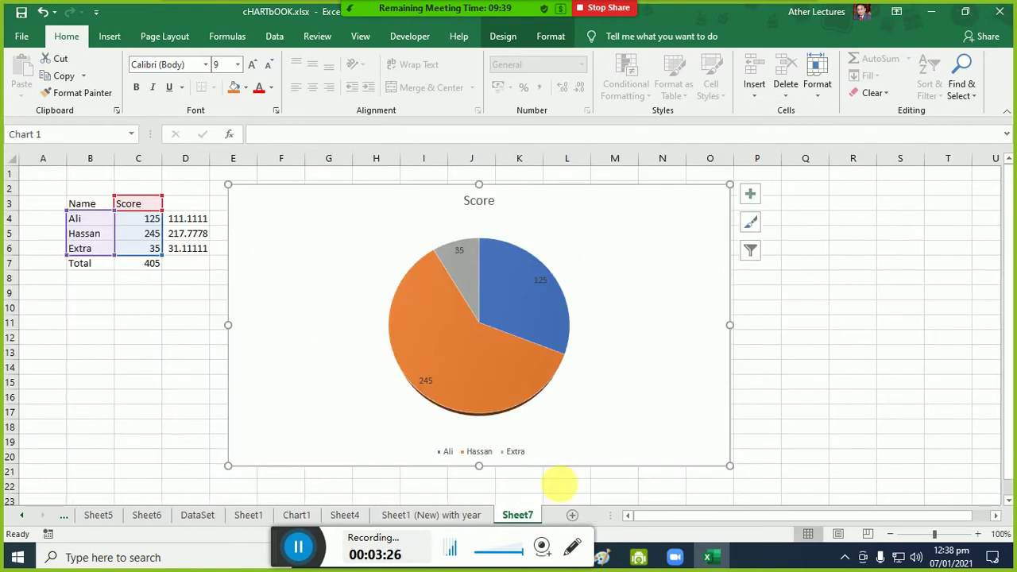
{"action": "right_click", "coordinate": [676, 189]}
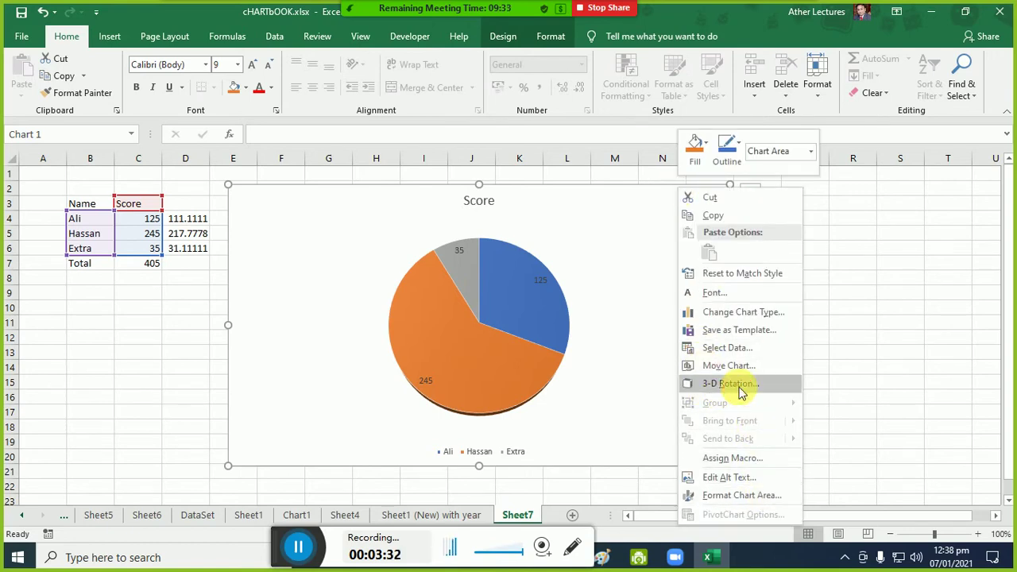
{"action": "left_click", "coordinate": [740, 384]}
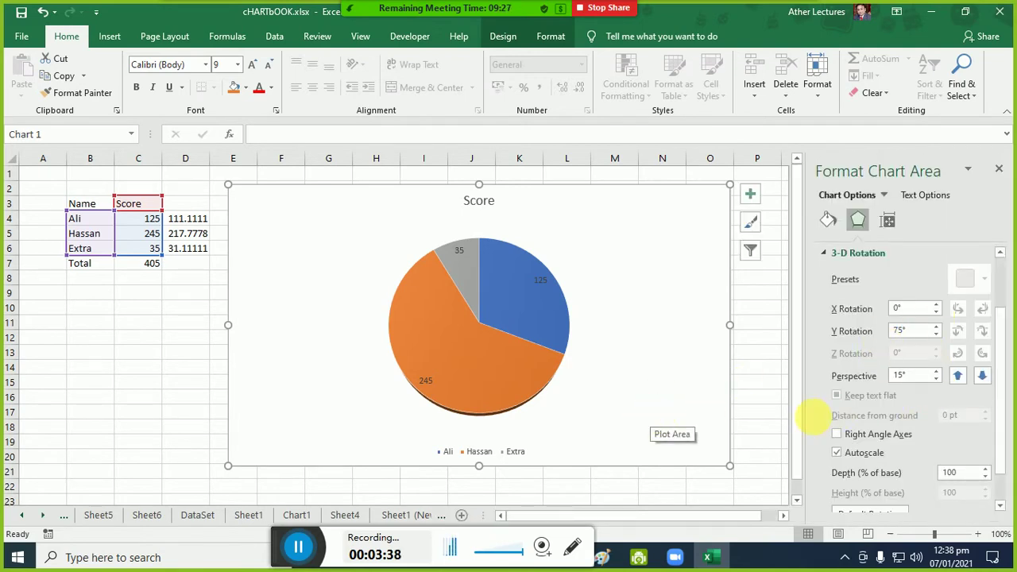
{"action": "left_click", "coordinate": [938, 305]}
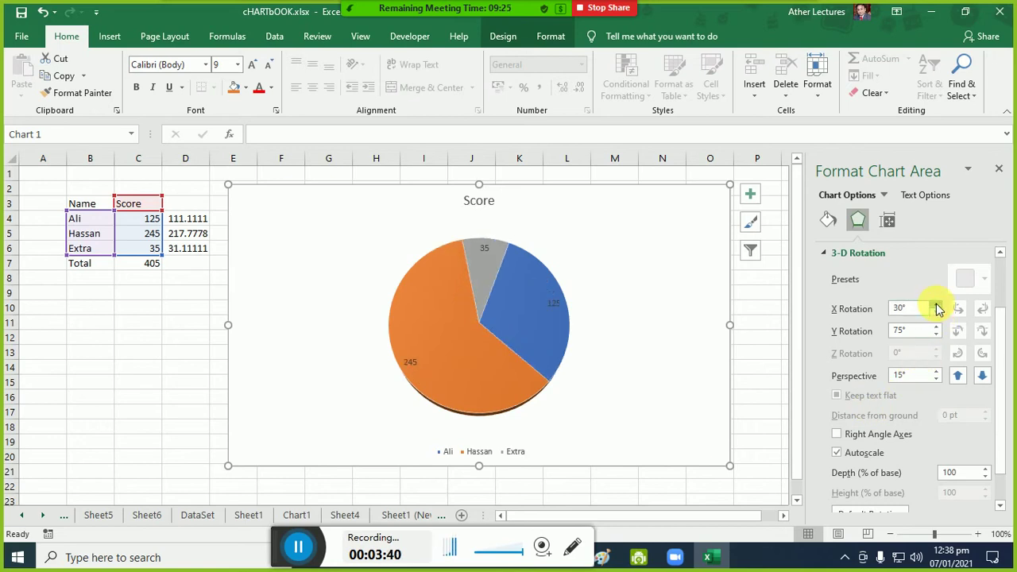
{"action": "left_click", "coordinate": [938, 306]}
{"action": "left_click", "coordinate": [938, 313]}
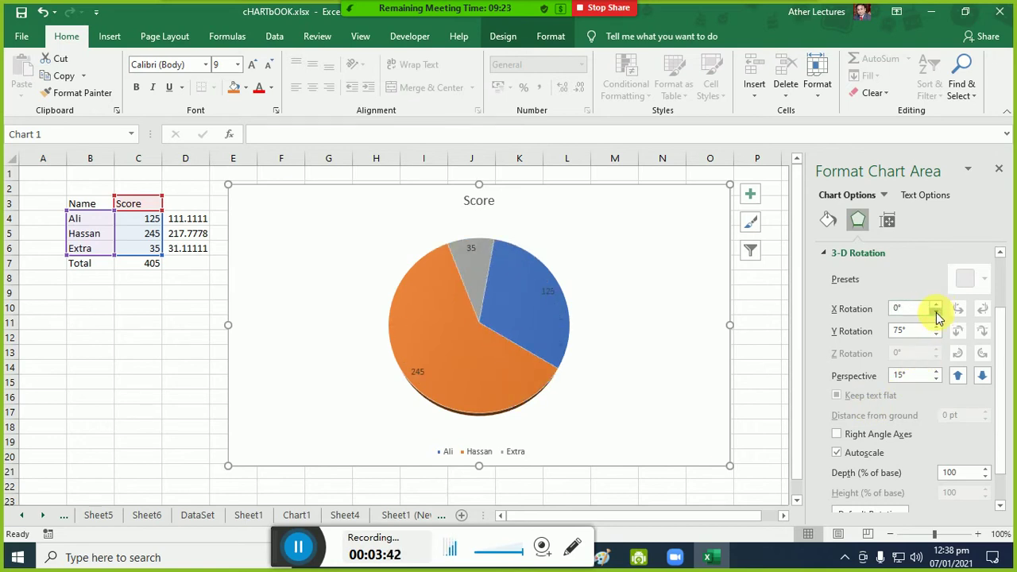
{"action": "left_click", "coordinate": [936, 304]}
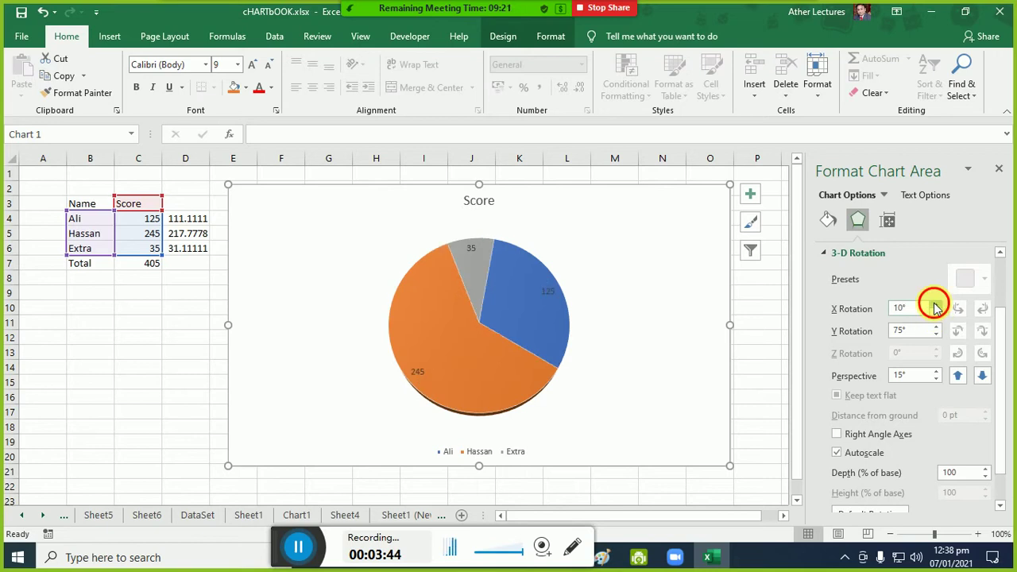
{"action": "left_click", "coordinate": [936, 304]}
{"action": "left_click", "coordinate": [936, 304]}
{"action": "left_click", "coordinate": [937, 304]}
{"action": "left_click", "coordinate": [936, 304]}
{"action": "left_click", "coordinate": [937, 304]}
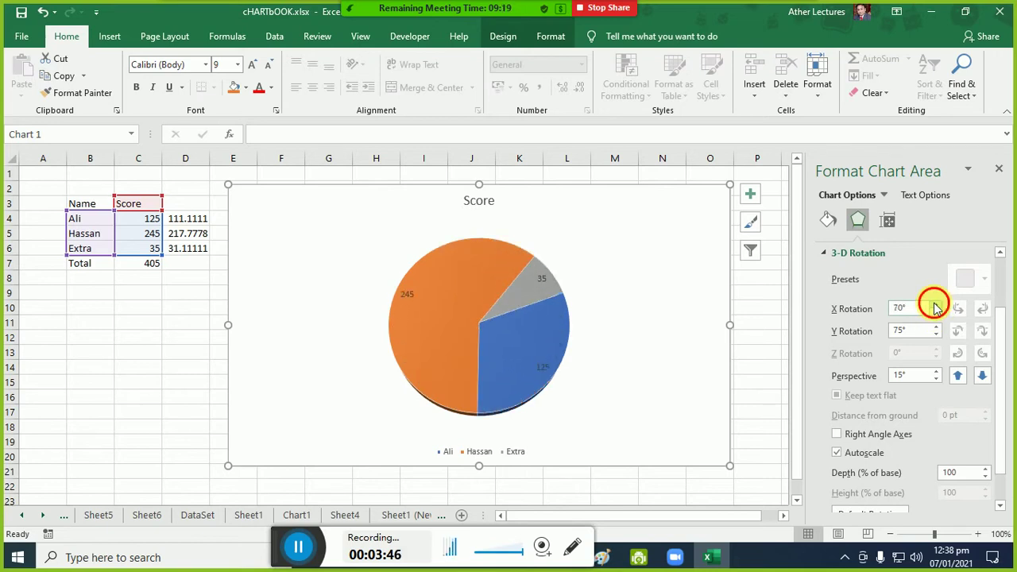
{"action": "left_click", "coordinate": [936, 304]}
{"action": "left_click", "coordinate": [936, 304]}
{"action": "left_click", "coordinate": [936, 304]}
{"action": "left_click", "coordinate": [936, 304]}
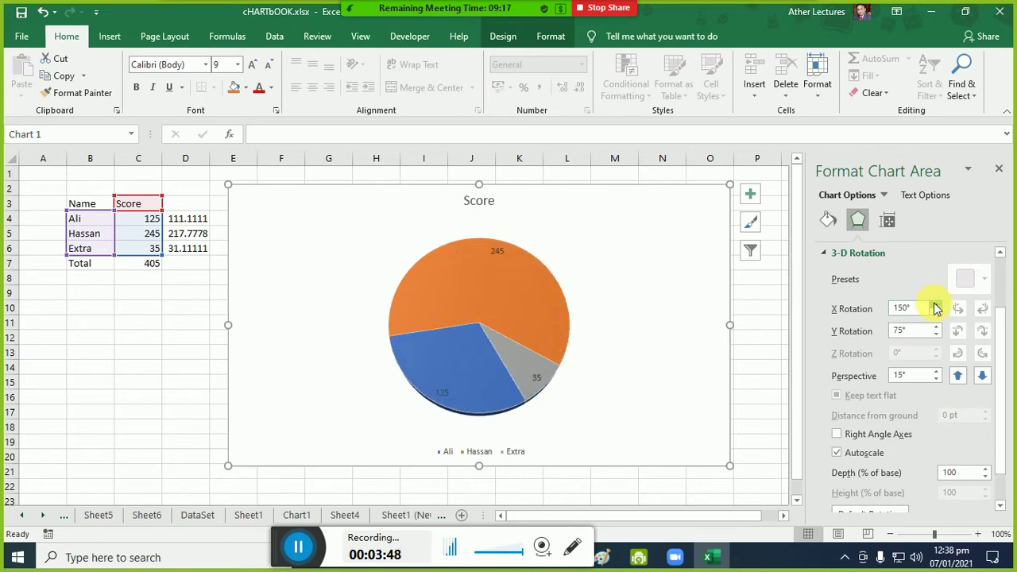
{"action": "left_click", "coordinate": [936, 304]}
{"action": "left_click", "coordinate": [935, 312]}
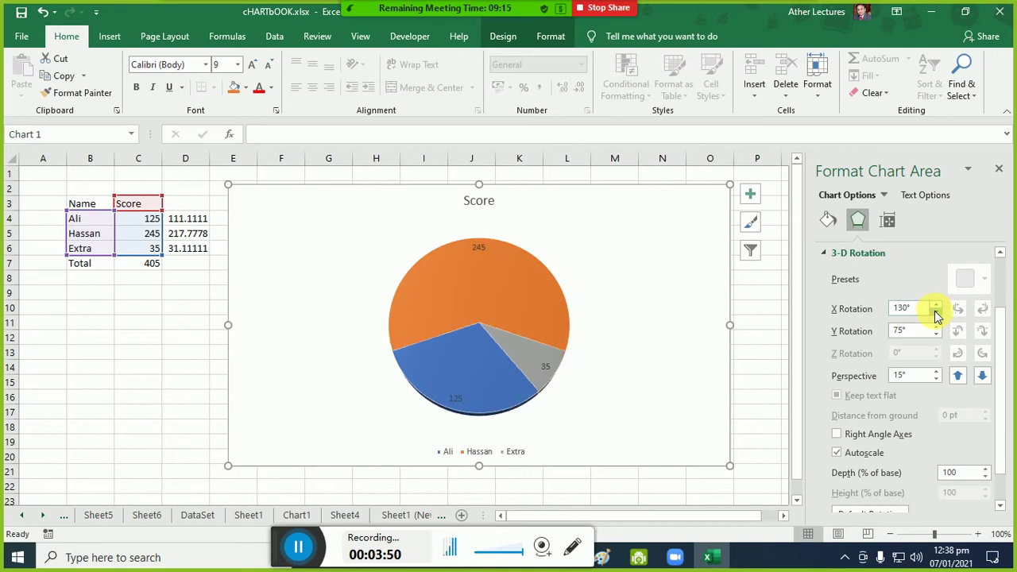
{"action": "left_click", "coordinate": [935, 312]}
{"action": "left_click", "coordinate": [935, 311]}
{"action": "left_click", "coordinate": [935, 312]}
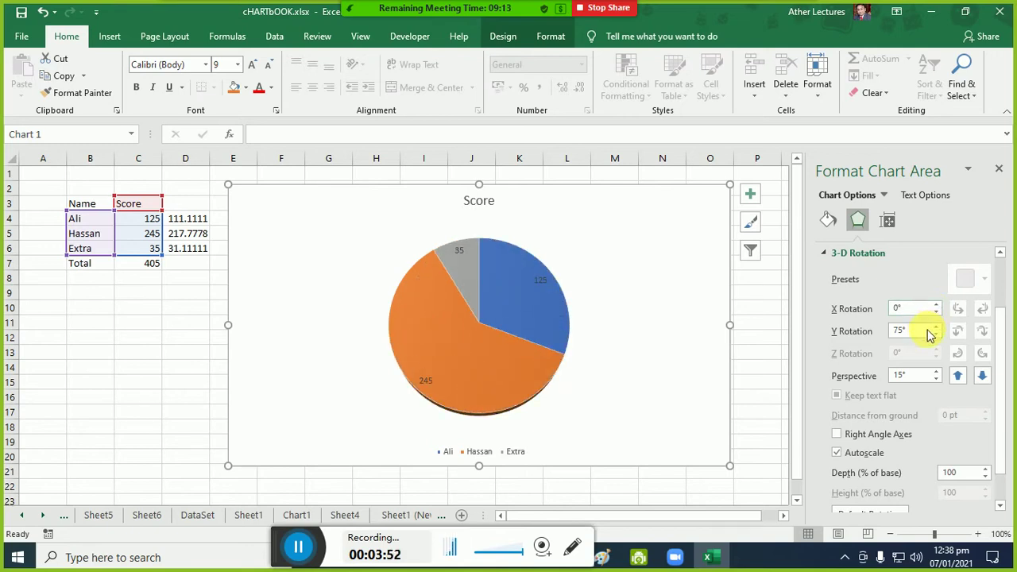
- Set the Score pie's 3-D Y rotation to 20°
{"action": "left_click", "coordinate": [936, 331]}
{"action": "left_click", "coordinate": [936, 331]}
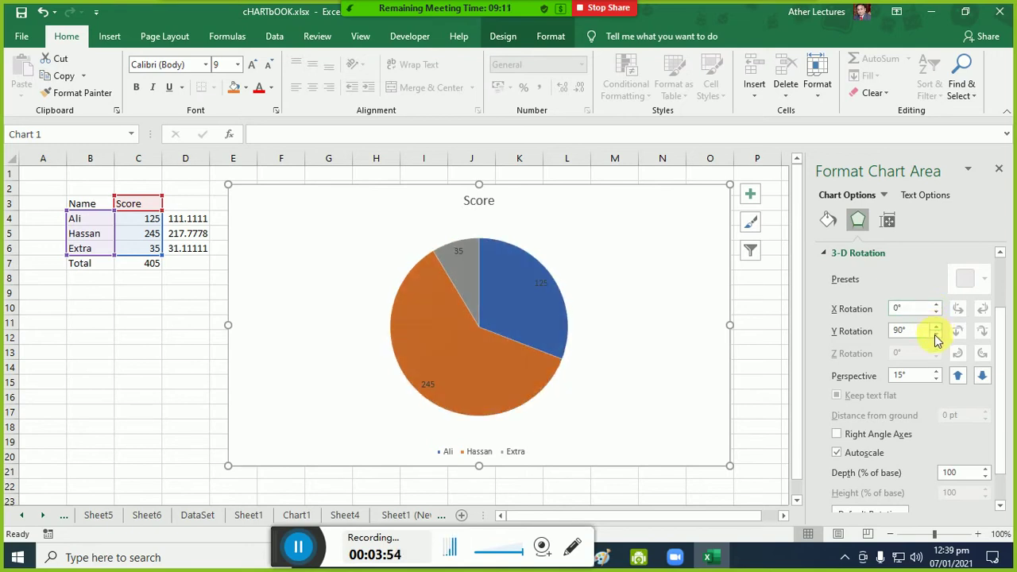
{"action": "left_click", "coordinate": [937, 336]}
{"action": "double_click", "coordinate": [936, 335]}
{"action": "double_click", "coordinate": [936, 336]}
{"action": "double_click", "coordinate": [937, 335]}
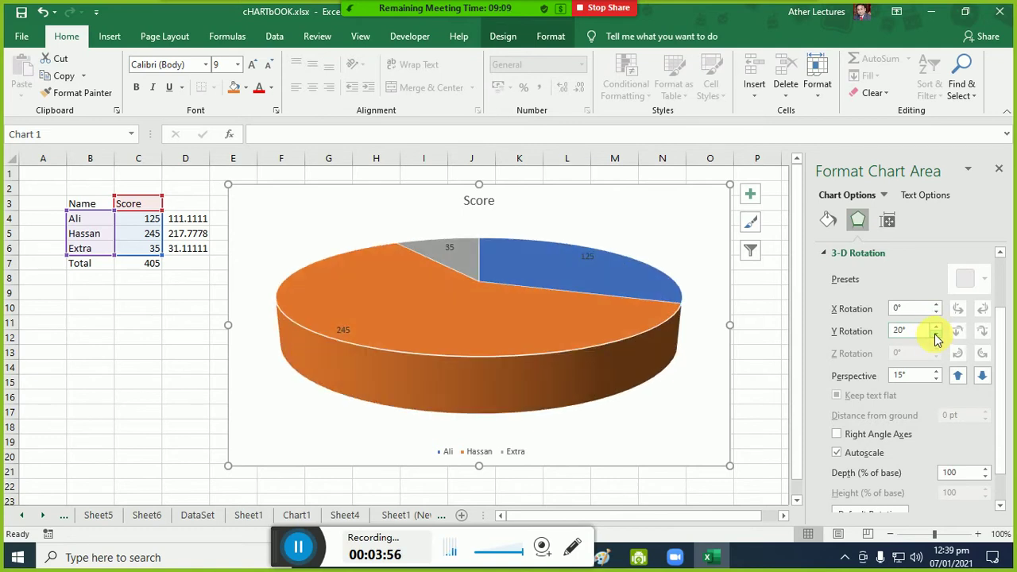
{"action": "left_click", "coordinate": [937, 328]}
{"action": "left_click", "coordinate": [937, 335]}
{"action": "left_click", "coordinate": [938, 328]}
{"action": "left_click", "coordinate": [937, 336]}
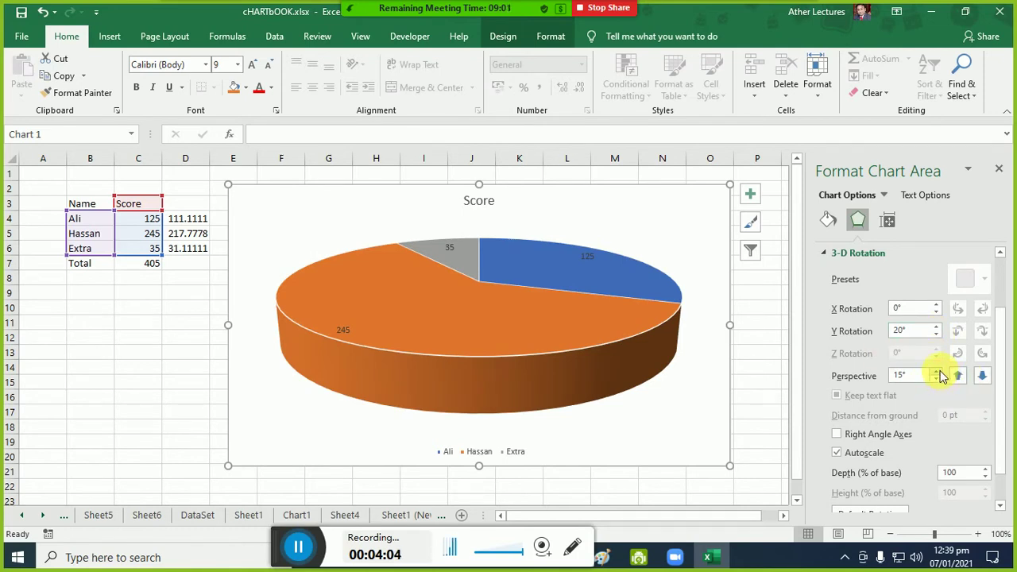
- Reduce perspective to 0.1°, and toggle Right Angle Axes and Autoscale on then off
{"action": "left_click", "coordinate": [939, 372]}
{"action": "left_click", "coordinate": [938, 380]}
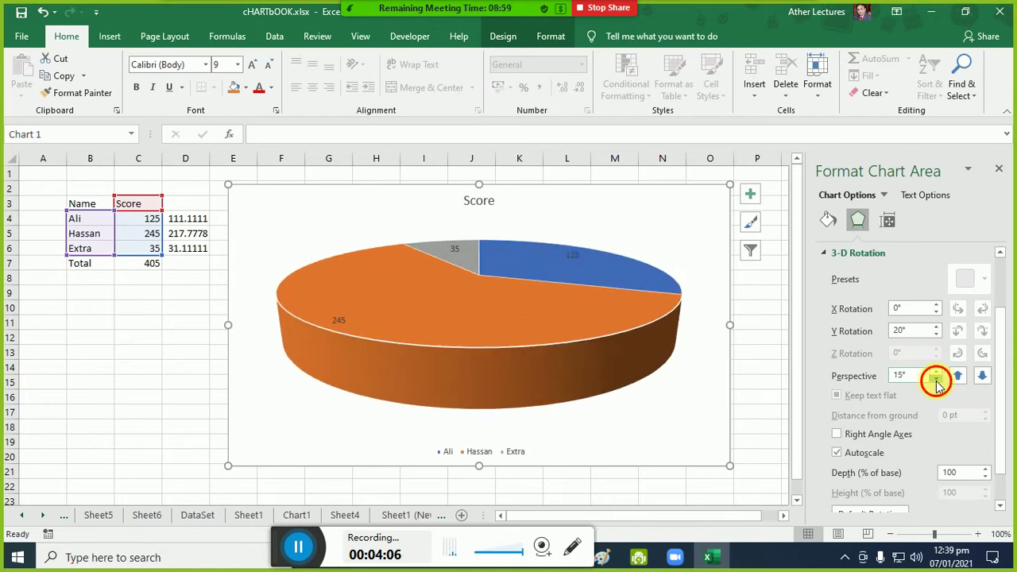
{"action": "left_click", "coordinate": [938, 381]}
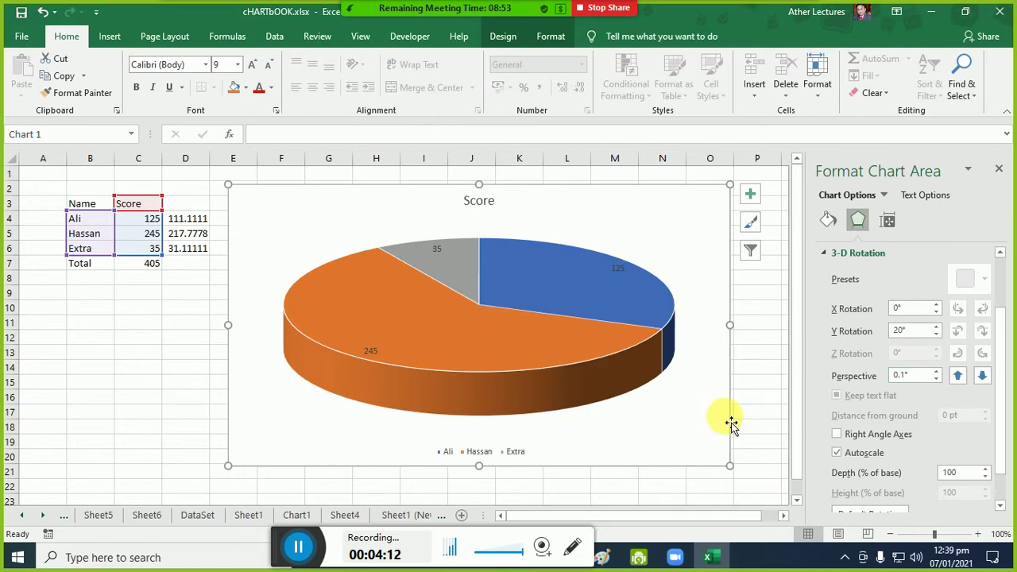
{"action": "left_click", "coordinate": [836, 435]}
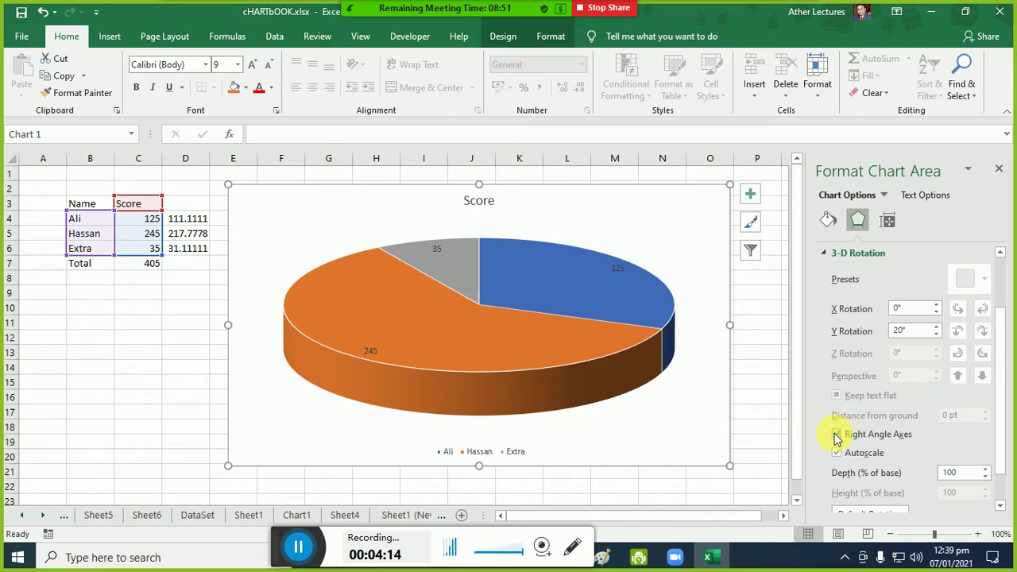
{"action": "left_click", "coordinate": [836, 435]}
{"action": "left_click", "coordinate": [836, 453]}
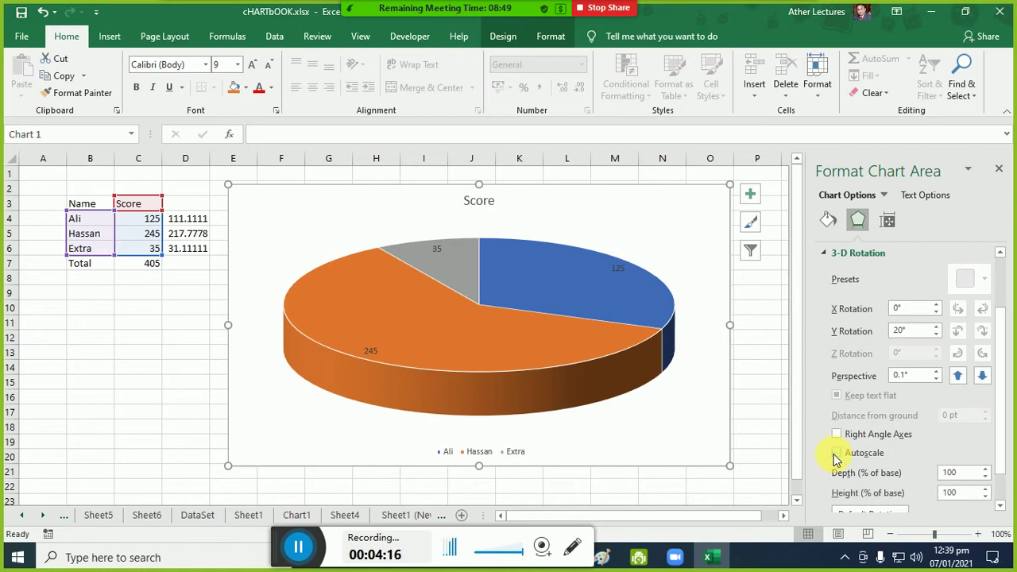
{"action": "left_click", "coordinate": [836, 453]}
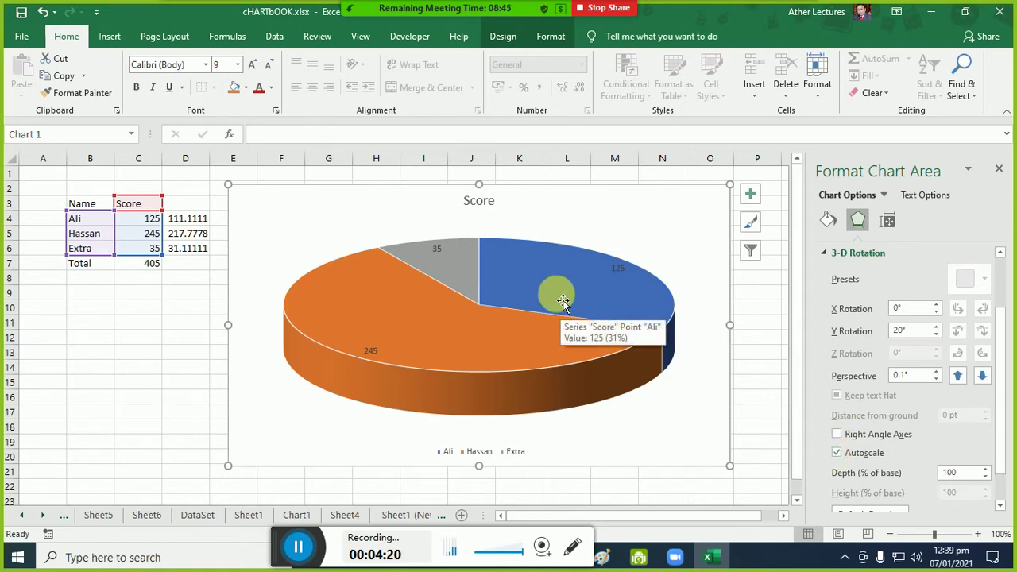
{"action": "mouse_move", "coordinate": [537, 282]}
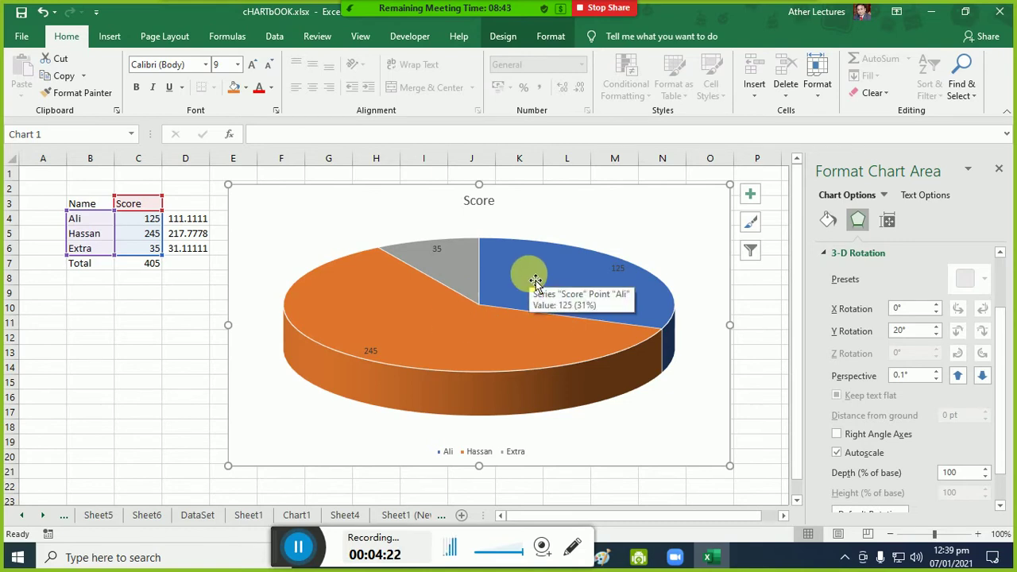
- Explode the Score pie by dragging the grey Extra and orange Hassan slices outward
{"action": "left_click", "coordinate": [535, 279]}
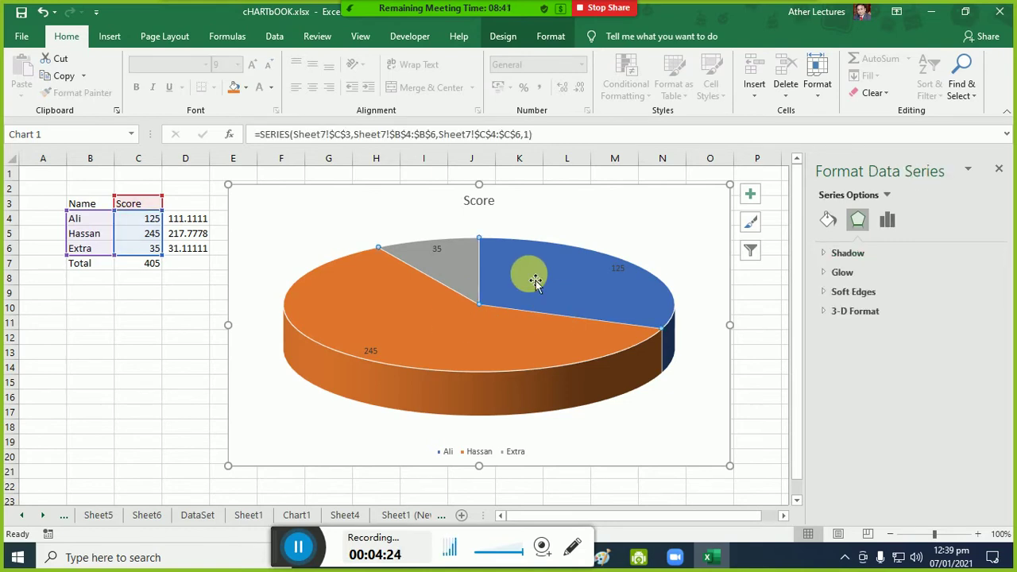
{"action": "left_click_drag", "start_coordinate": [535, 281], "coordinate": [572, 267]}
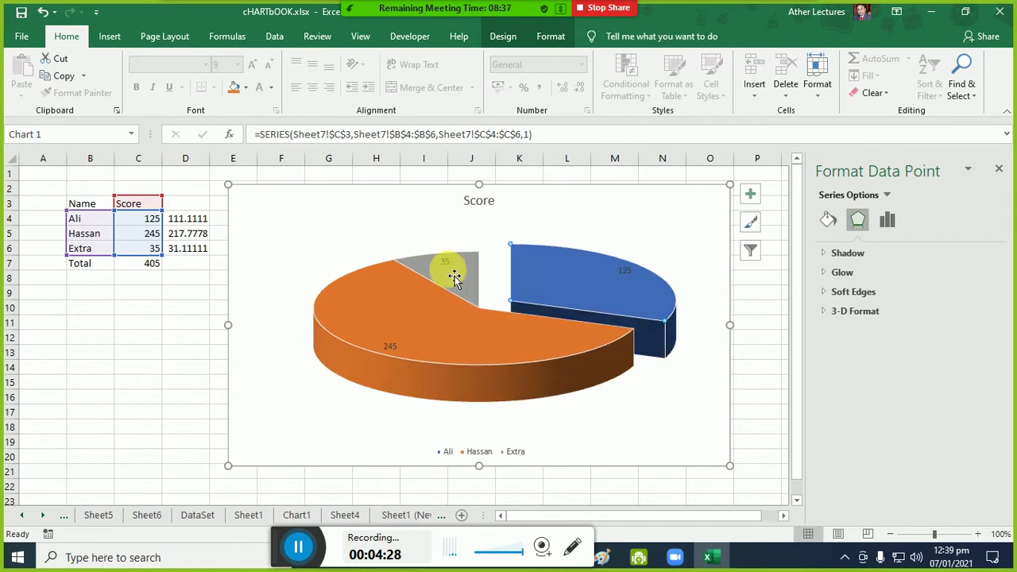
{"action": "left_click_drag", "start_coordinate": [454, 272], "coordinate": [422, 238]}
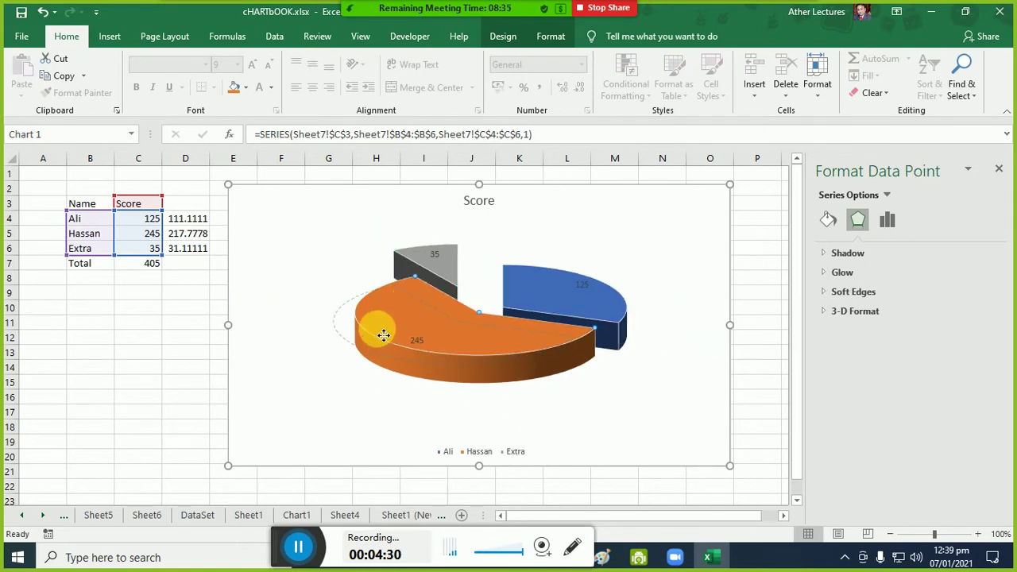
{"action": "left_click_drag", "start_coordinate": [410, 314], "coordinate": [361, 340]}
{"action": "left_click", "coordinate": [611, 423]}
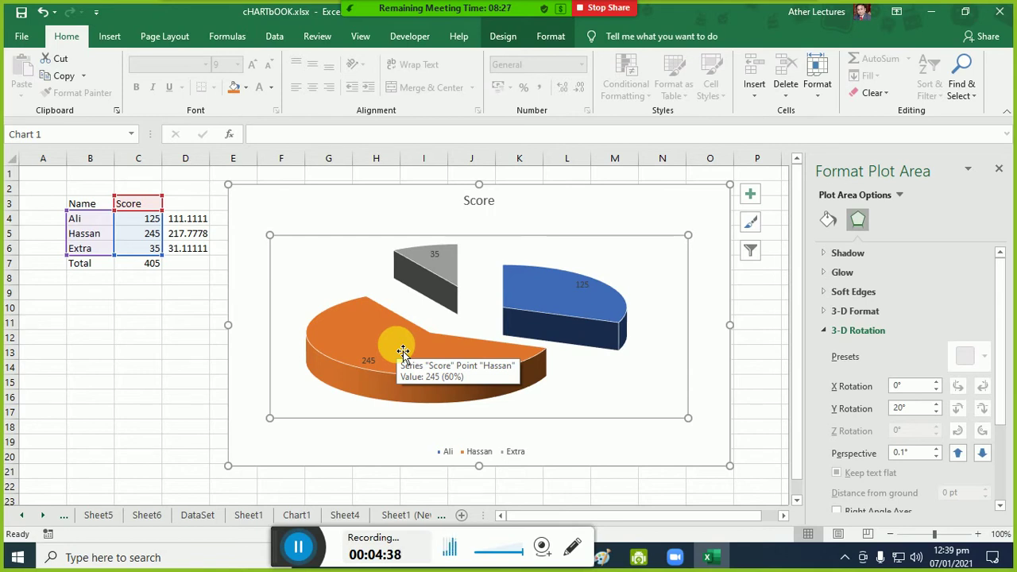
{"action": "left_click", "coordinate": [553, 314]}
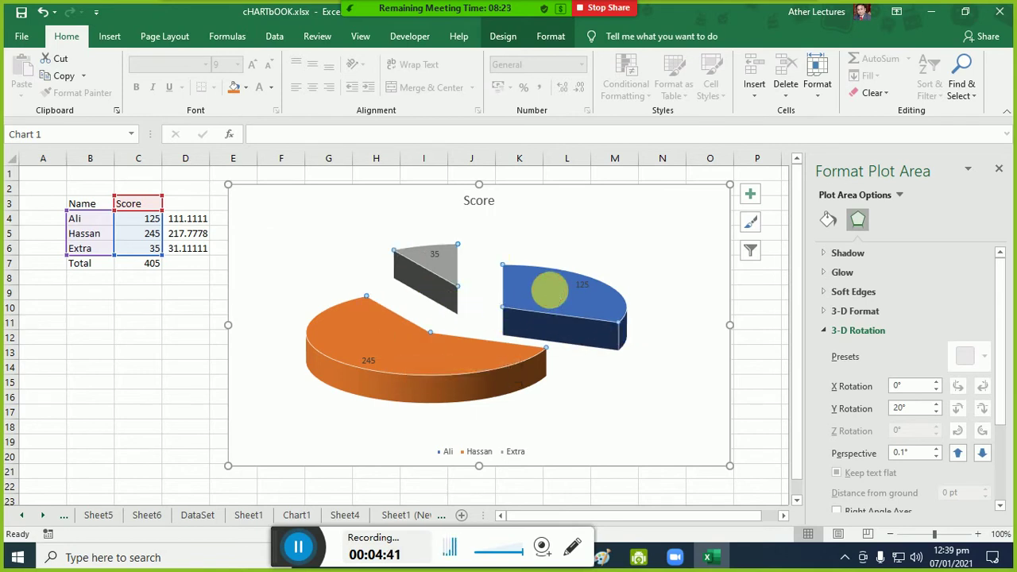
{"action": "left_click", "coordinate": [509, 37]}
{"action": "left_click", "coordinate": [549, 37]}
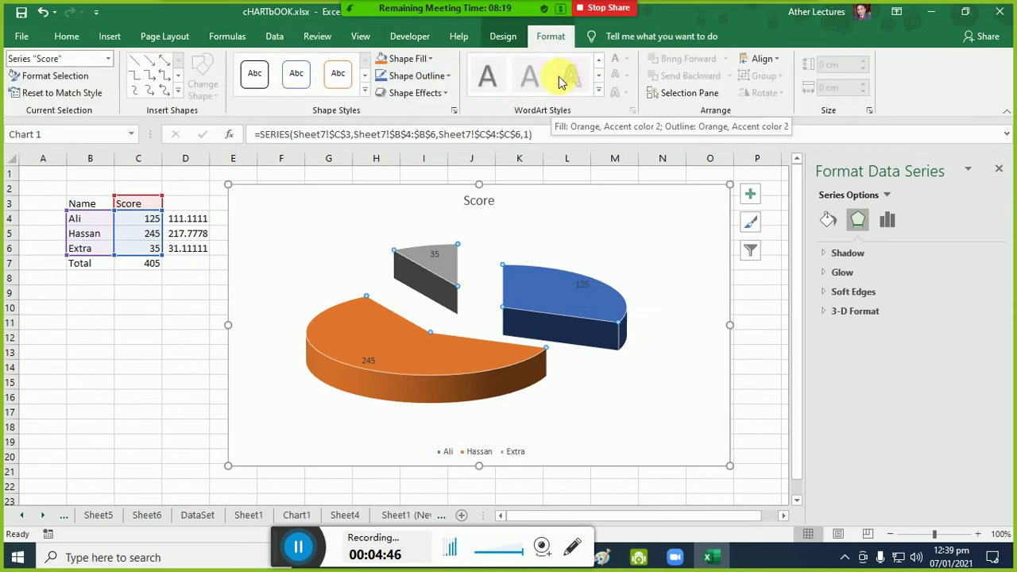
- On the Chart1 sheet, choose 3-D Clustered Column as the sales chart's new type
{"action": "left_click", "coordinate": [345, 516]}
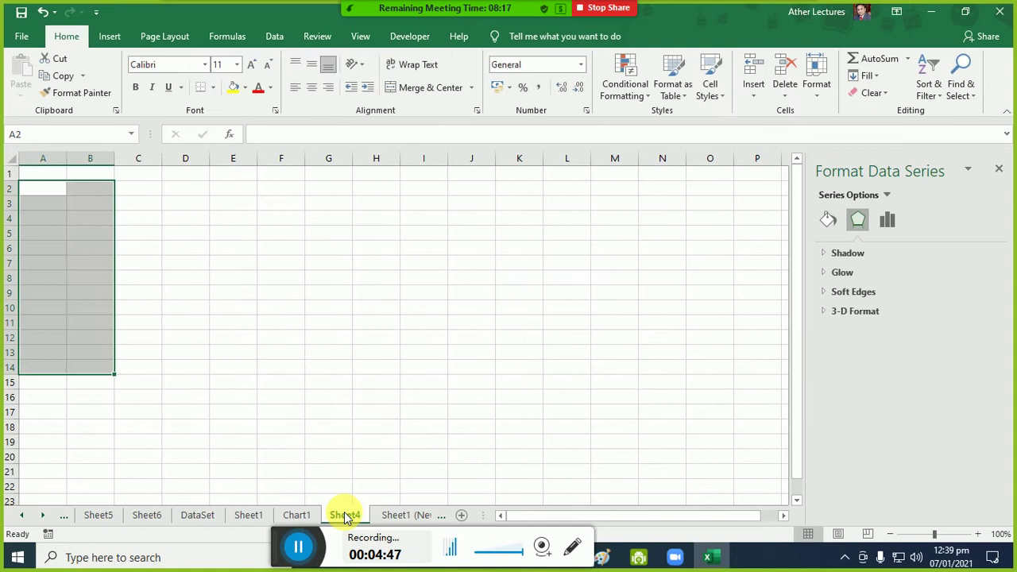
{"action": "left_click", "coordinate": [296, 516]}
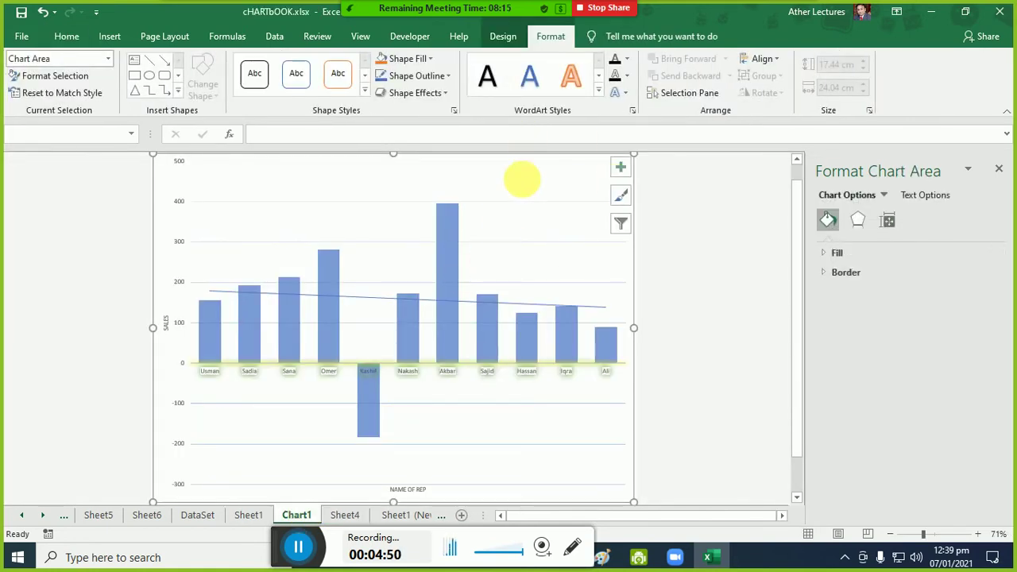
{"action": "left_click", "coordinate": [524, 175]}
{"action": "left_click", "coordinate": [537, 164]}
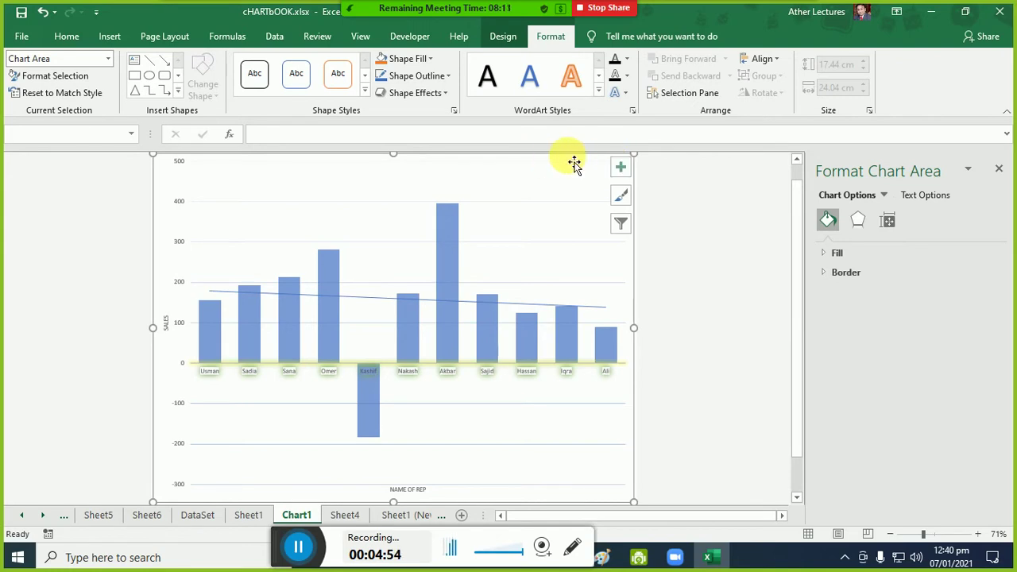
{"action": "left_click", "coordinate": [500, 36]}
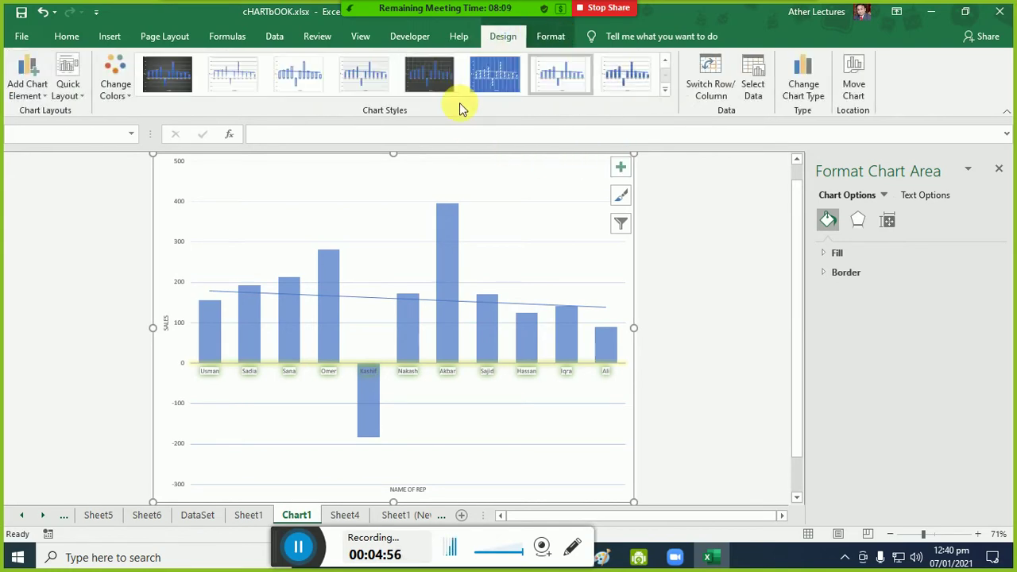
{"action": "left_click", "coordinate": [804, 79]}
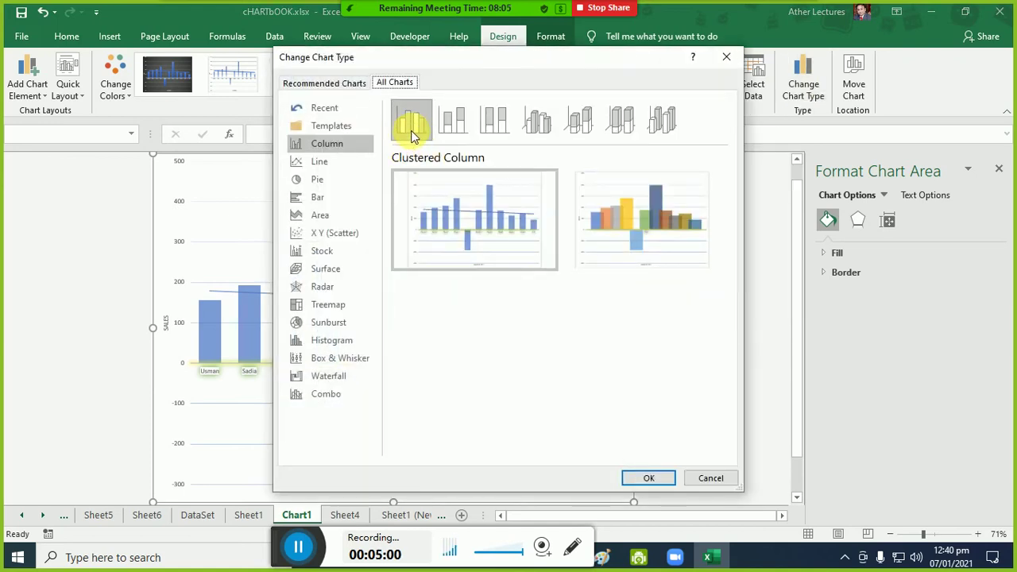
{"action": "left_click", "coordinate": [538, 135]}
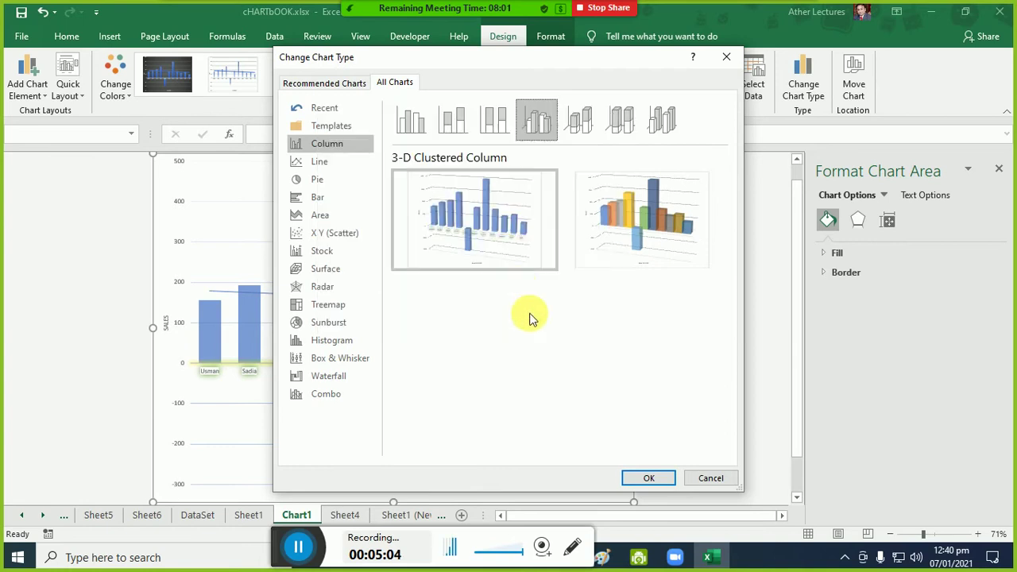
- Apply the 3-D Clustered Column type and keep the chart's X rotation at 20°
{"action": "left_click", "coordinate": [643, 478]}
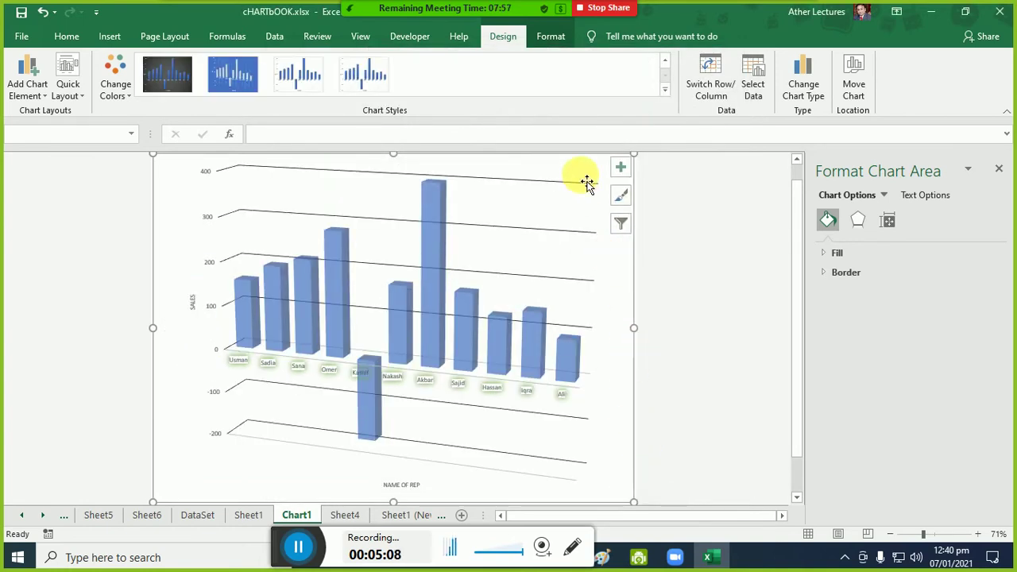
{"action": "right_click", "coordinate": [589, 163]}
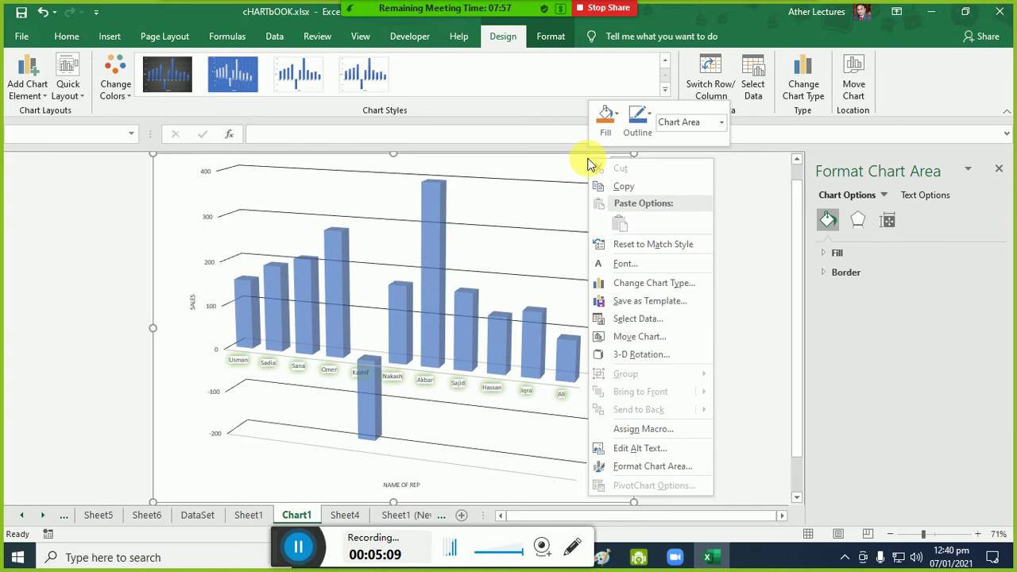
{"action": "left_click", "coordinate": [640, 354]}
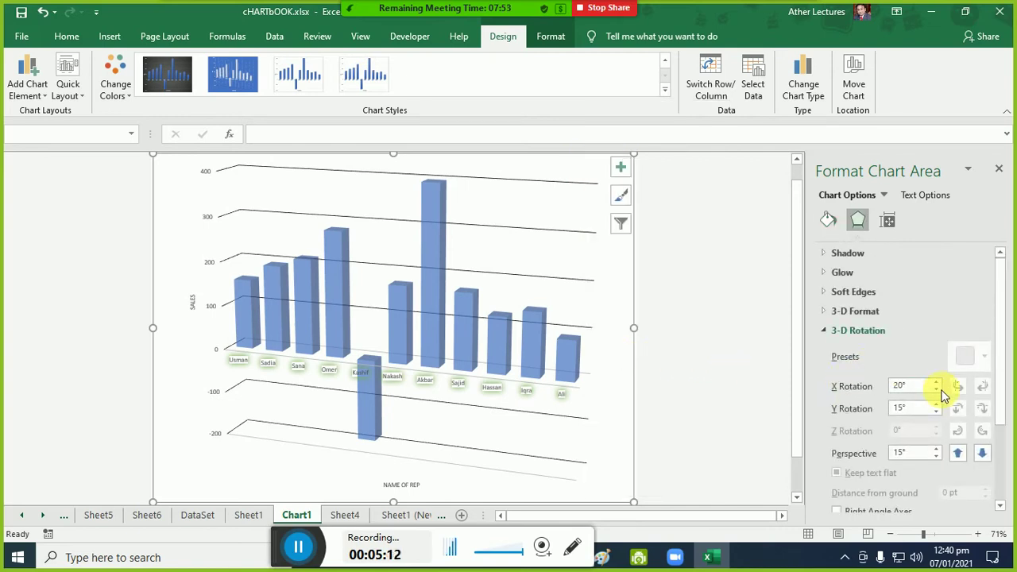
{"action": "left_click", "coordinate": [936, 384]}
{"action": "left_click", "coordinate": [936, 384]}
{"action": "left_click", "coordinate": [935, 384]}
{"action": "left_click", "coordinate": [937, 393]}
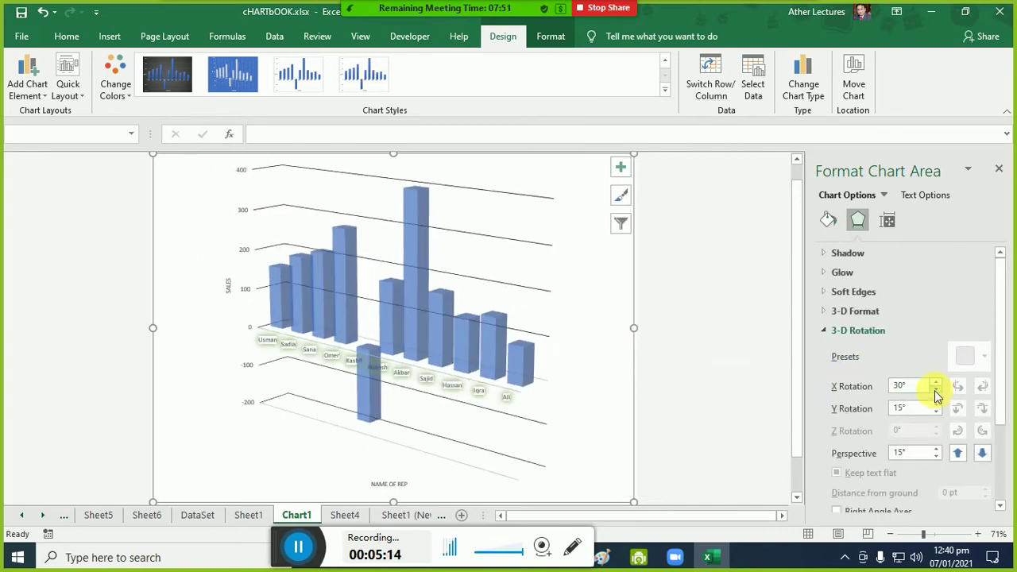
{"action": "left_click", "coordinate": [936, 393]}
{"action": "left_click", "coordinate": [936, 392]}
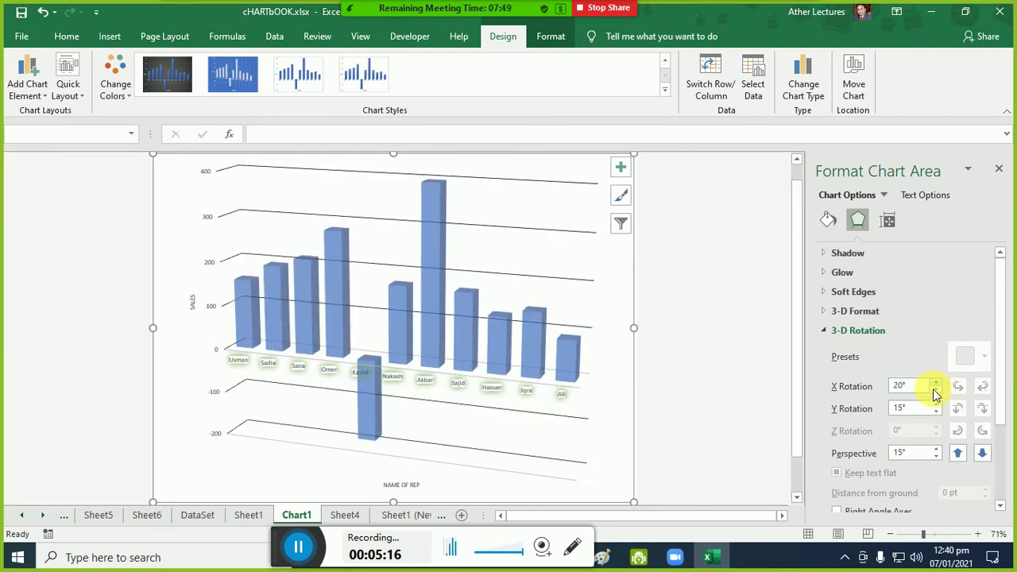
- Set the column chart's Y rotation to 50° and perspective to 25°
{"action": "left_click", "coordinate": [936, 407]}
{"action": "left_click", "coordinate": [935, 406]}
{"action": "left_click", "coordinate": [935, 407]}
{"action": "left_click", "coordinate": [935, 407]}
{"action": "left_click", "coordinate": [935, 406]}
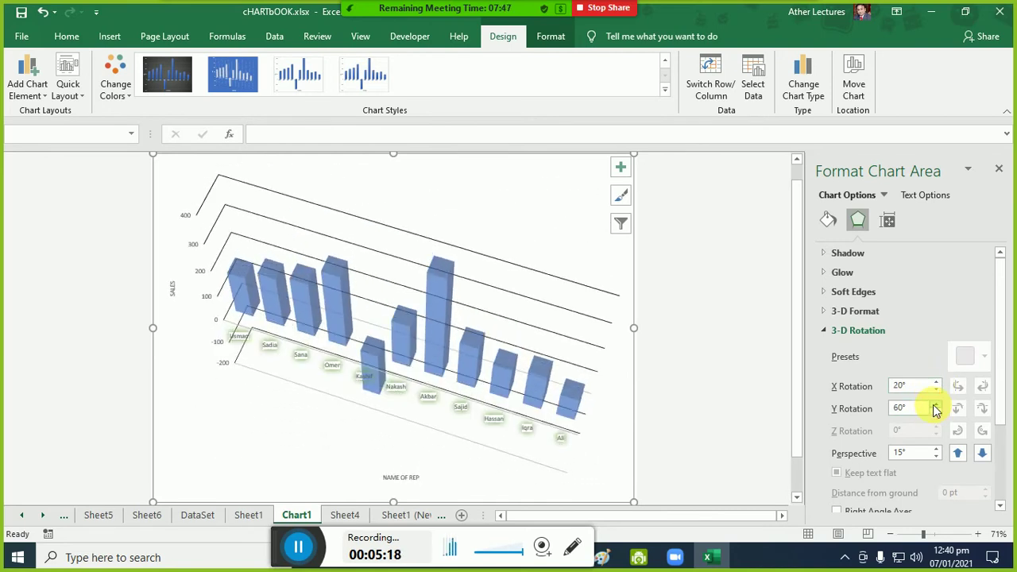
{"action": "left_click", "coordinate": [937, 413]}
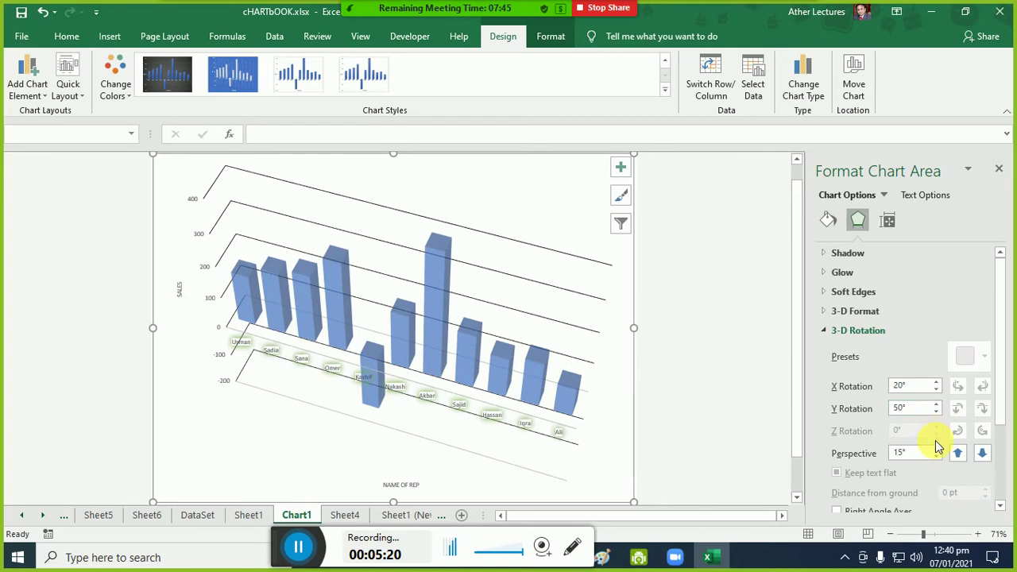
{"action": "left_click", "coordinate": [937, 449]}
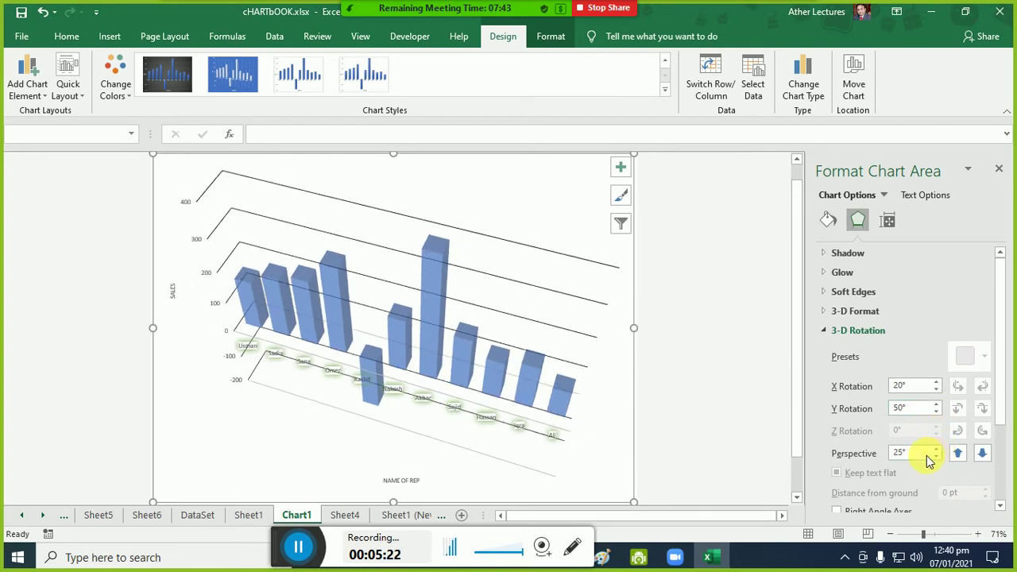
{"action": "left_click", "coordinate": [507, 216]}
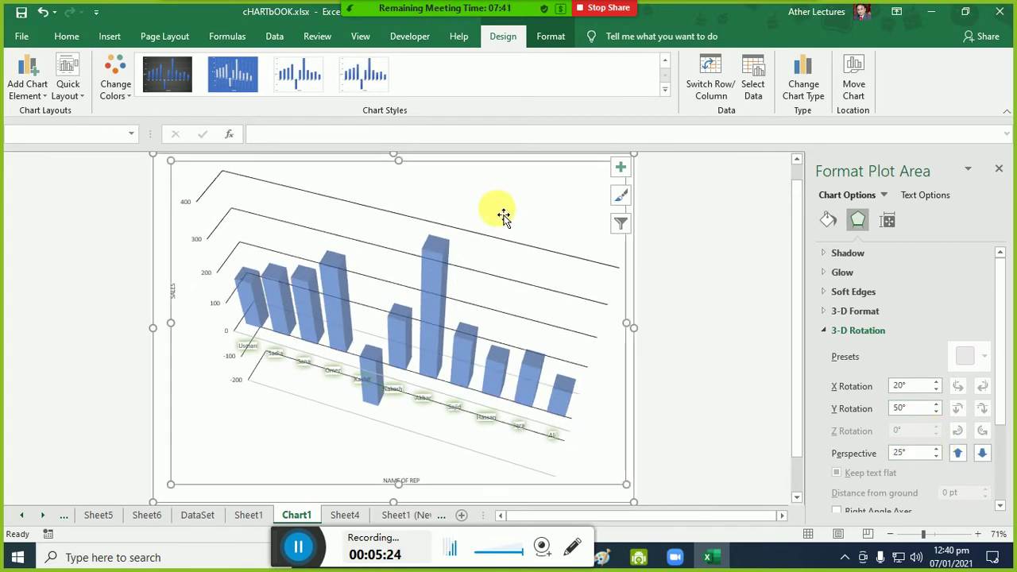
{"action": "left_click", "coordinate": [494, 246]}
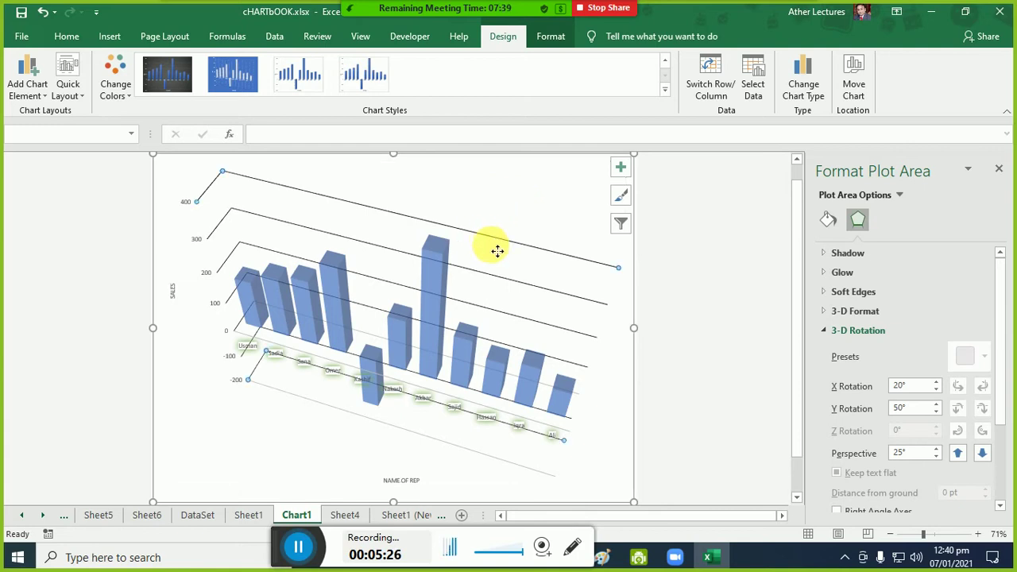
- Fill the sales chart's walls with a wood-grain picture or texture fill and start inserting a picture
{"action": "right_click", "coordinate": [501, 250]}
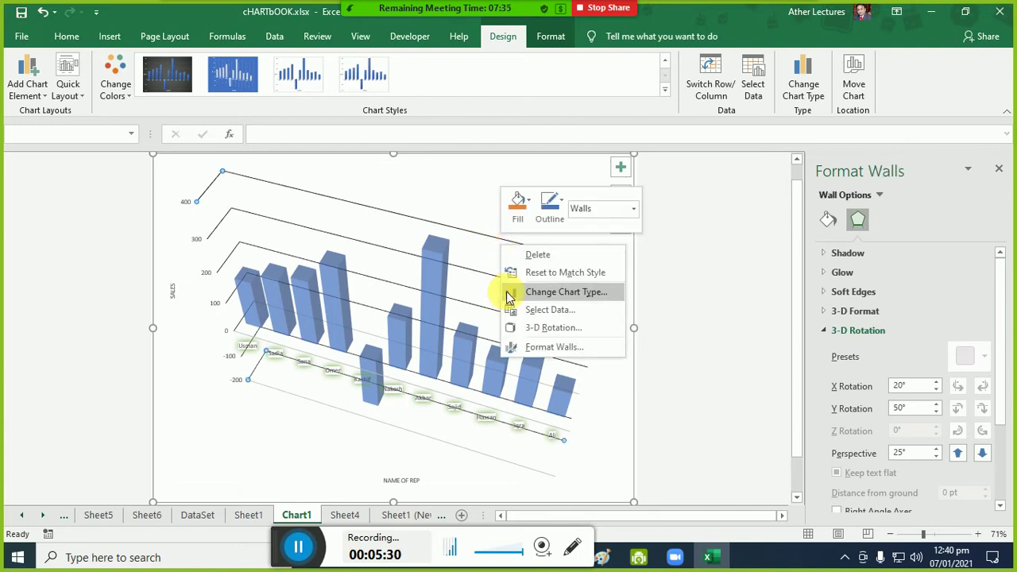
{"action": "left_click", "coordinate": [554, 348]}
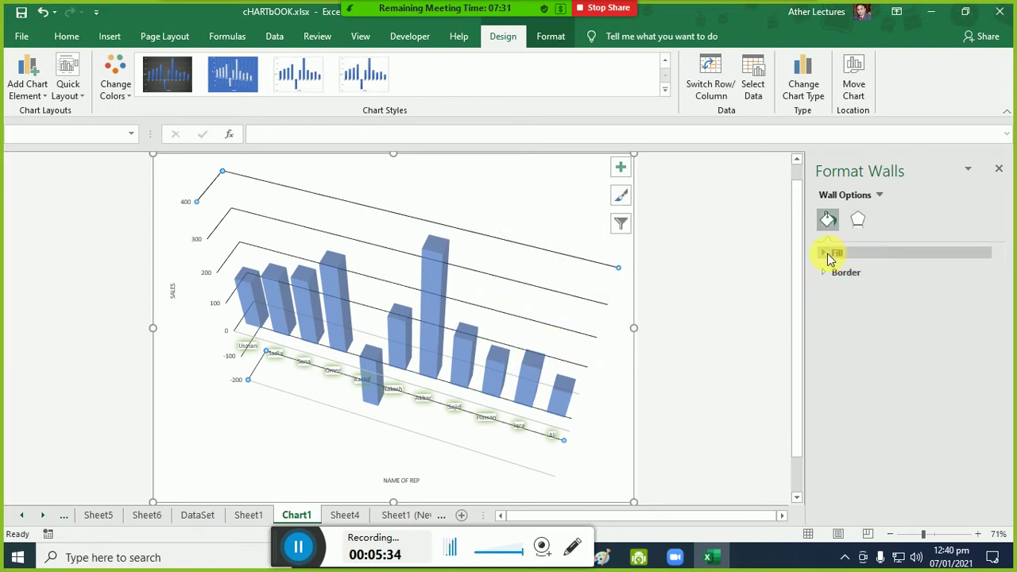
{"action": "left_click", "coordinate": [830, 254]}
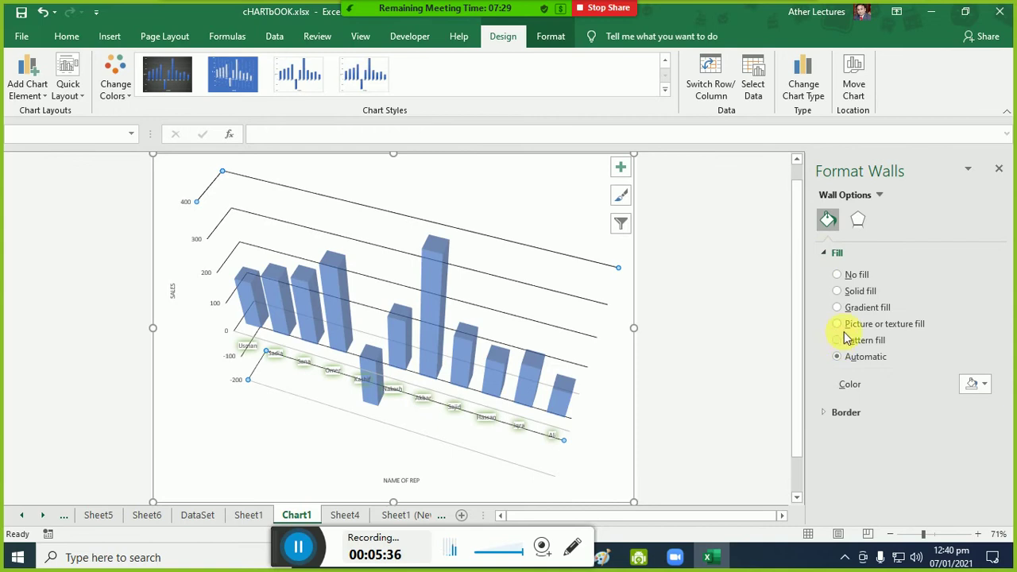
{"action": "left_click", "coordinate": [840, 325]}
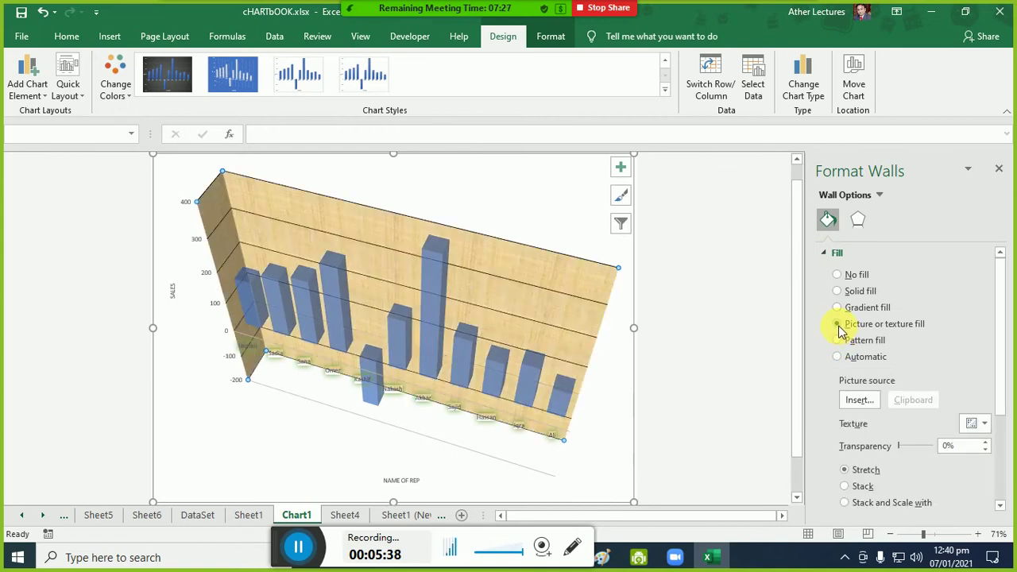
{"action": "left_click", "coordinate": [862, 404]}
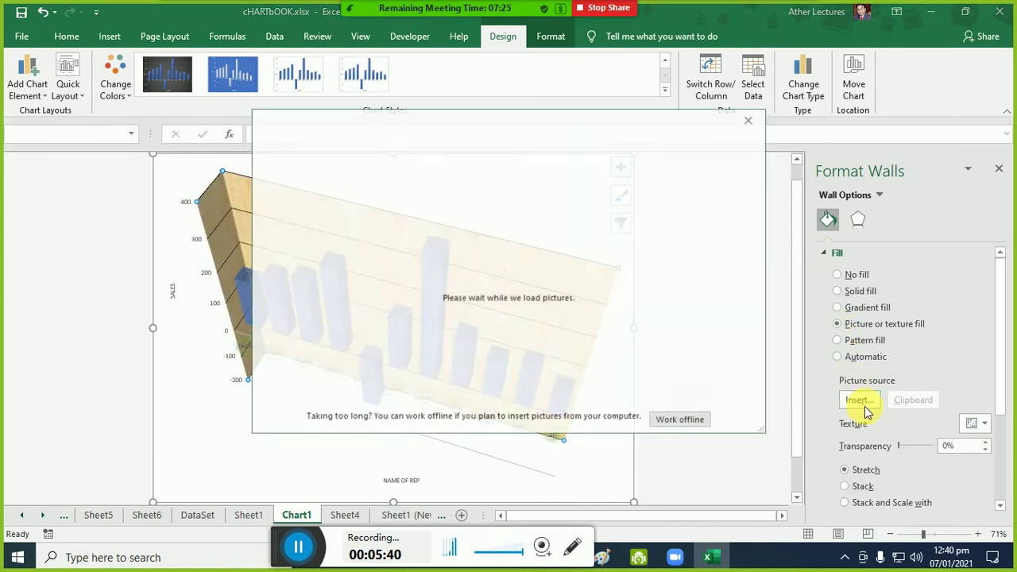
- Browse the Local Disk (E:) and (D:) software and graphics folders for a wall picture
{"action": "left_click", "coordinate": [689, 420]}
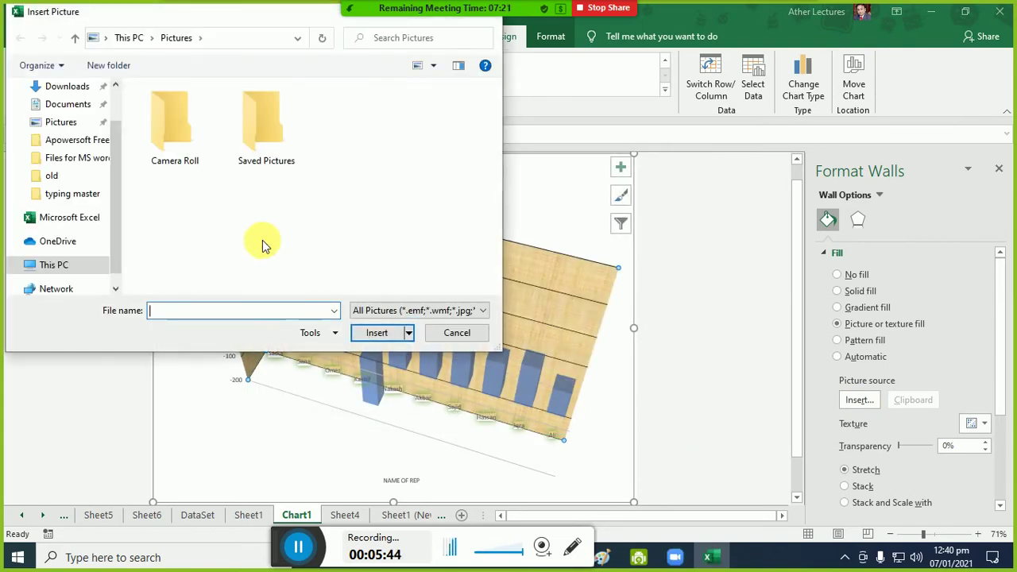
{"action": "left_click_drag", "start_coordinate": [119, 218], "coordinate": [115, 198]}
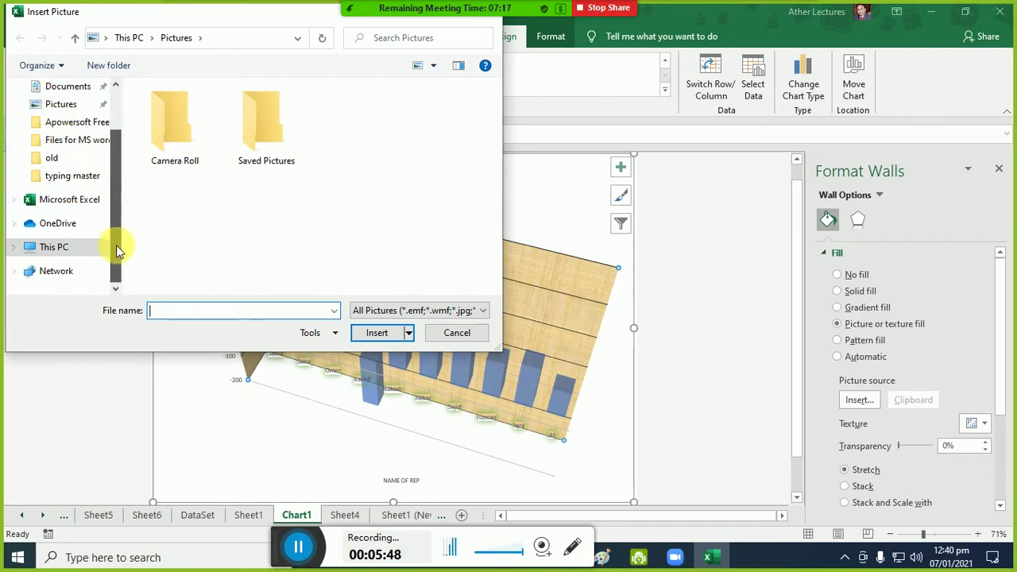
{"action": "left_click", "coordinate": [62, 248]}
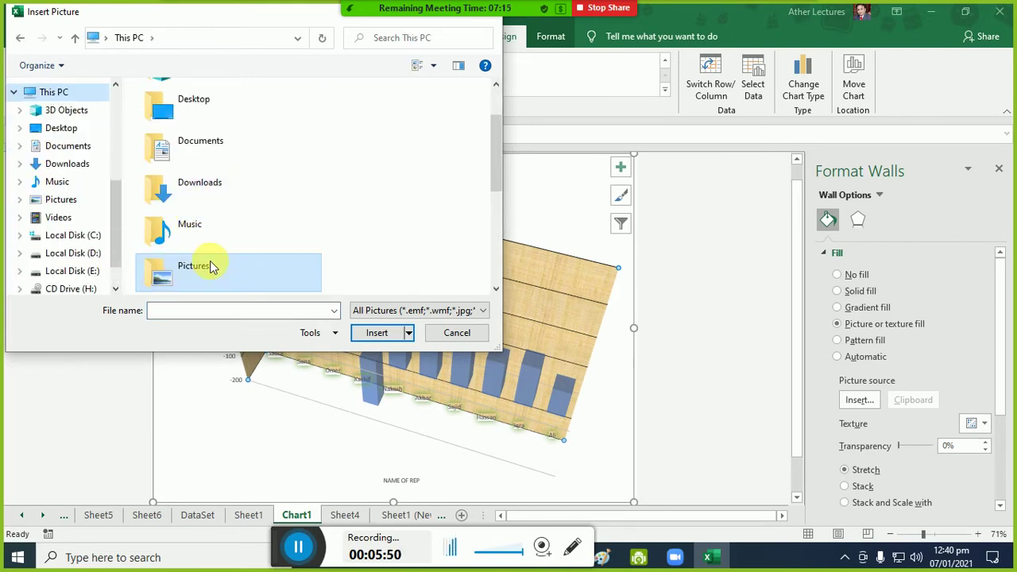
{"action": "scroll", "coordinate": [204, 265], "scroll_direction": "down", "scroll_amount": 5}
{"action": "double_click", "coordinate": [207, 191]}
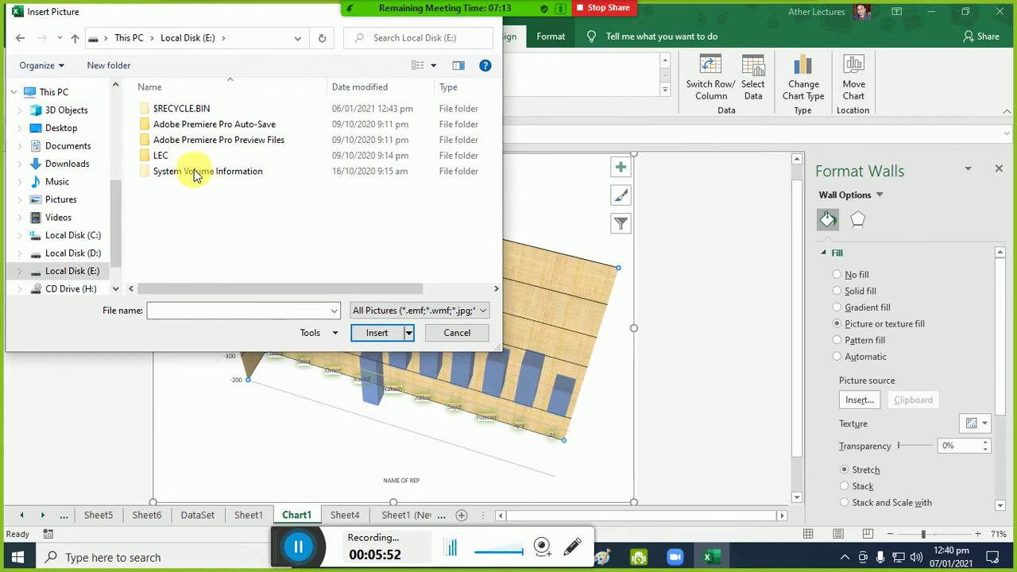
{"action": "left_click", "coordinate": [75, 38]}
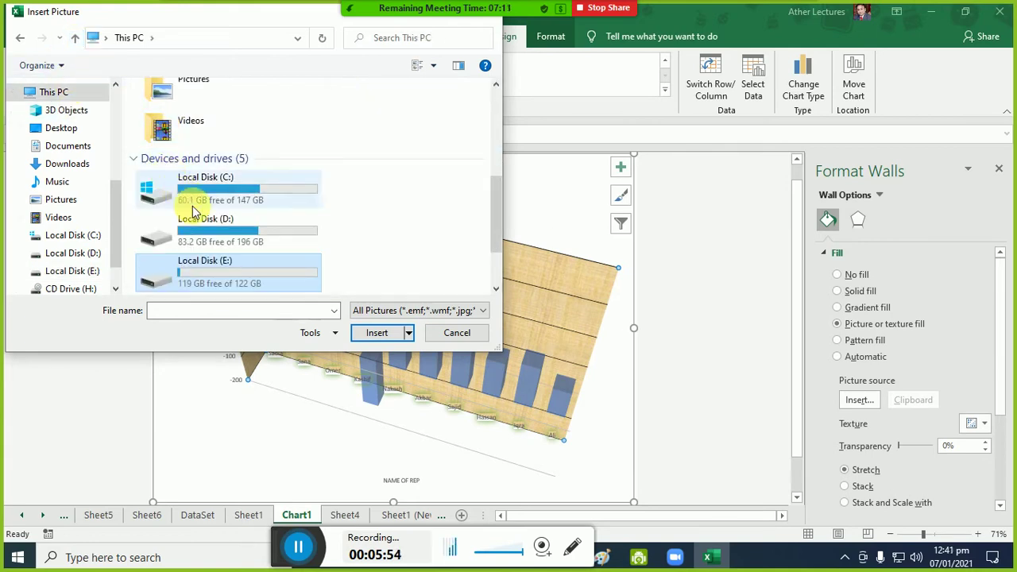
{"action": "double_click", "coordinate": [205, 230]}
{"action": "left_click", "coordinate": [171, 127]}
{"action": "double_click", "coordinate": [171, 127]}
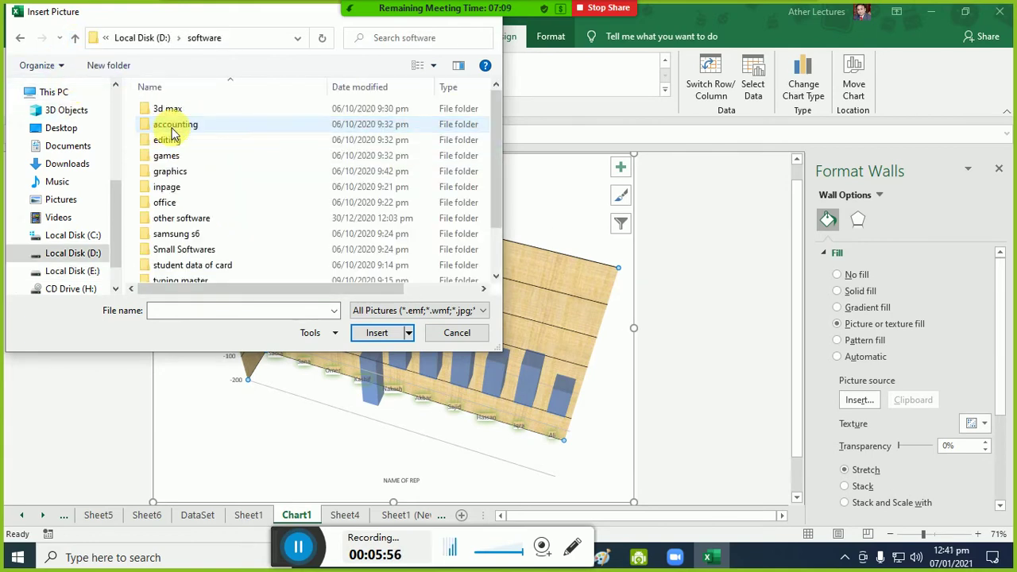
{"action": "double_click", "coordinate": [165, 171]}
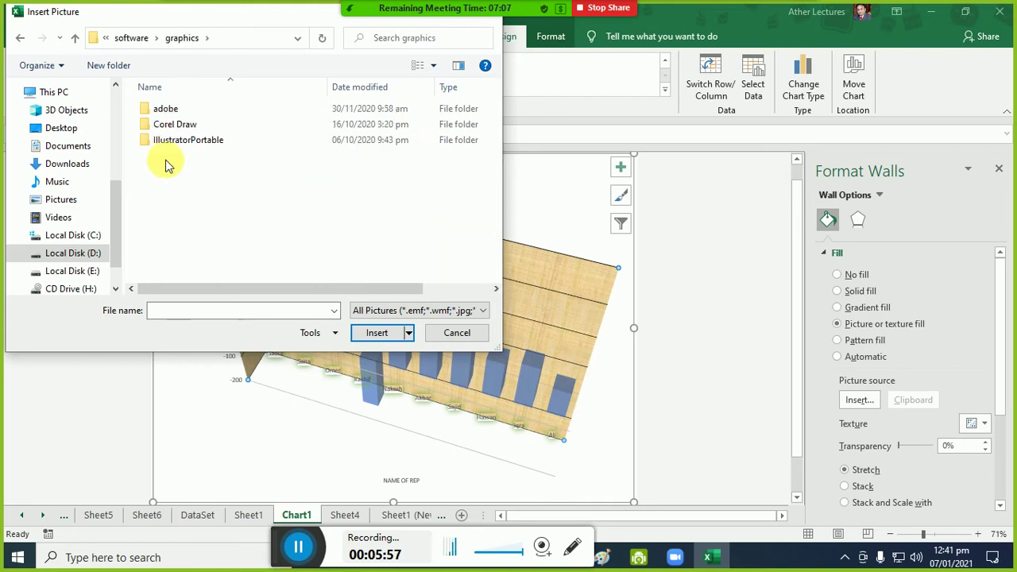
{"action": "double_click", "coordinate": [75, 38]}
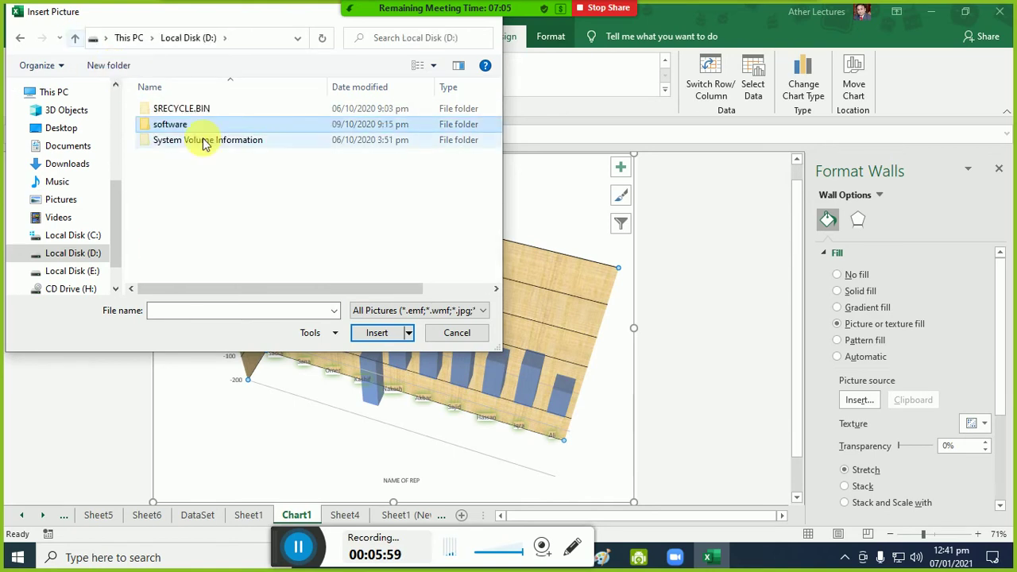
{"action": "left_click", "coordinate": [73, 38]}
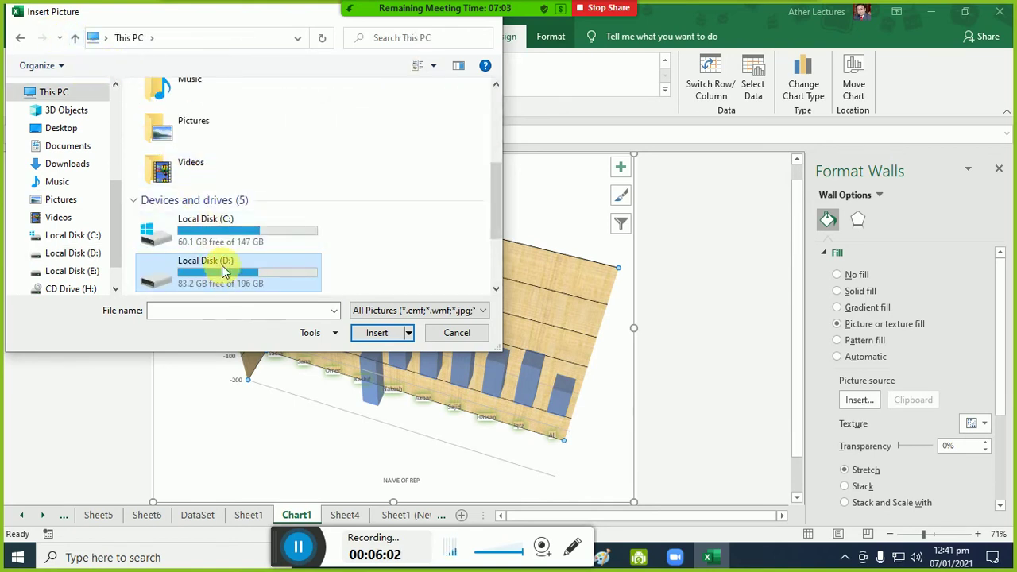
- Open E:\LEC\graphics\IMAGES and insert _hg.jpg as the chart walls' picture fill
{"action": "scroll", "coordinate": [215, 255], "scroll_direction": "down", "scroll_amount": 2}
{"action": "left_click", "coordinate": [197, 199]}
{"action": "double_click", "coordinate": [197, 199]}
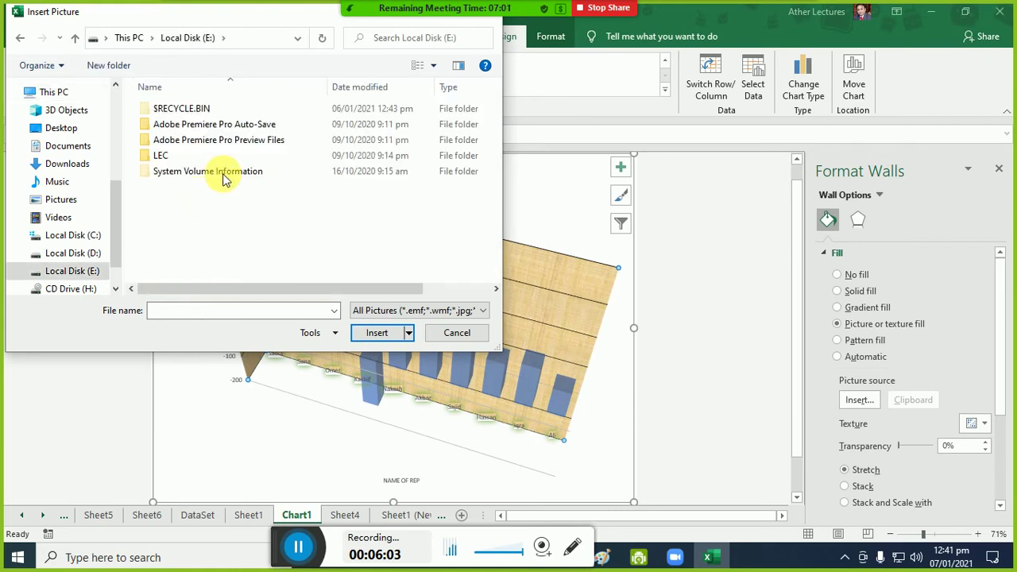
{"action": "double_click", "coordinate": [176, 155]}
{"action": "double_click", "coordinate": [167, 171]}
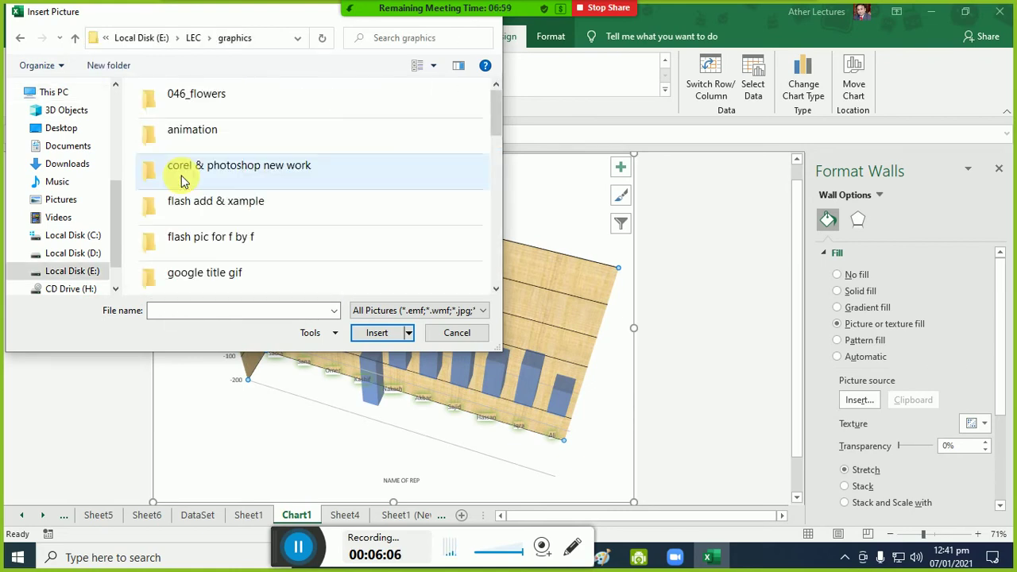
{"action": "double_click", "coordinate": [228, 238]}
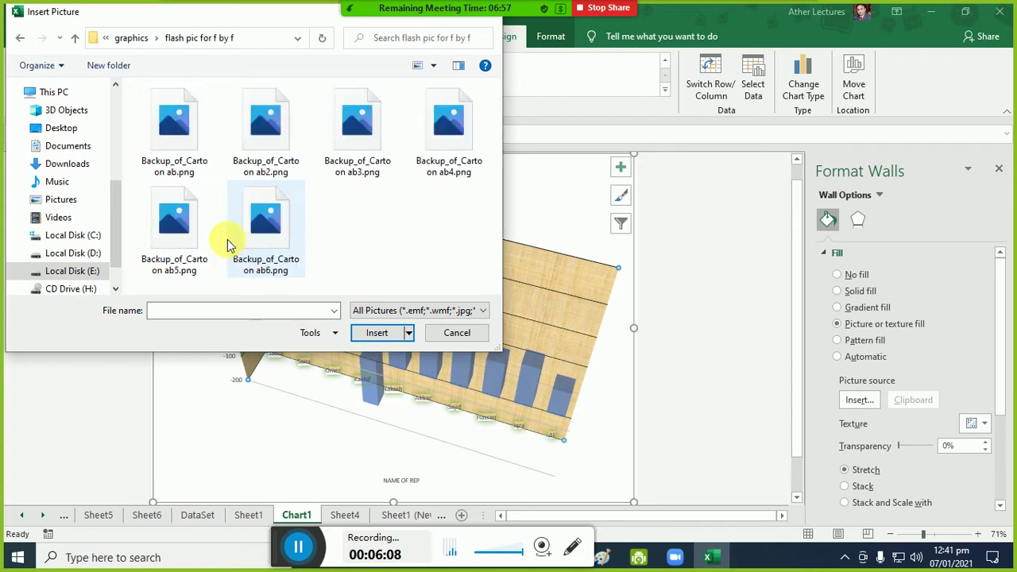
{"action": "left_click", "coordinate": [75, 37]}
{"action": "scroll", "coordinate": [226, 187], "scroll_direction": "down", "scroll_amount": 2}
{"action": "double_click", "coordinate": [202, 165]}
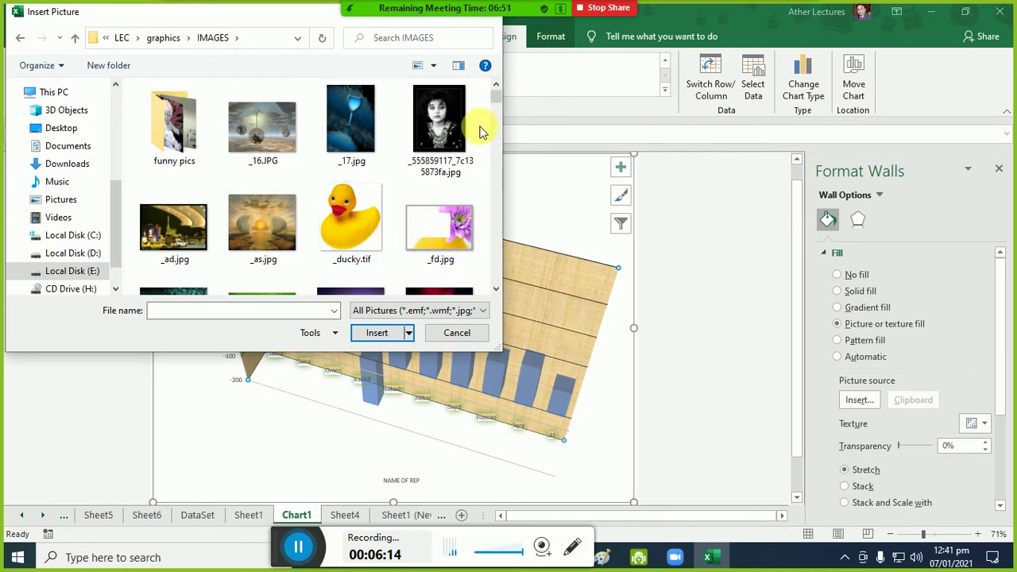
{"action": "left_click_drag", "start_coordinate": [495, 99], "coordinate": [496, 103]}
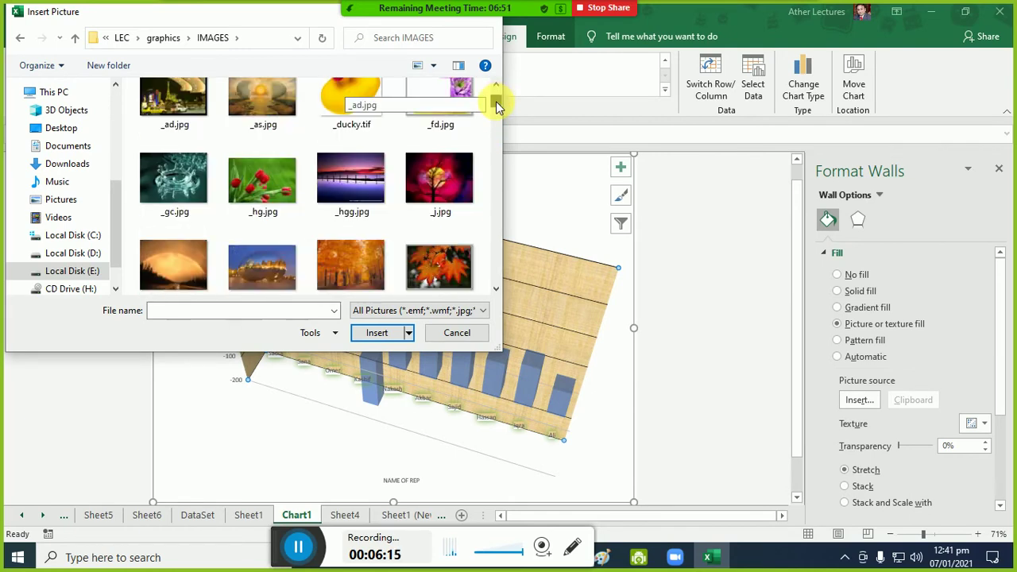
{"action": "left_click", "coordinate": [262, 190]}
{"action": "left_click", "coordinate": [377, 334]}
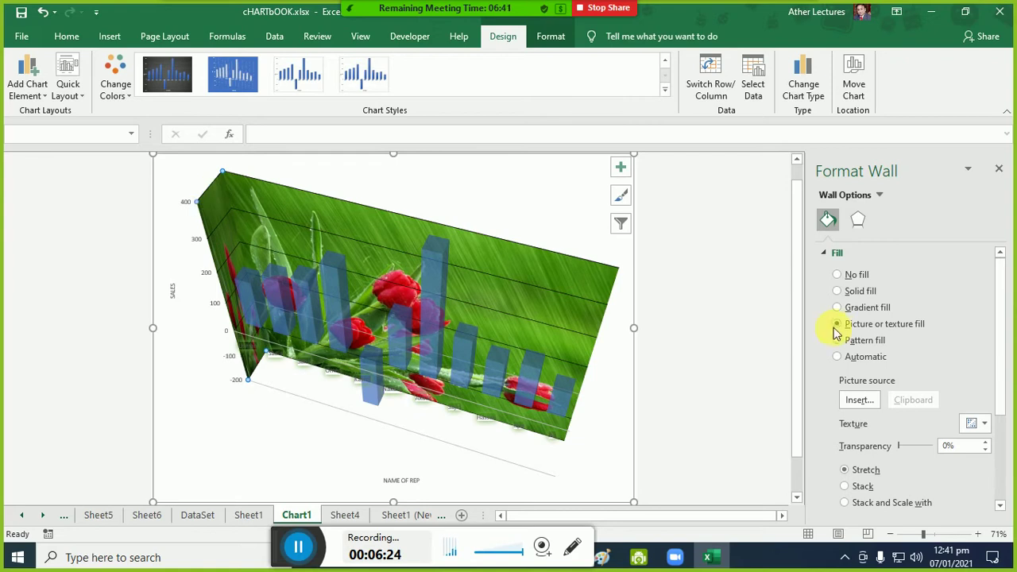
- Replace the side wall's fill with the _as.jpg picture from the IMAGES folder
{"action": "left_click", "coordinate": [859, 400]}
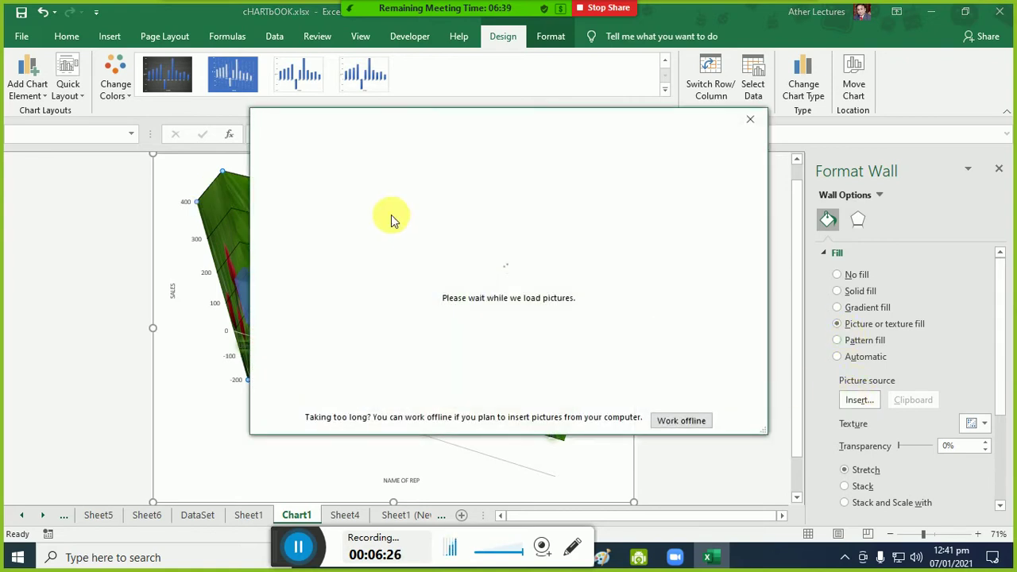
{"action": "left_click", "coordinate": [676, 422]}
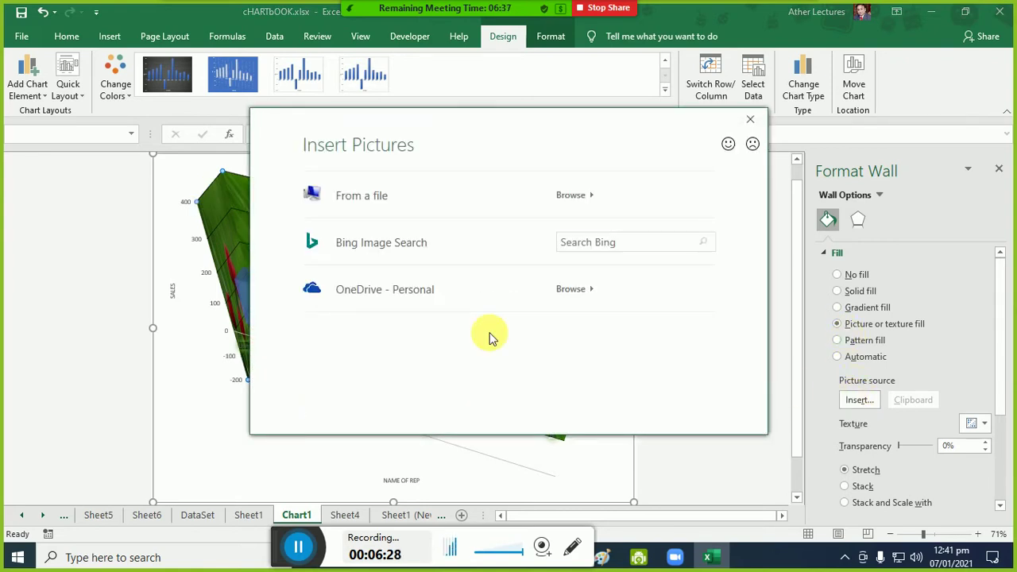
{"action": "left_click", "coordinate": [391, 205]}
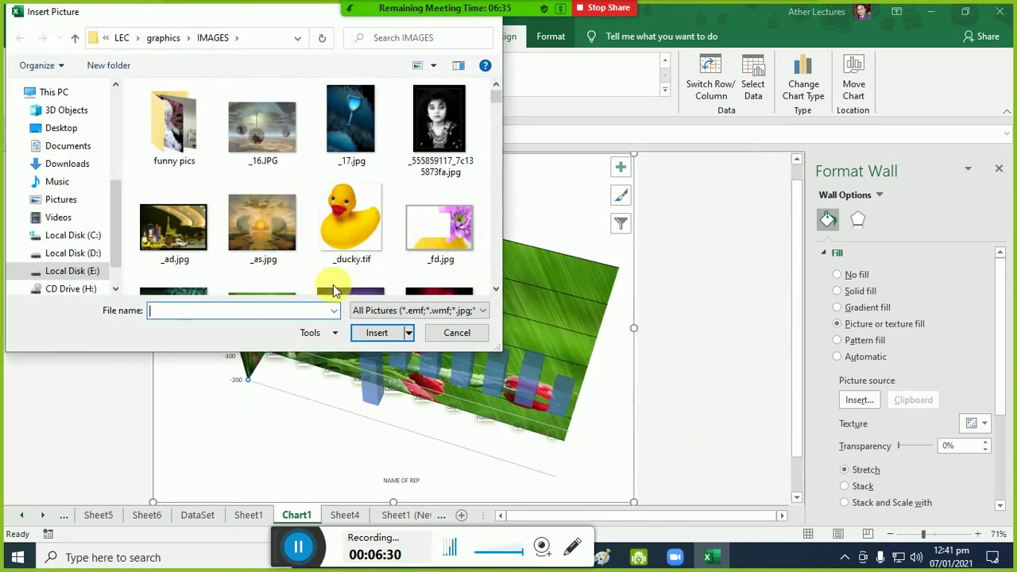
{"action": "left_click", "coordinate": [257, 239]}
{"action": "left_click", "coordinate": [376, 337]}
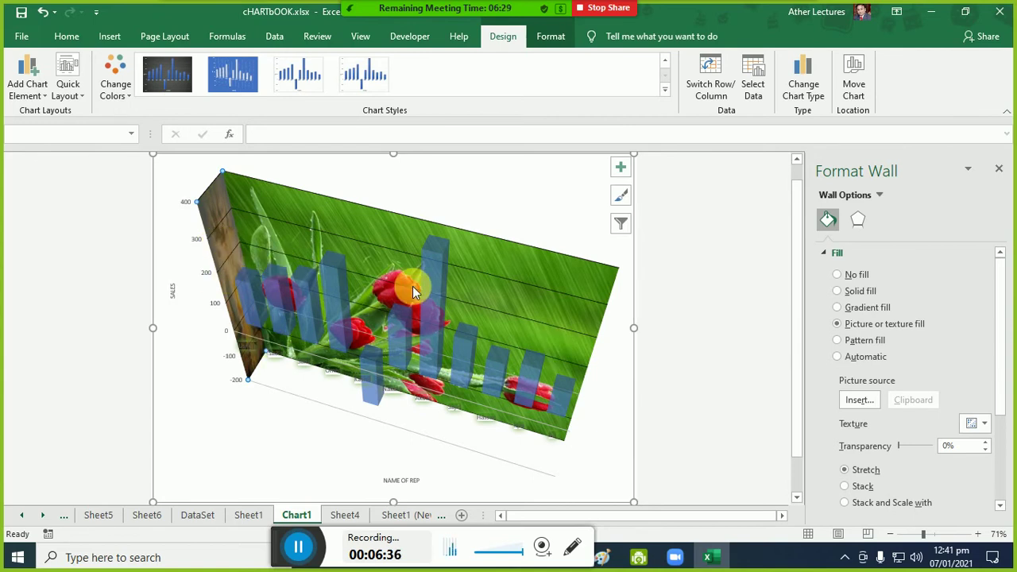
{"action": "left_click", "coordinate": [527, 283]}
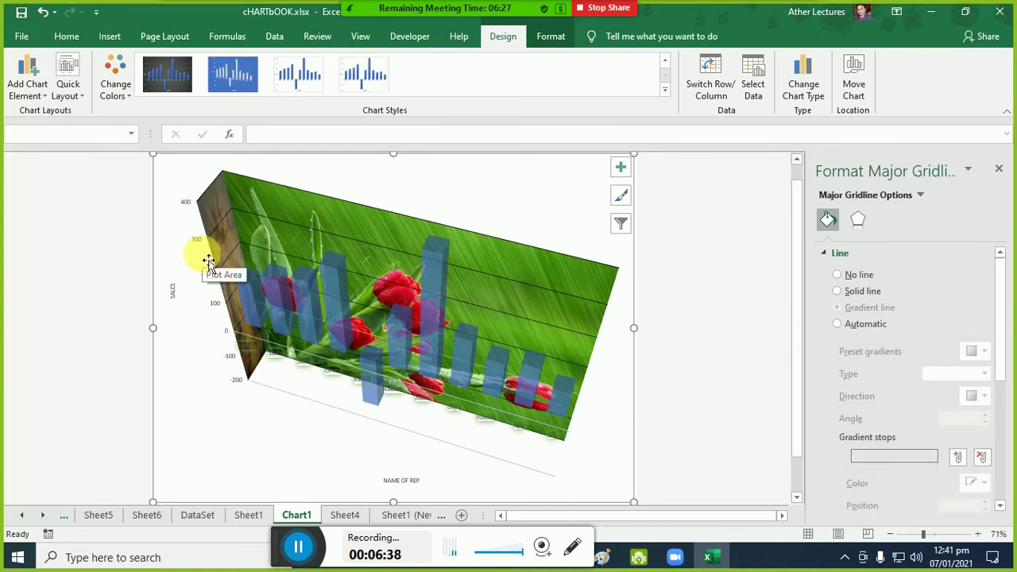
- Fill the chart floor with the 44.jpg picture
{"action": "left_click", "coordinate": [512, 272]}
{"action": "left_click", "coordinate": [423, 433]}
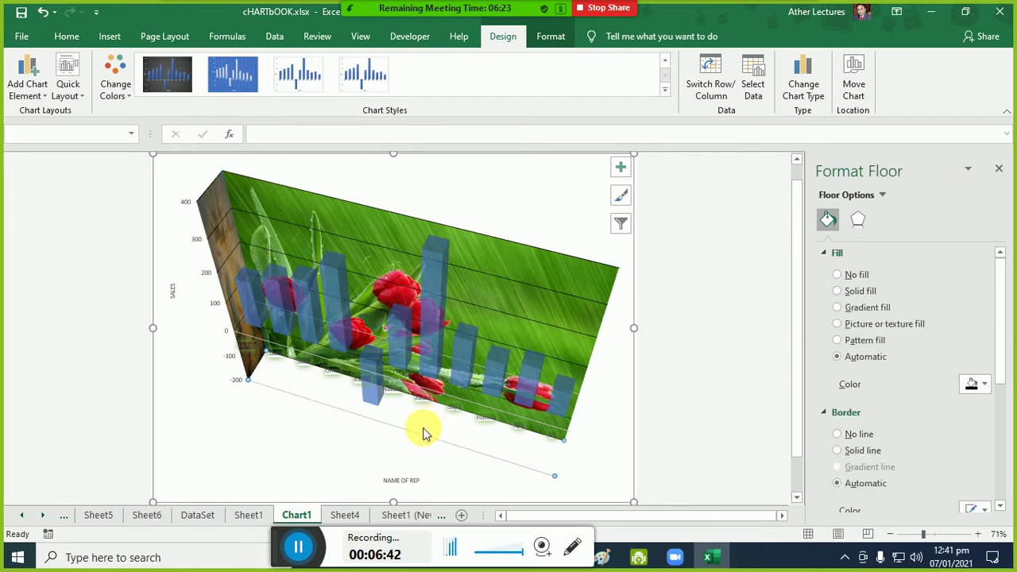
{"action": "left_click", "coordinate": [863, 326]}
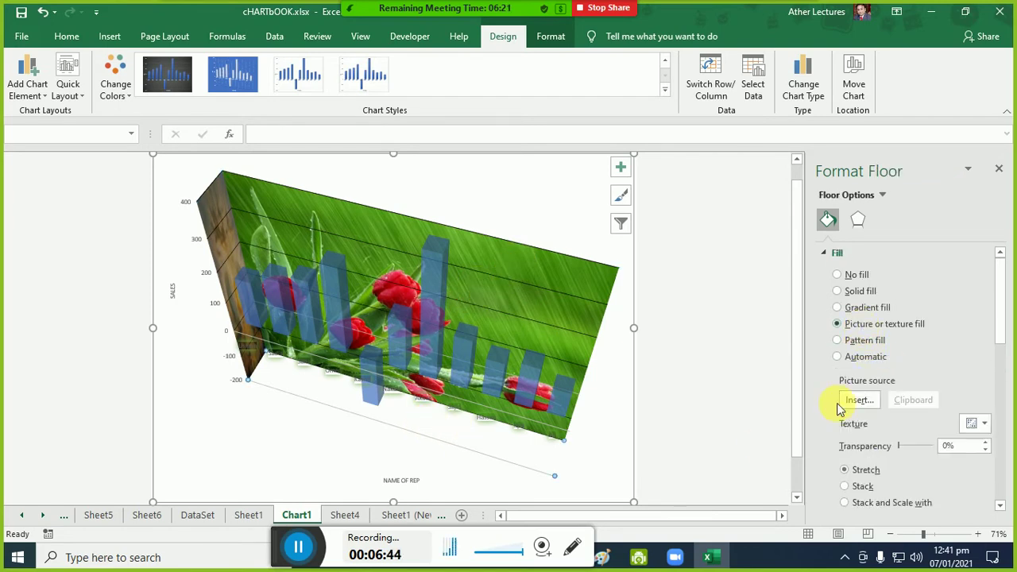
{"action": "left_click", "coordinate": [858, 400]}
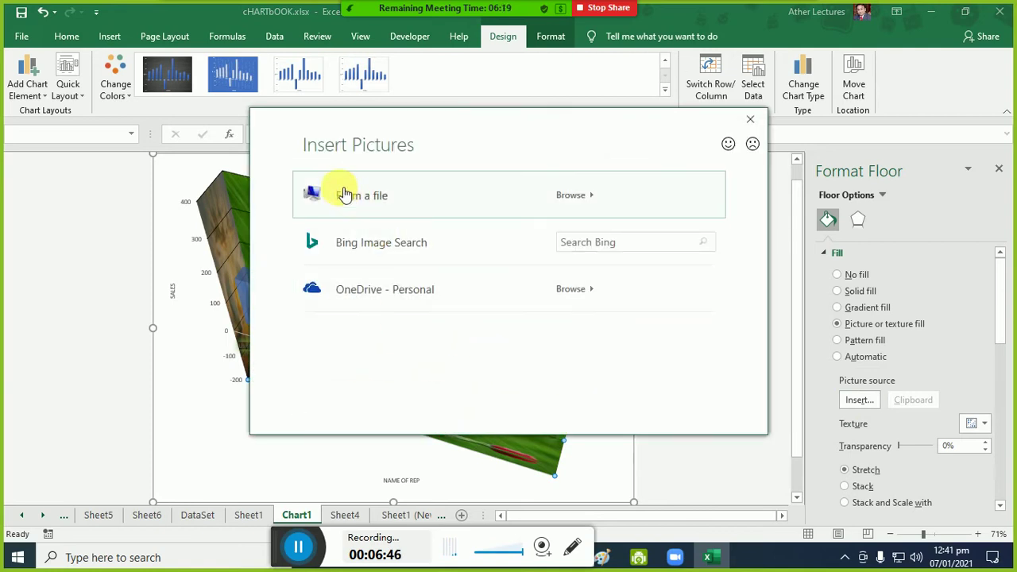
{"action": "left_click", "coordinate": [341, 196]}
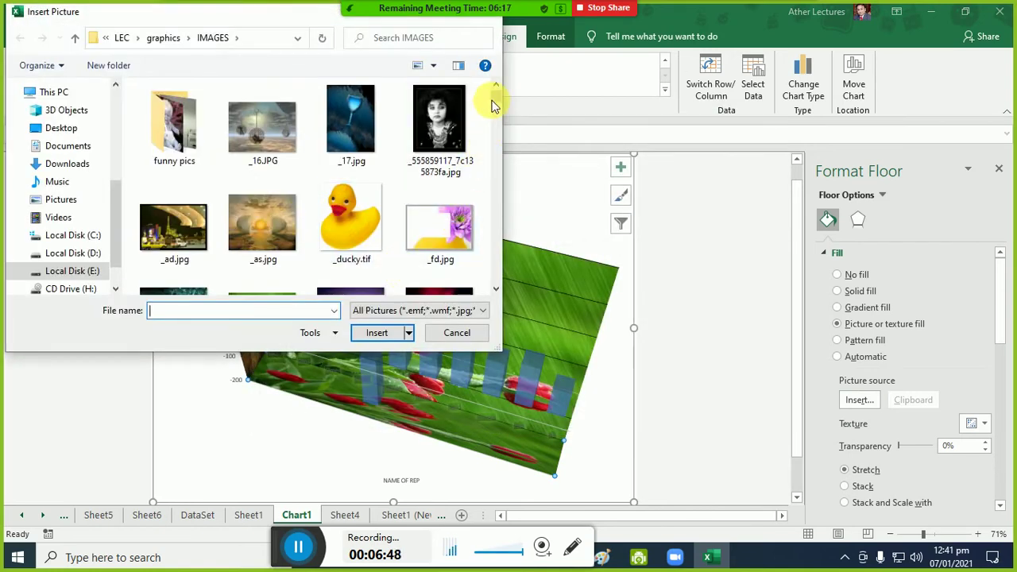
{"action": "left_click_drag", "start_coordinate": [496, 100], "coordinate": [497, 127]}
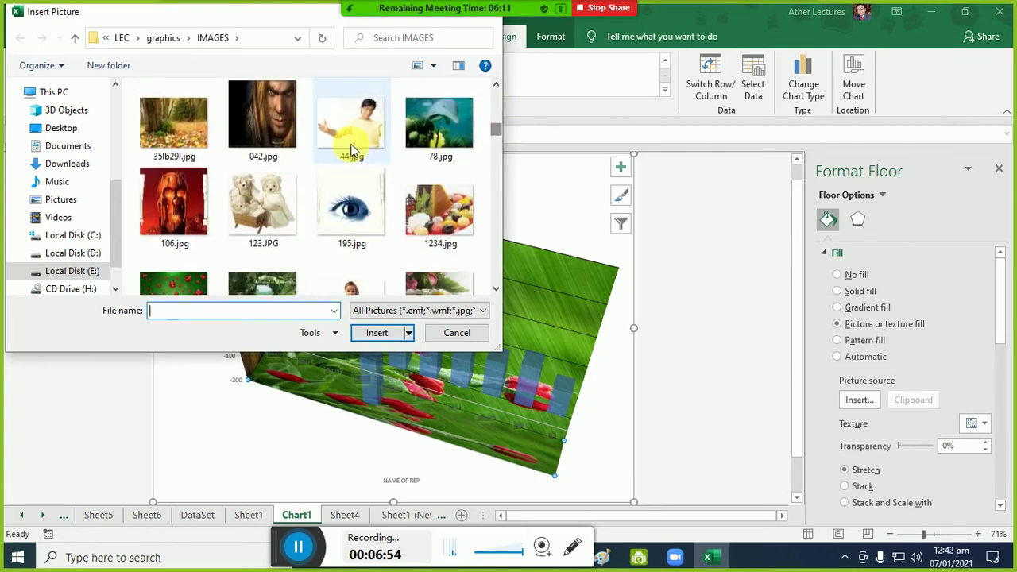
{"action": "left_click", "coordinate": [351, 123]}
{"action": "left_click", "coordinate": [388, 338]}
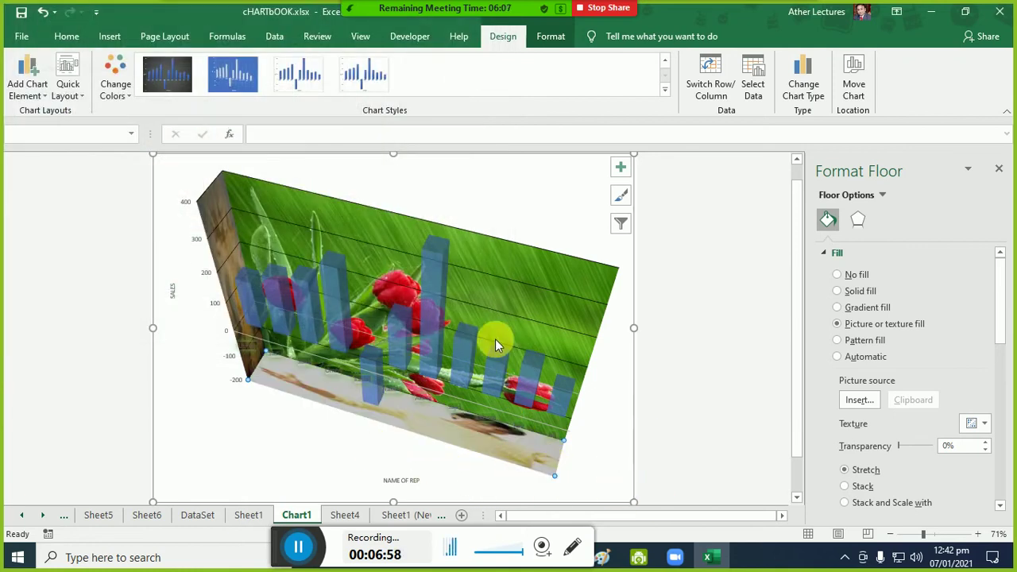
- Select the sales series and view the colour palettes without changing them
{"action": "left_click", "coordinate": [442, 280]}
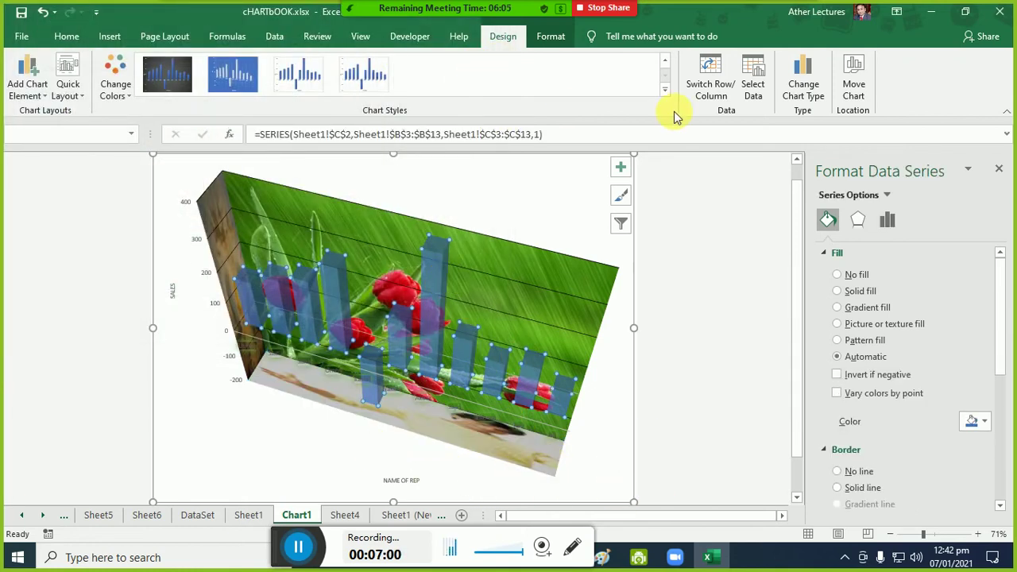
{"action": "left_click", "coordinate": [124, 97]}
{"action": "left_click", "coordinate": [157, 135]}
- Give the sales data series columns a solid yellow fill in Format Data Series
{"action": "right_click", "coordinate": [433, 286]}
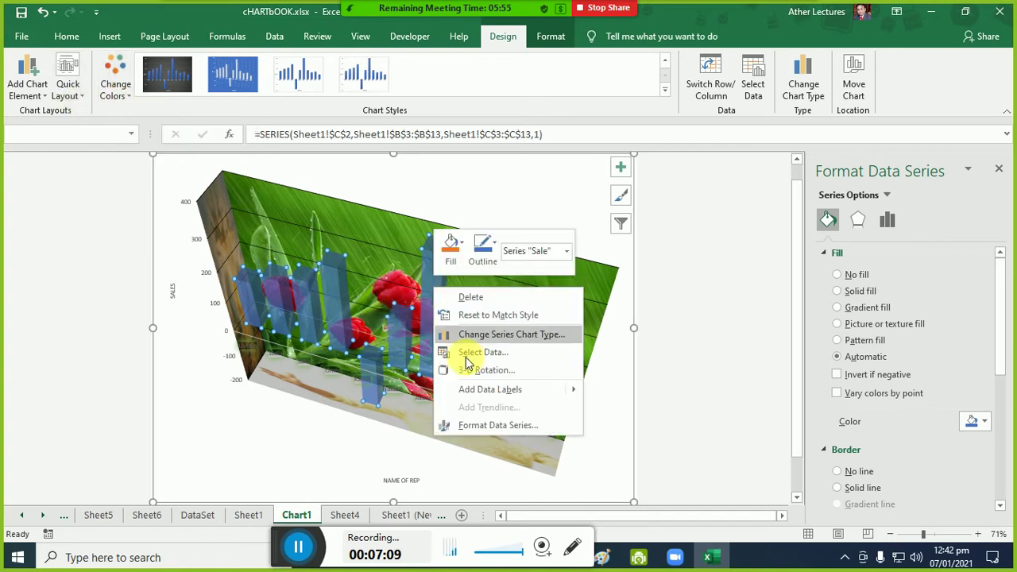
{"action": "left_click", "coordinate": [492, 425]}
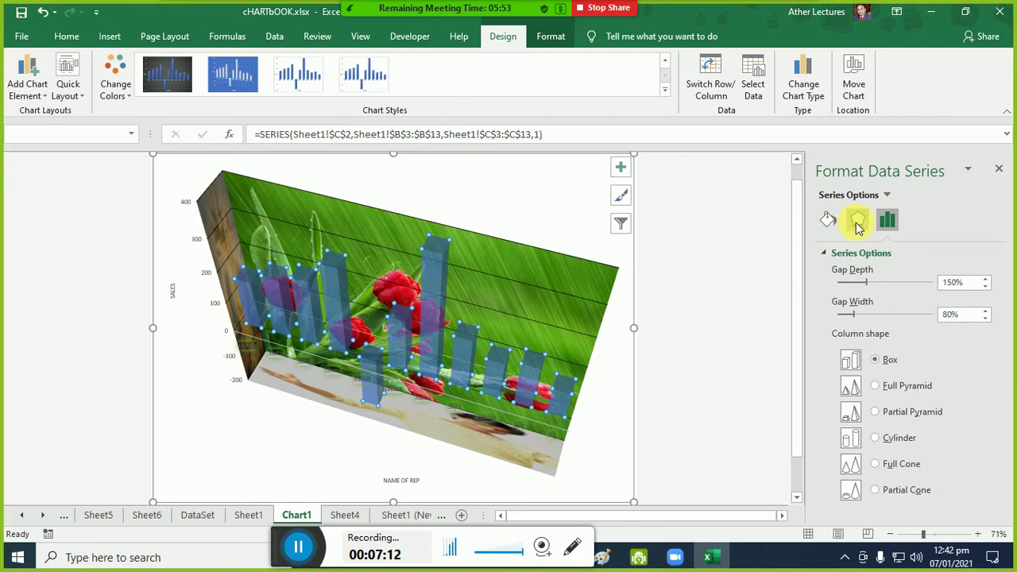
{"action": "left_click", "coordinate": [829, 222]}
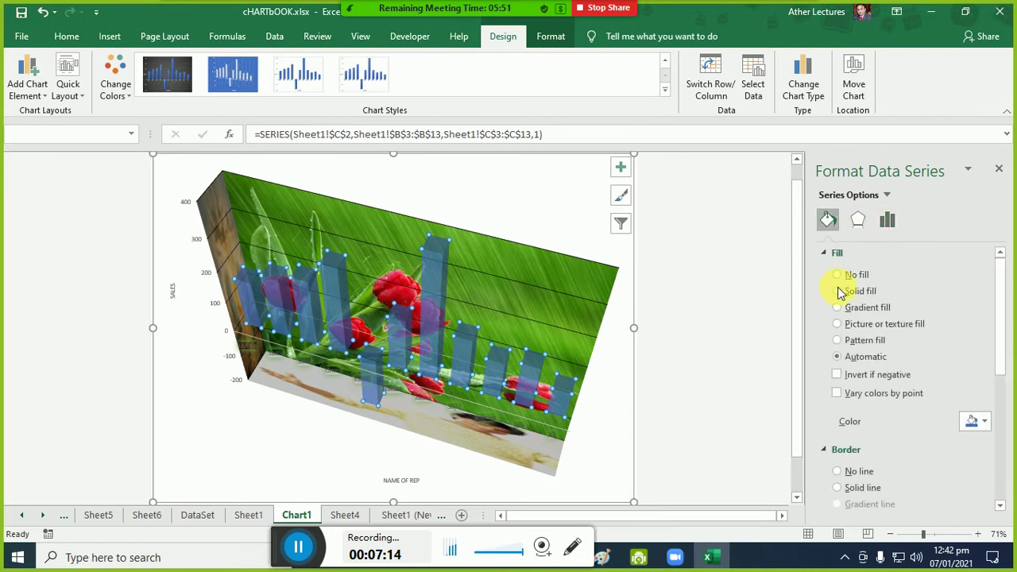
{"action": "left_click", "coordinate": [838, 291]}
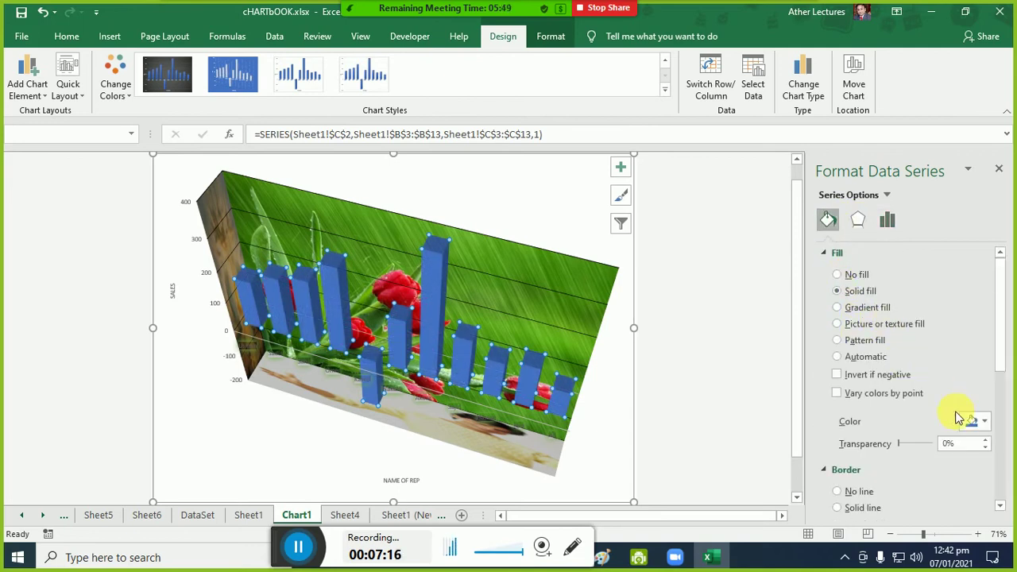
{"action": "left_click", "coordinate": [979, 422]}
{"action": "left_click", "coordinate": [934, 391]}
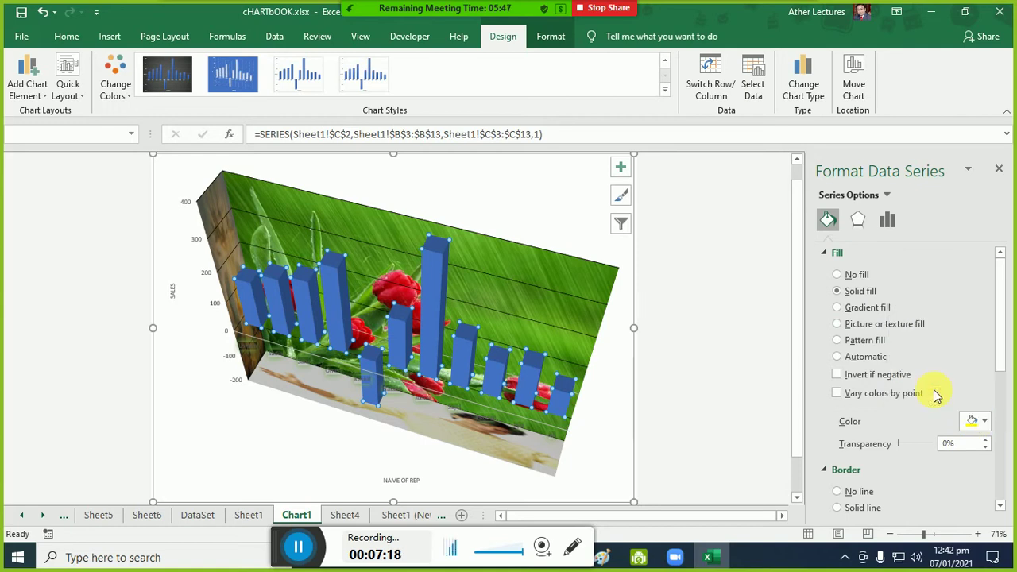
{"action": "left_click", "coordinate": [694, 392]}
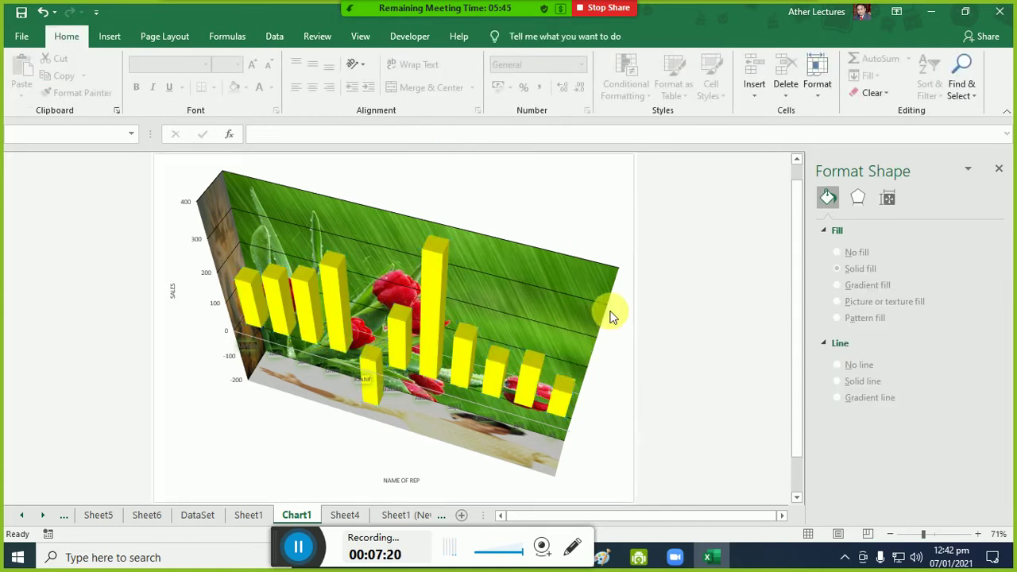
{"action": "left_click", "coordinate": [613, 229]}
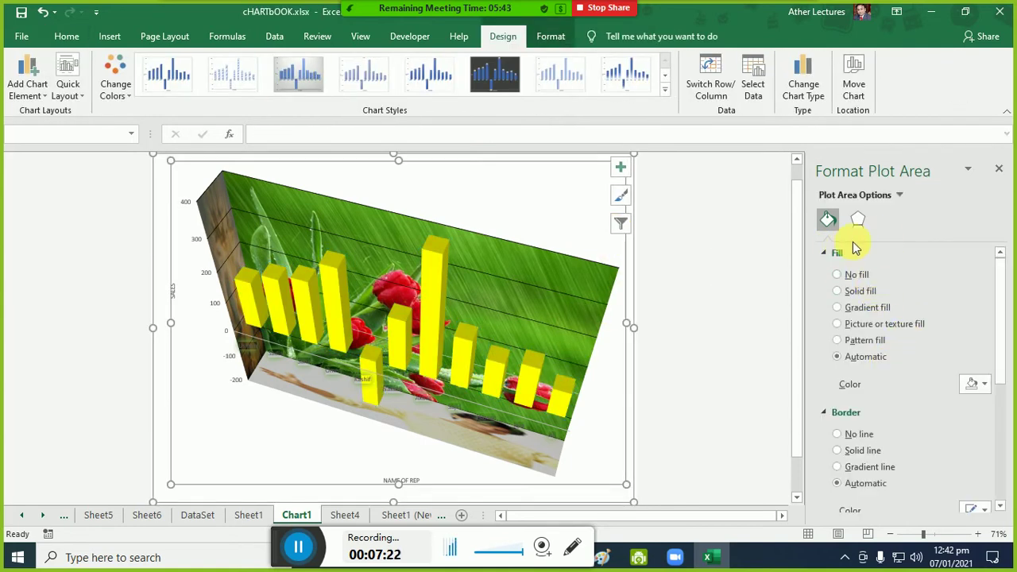
- Set the chart area's 3-D perspective to 10°
{"action": "left_click", "coordinate": [585, 158]}
{"action": "right_click", "coordinate": [589, 162]}
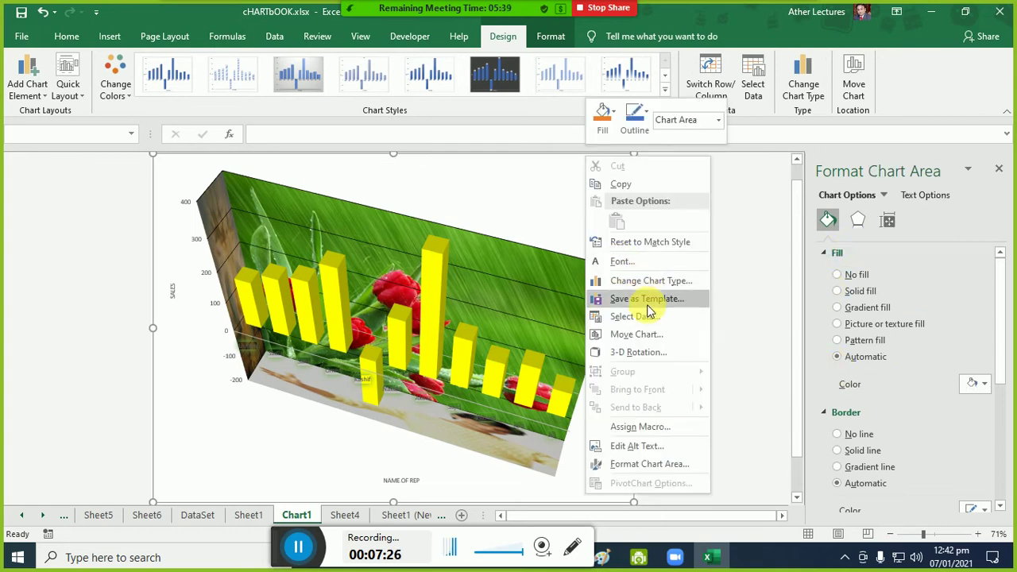
{"action": "left_click", "coordinate": [650, 352]}
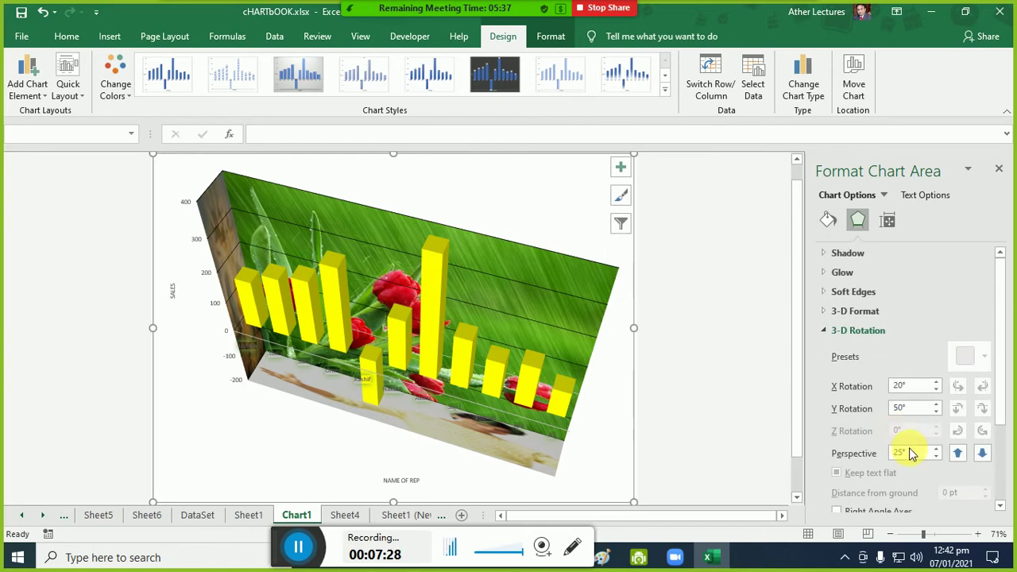
{"action": "left_click", "coordinate": [936, 458]}
{"action": "left_click", "coordinate": [937, 457]}
{"action": "left_click", "coordinate": [936, 458]}
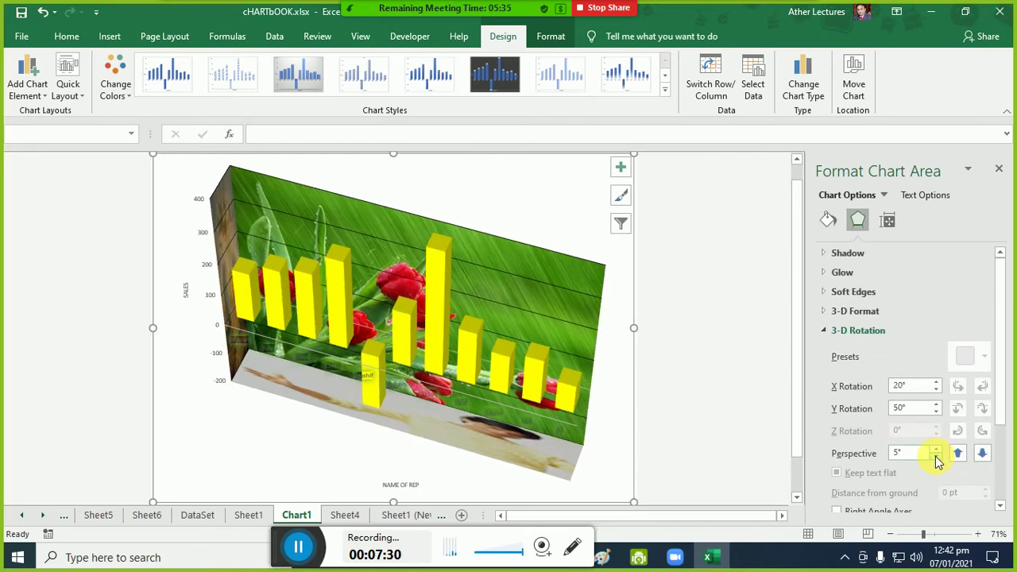
{"action": "left_click", "coordinate": [937, 458]}
{"action": "left_click", "coordinate": [937, 458]}
{"action": "left_click", "coordinate": [938, 449]}
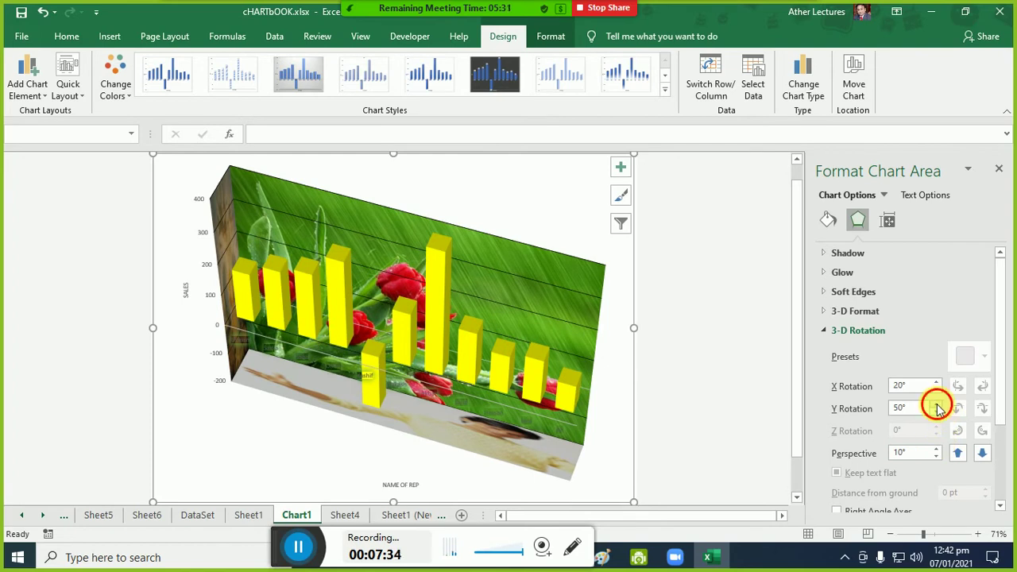
- Set Y rotation to 30° and lower the X rotation for a more frontal view
{"action": "left_click", "coordinate": [936, 404]}
{"action": "left_click", "coordinate": [936, 405]}
{"action": "left_click", "coordinate": [938, 413]}
{"action": "left_click", "coordinate": [938, 413]}
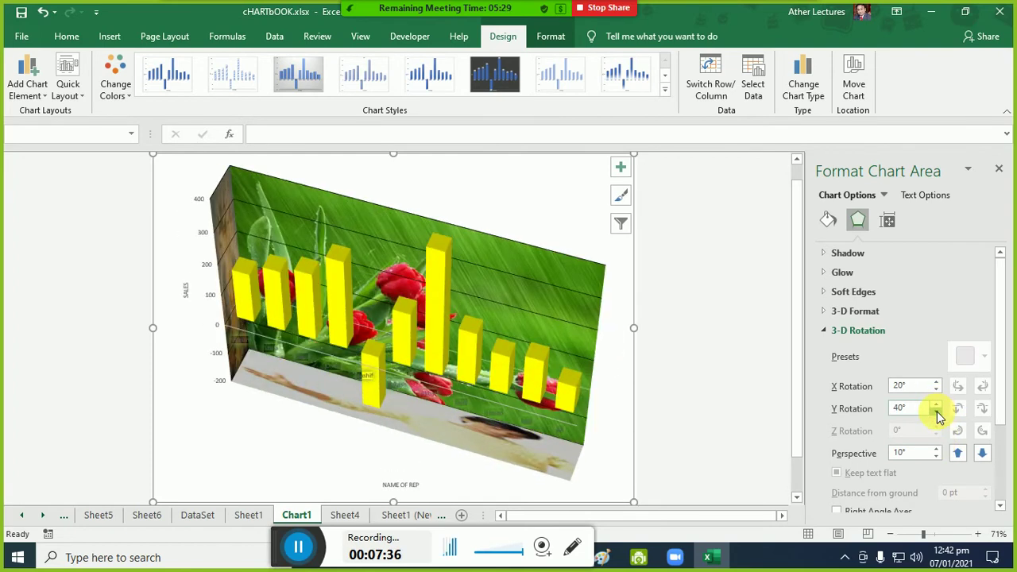
{"action": "left_click", "coordinate": [936, 413]}
{"action": "left_click", "coordinate": [935, 382]}
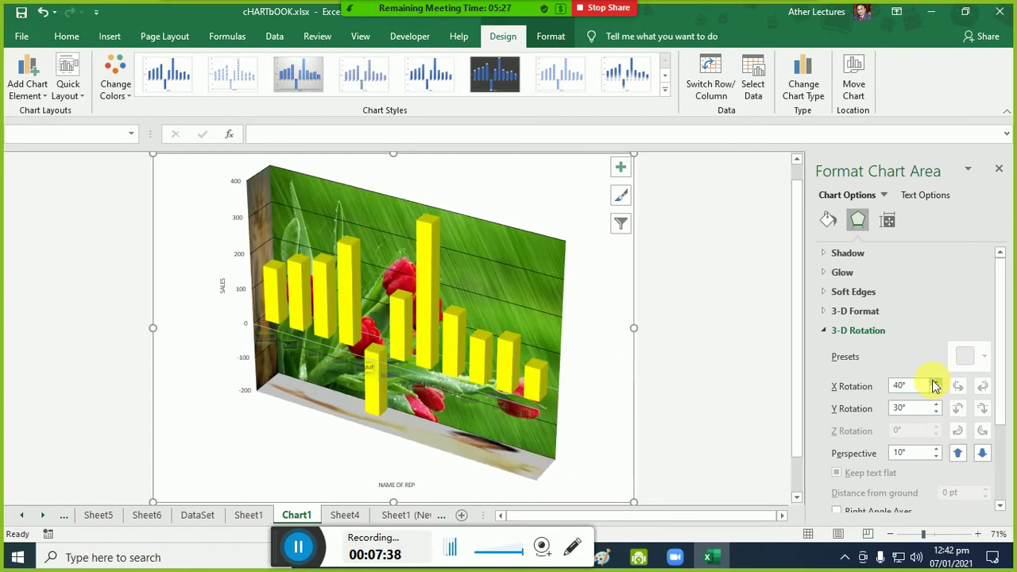
{"action": "left_click", "coordinate": [935, 383]}
{"action": "left_click", "coordinate": [938, 390]}
{"action": "left_click", "coordinate": [938, 391]}
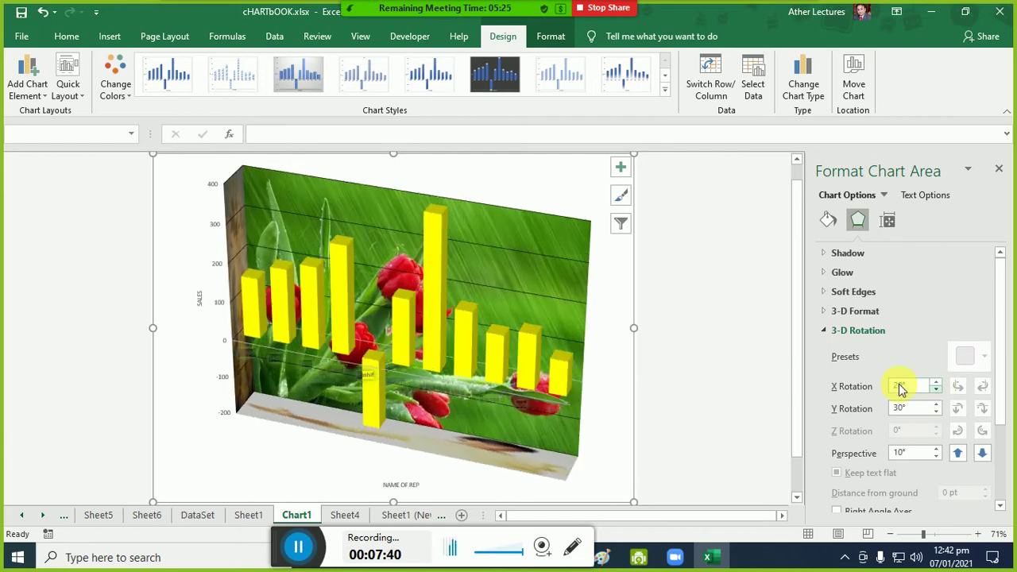
{"action": "left_click", "coordinate": [499, 374]}
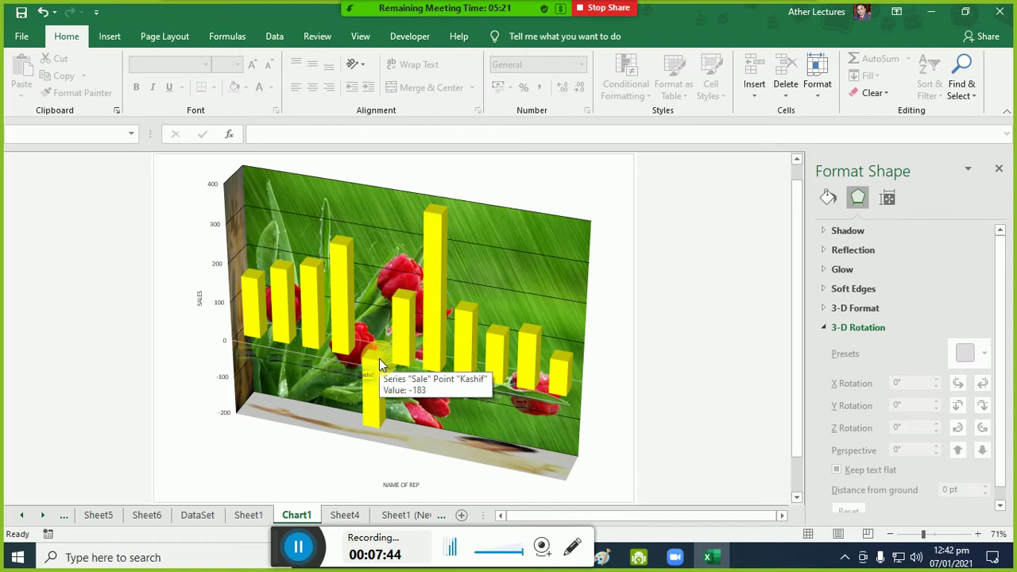
{"action": "left_click", "coordinate": [347, 515]}
- On the 'Sheet1 (New) with year' sheet, select the yearly sales chart's chart area
{"action": "left_click", "coordinate": [401, 518]}
{"action": "left_click", "coordinate": [475, 451]}
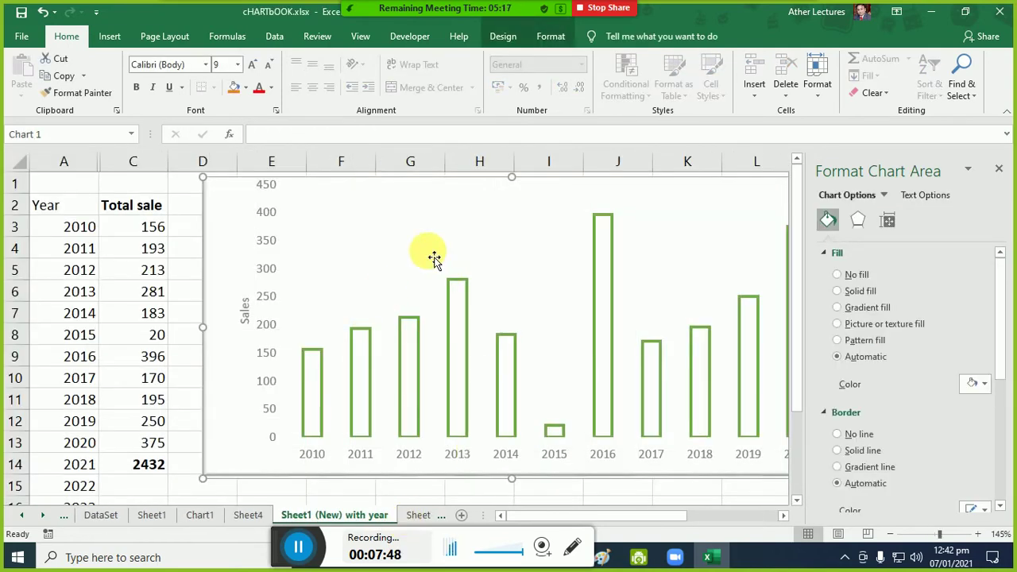
{"action": "right_click", "coordinate": [407, 194]}
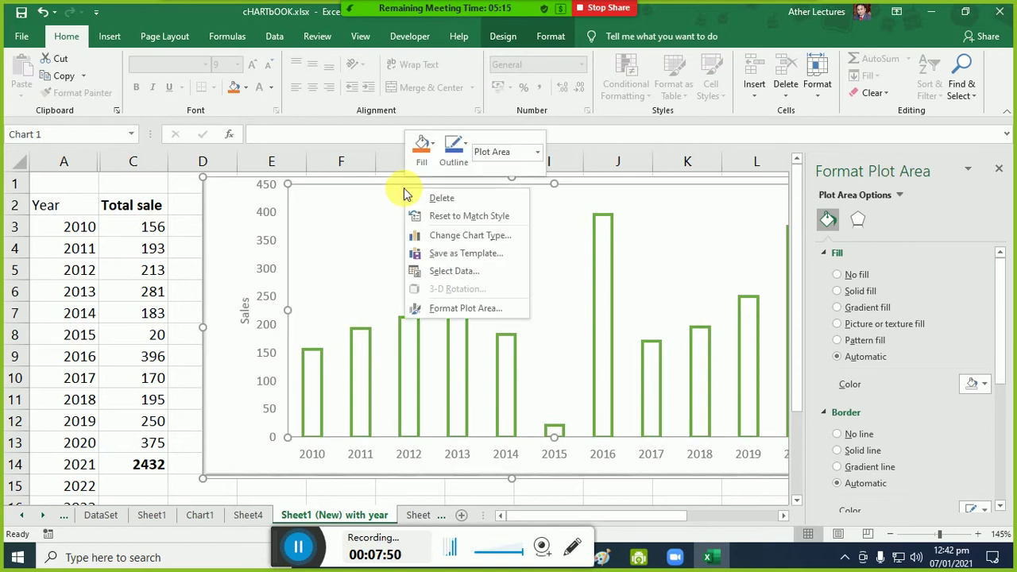
{"action": "left_click", "coordinate": [218, 182]}
{"action": "right_click", "coordinate": [216, 182]}
{"action": "left_click", "coordinate": [217, 182]}
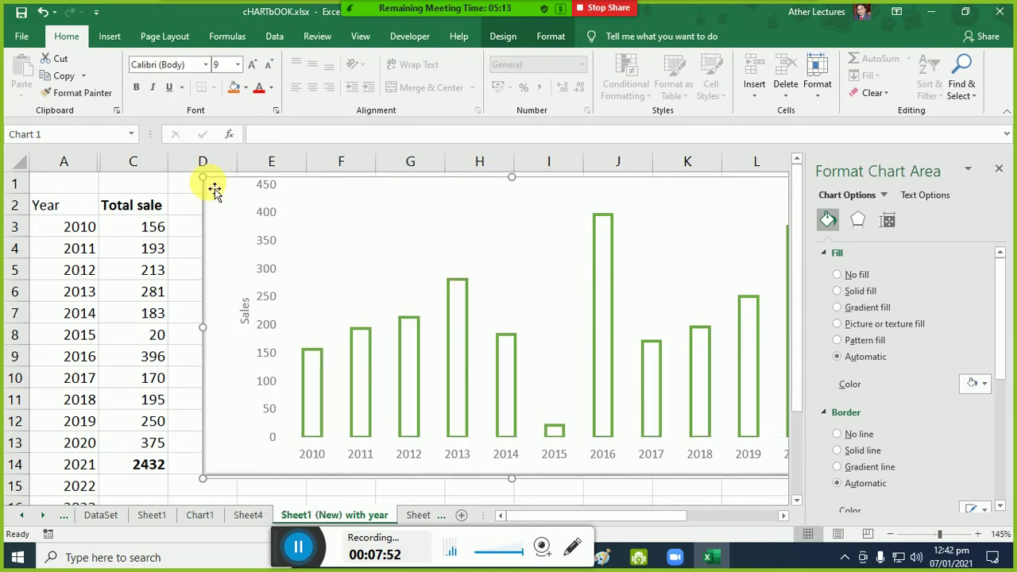
{"action": "left_click", "coordinate": [547, 40]}
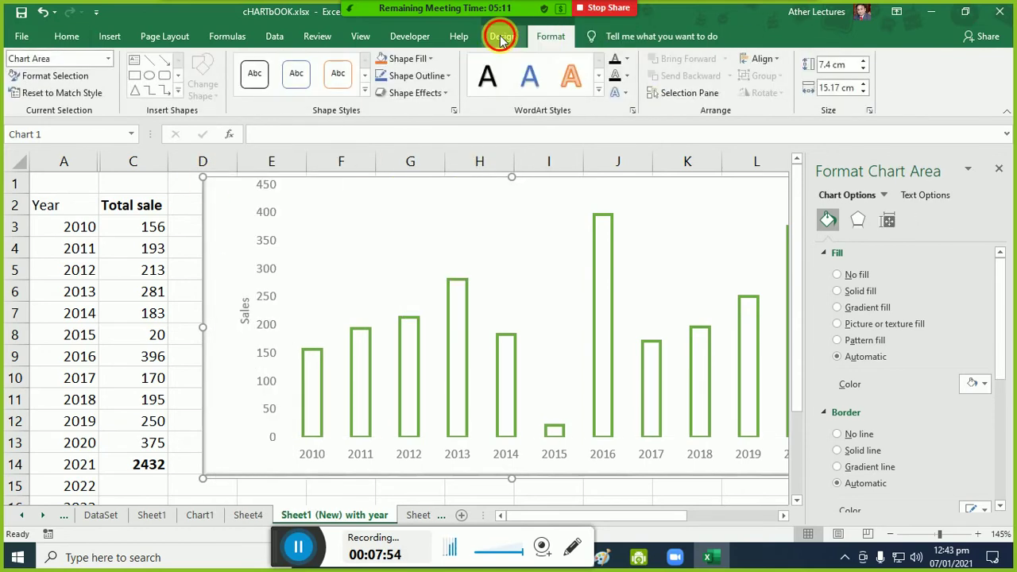
{"action": "left_click", "coordinate": [503, 36]}
- Preview area, scatter, stock, surface and Sunburst types, then cancel to keep the column chart
{"action": "left_click", "coordinate": [802, 83]}
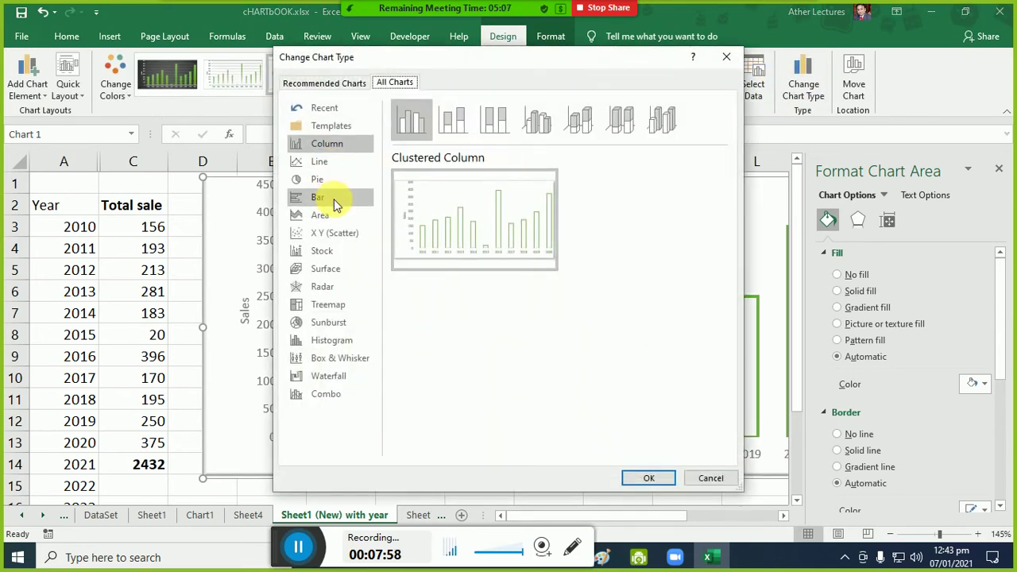
{"action": "left_click", "coordinate": [339, 216]}
{"action": "mouse_move", "coordinate": [412, 117]}
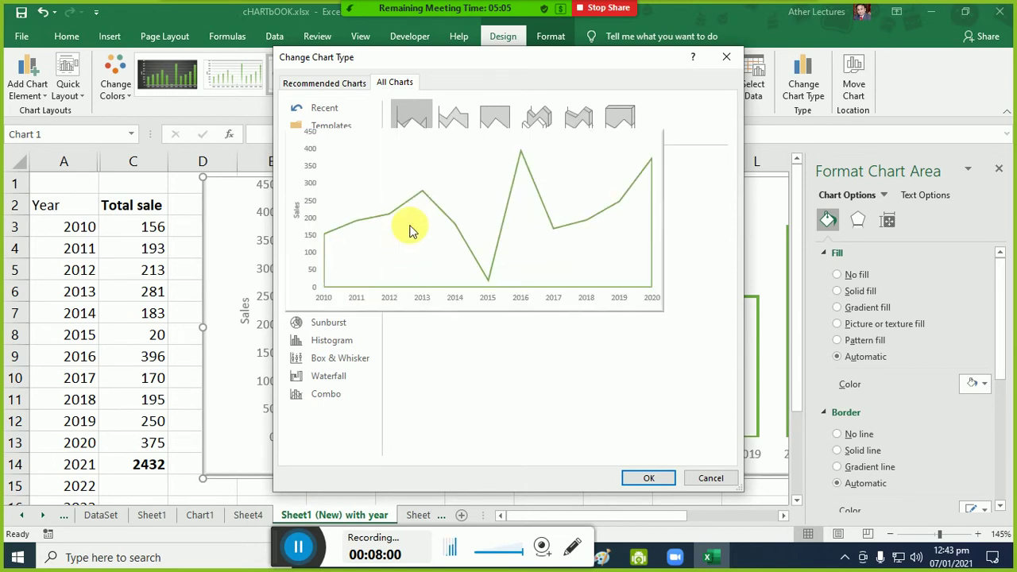
{"action": "left_click", "coordinate": [453, 119]}
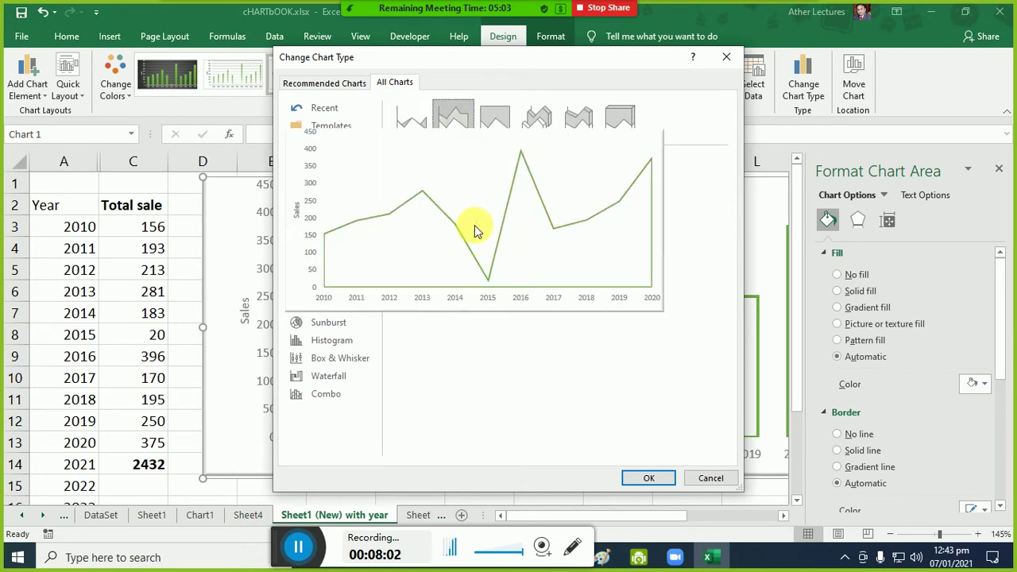
{"action": "left_click", "coordinate": [326, 145]}
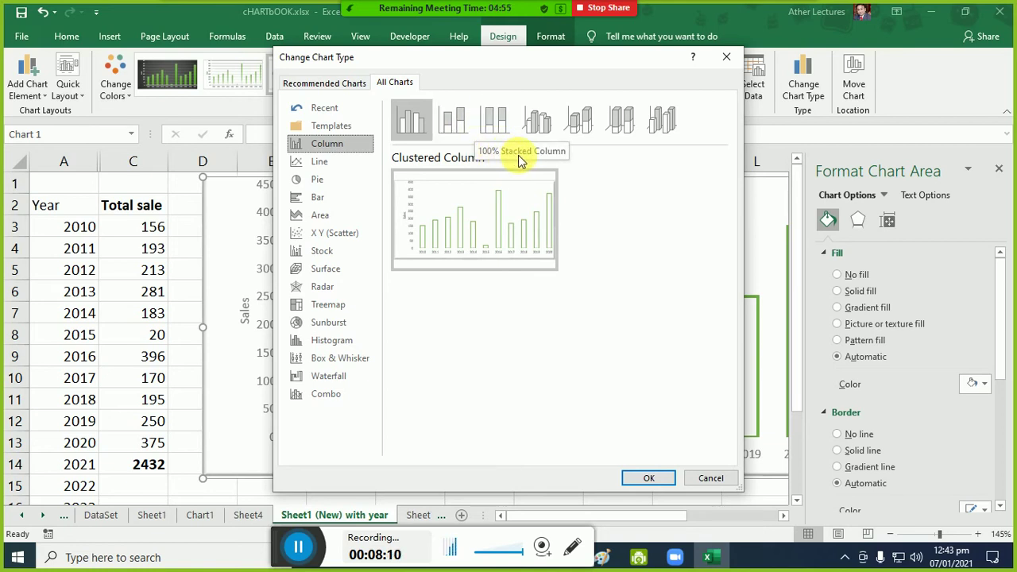
{"action": "left_click", "coordinate": [333, 232]}
{"action": "mouse_move", "coordinate": [474, 220]}
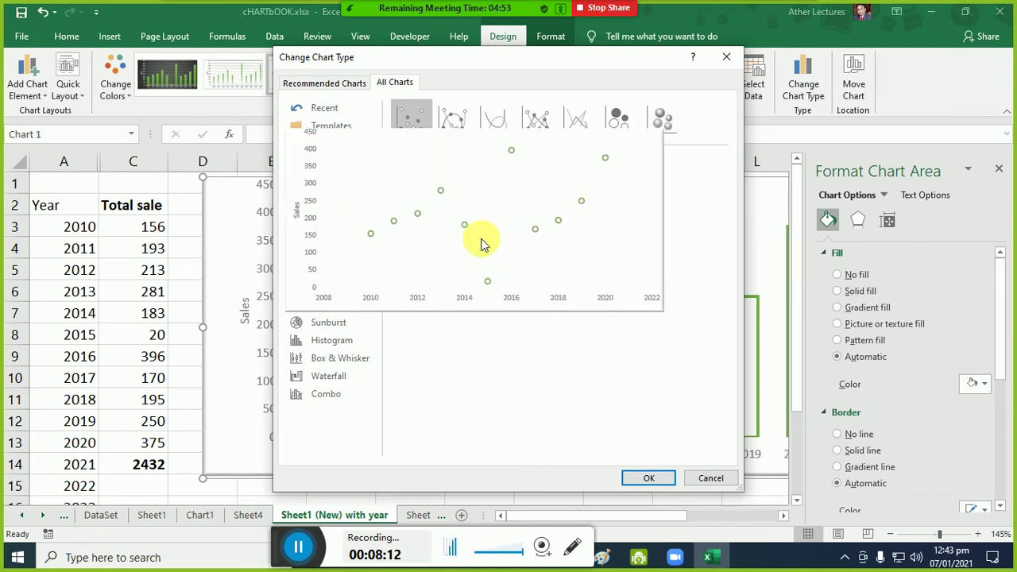
{"action": "left_click", "coordinate": [323, 253]}
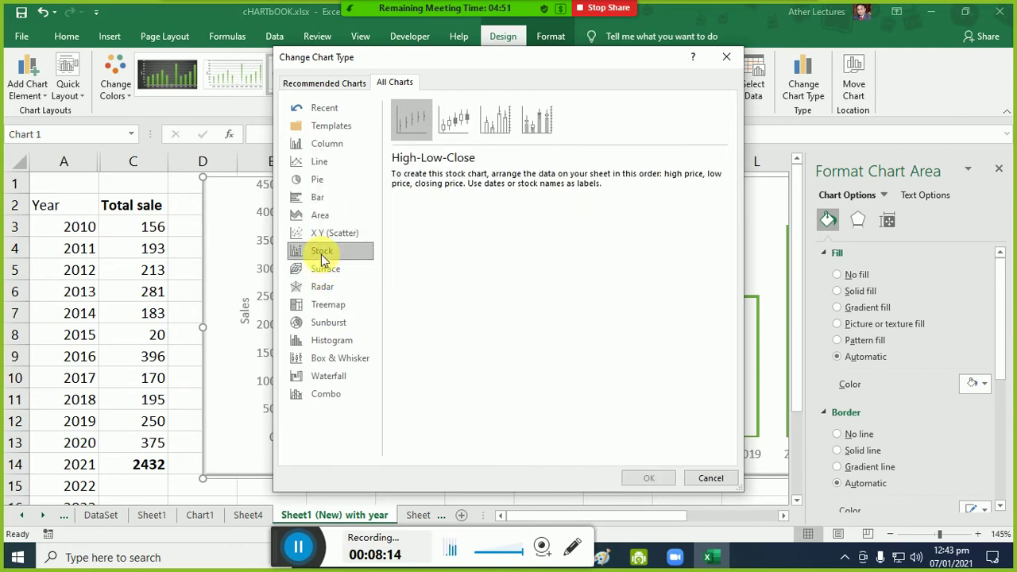
{"action": "left_click", "coordinate": [538, 119]}
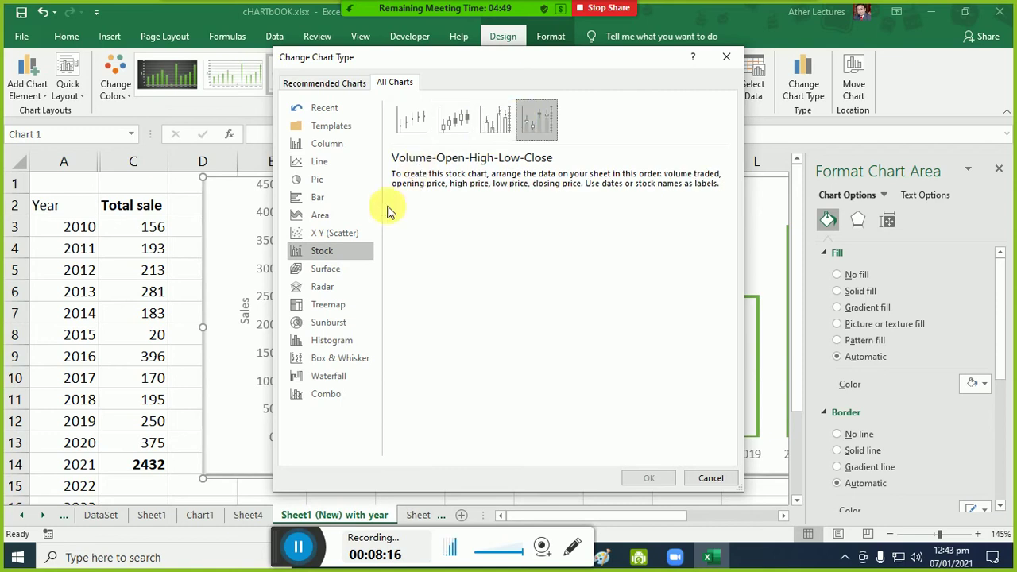
{"action": "left_click", "coordinate": [343, 269]}
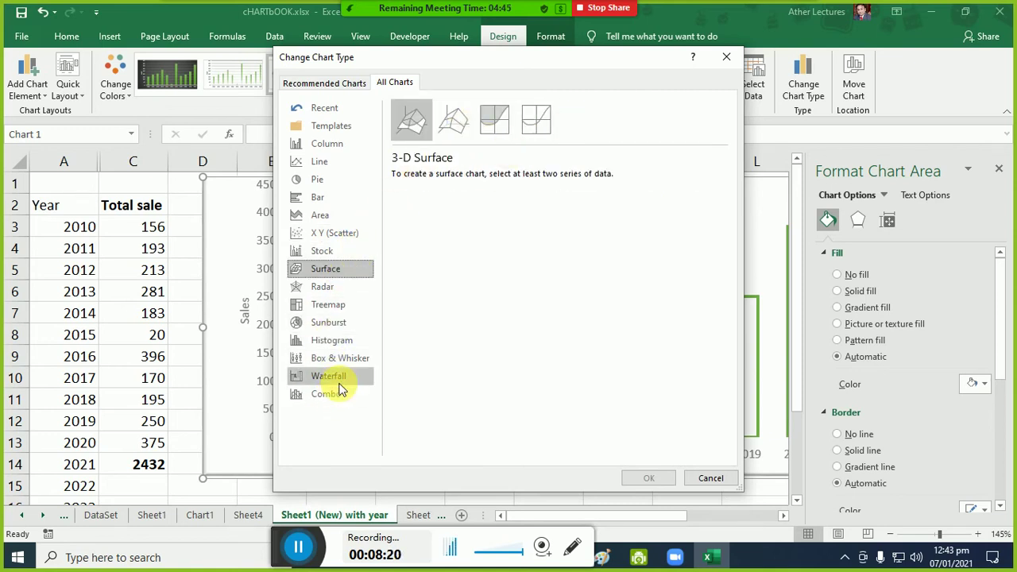
{"action": "left_click", "coordinate": [340, 333]}
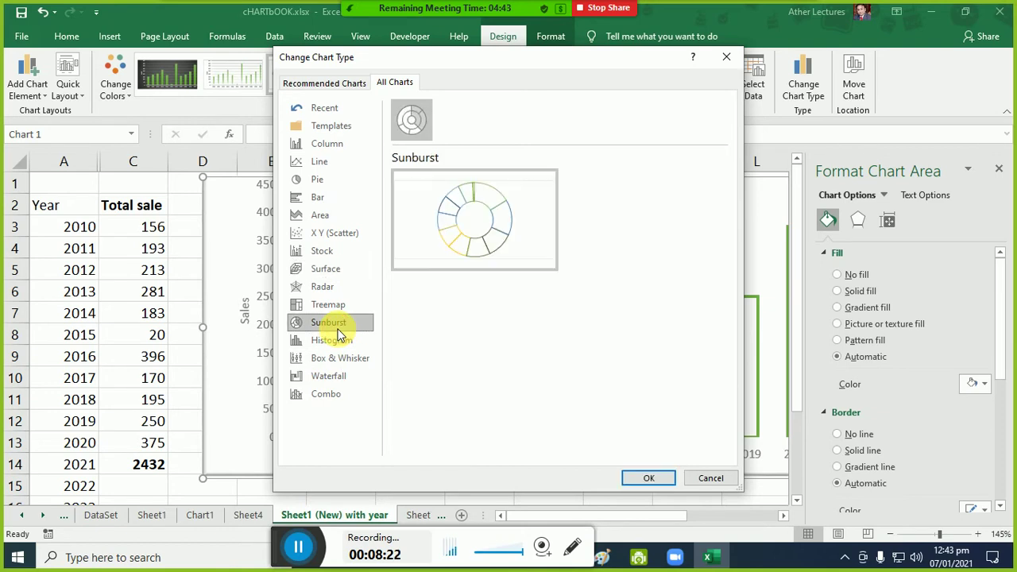
{"action": "left_click", "coordinate": [703, 478]}
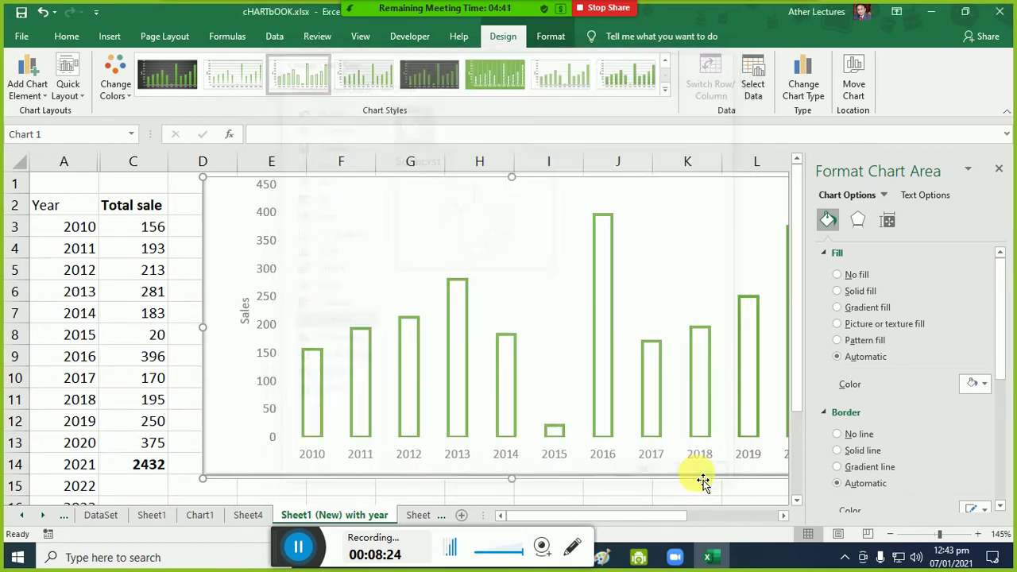
- On Sheet7, drag the exploded Hassan and Extra slices back into the Score pie
{"action": "left_click", "coordinate": [419, 518]}
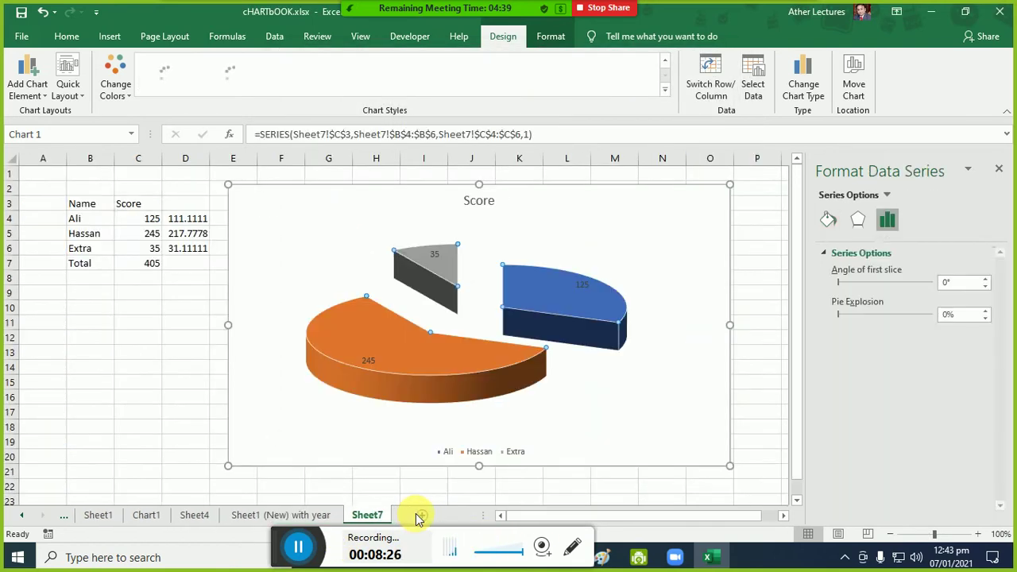
{"action": "left_click", "coordinate": [583, 284]}
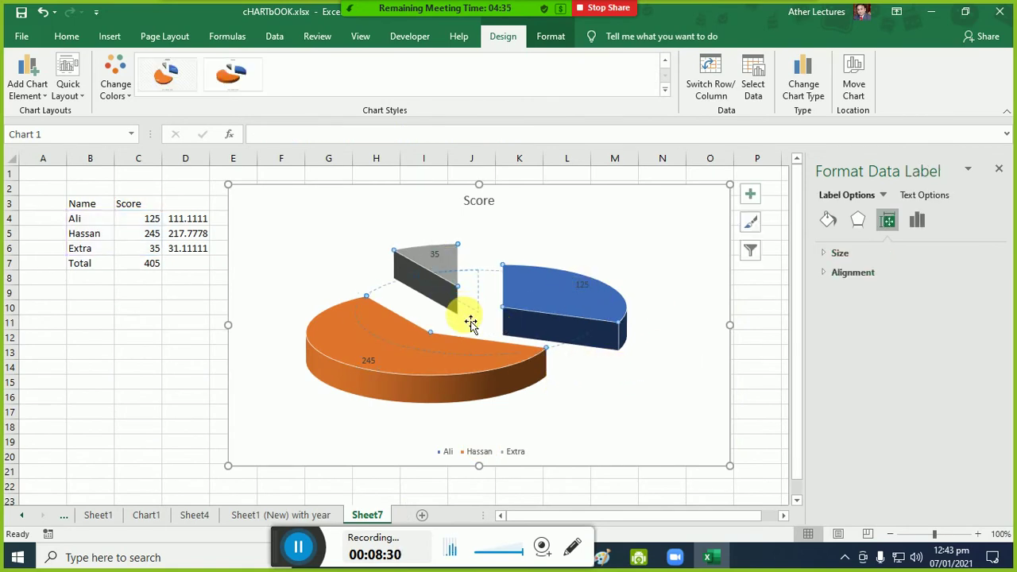
{"action": "left_click_drag", "start_coordinate": [563, 300], "coordinate": [492, 330]}
{"action": "left_click", "coordinate": [492, 330]}
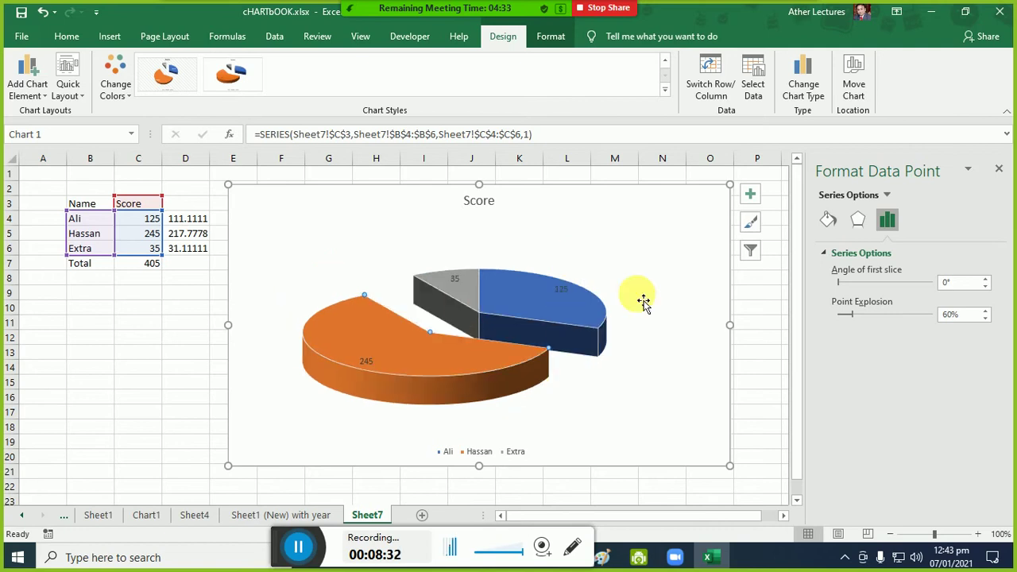
{"action": "left_click", "coordinate": [467, 302]}
{"action": "left_click_drag", "start_coordinate": [469, 303], "coordinate": [475, 322]}
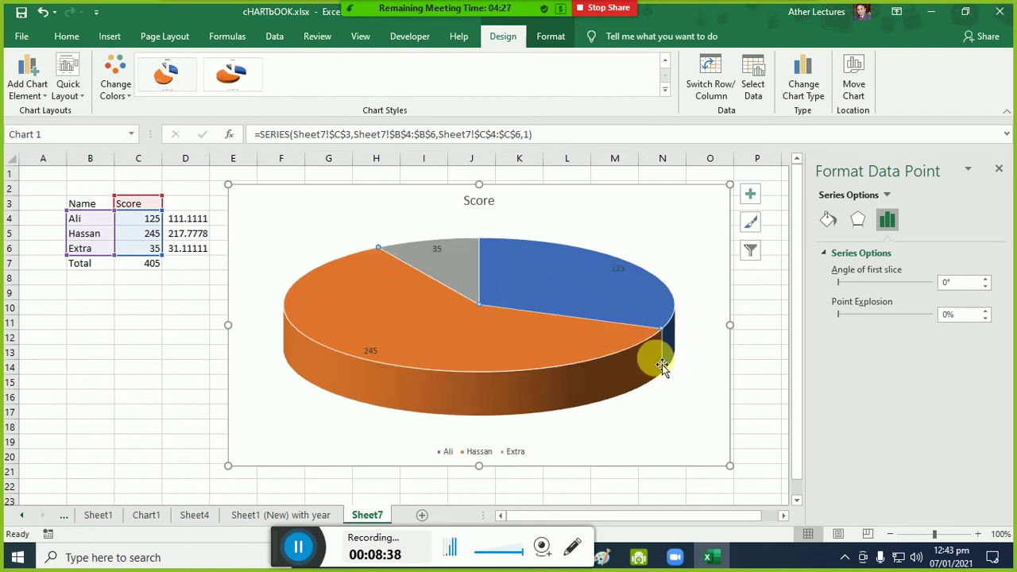
{"action": "left_click", "coordinate": [609, 218]}
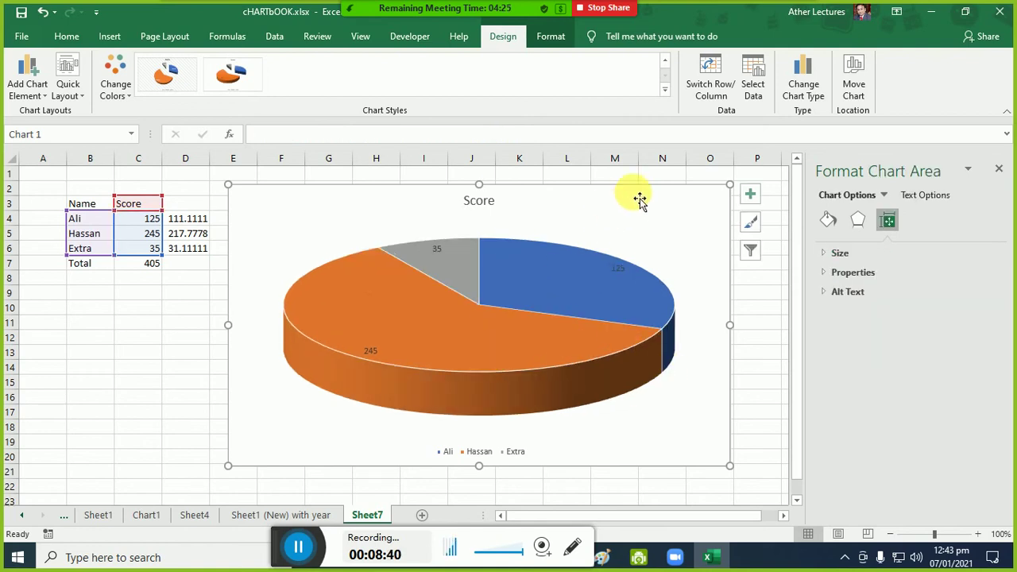
- Change the Score chart to a Bar of Pie chart
{"action": "right_click", "coordinate": [644, 204]}
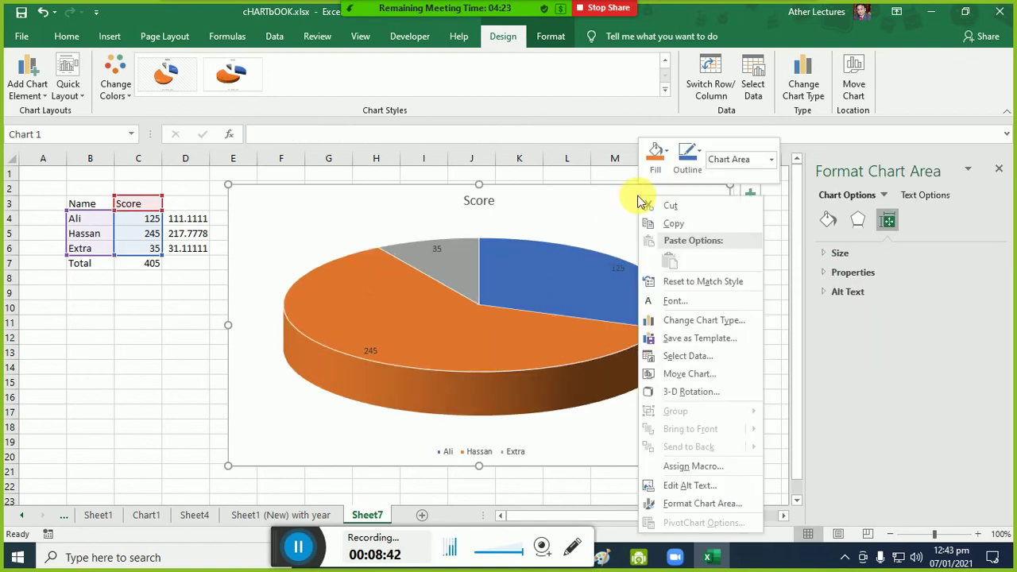
{"action": "left_click", "coordinate": [813, 92]}
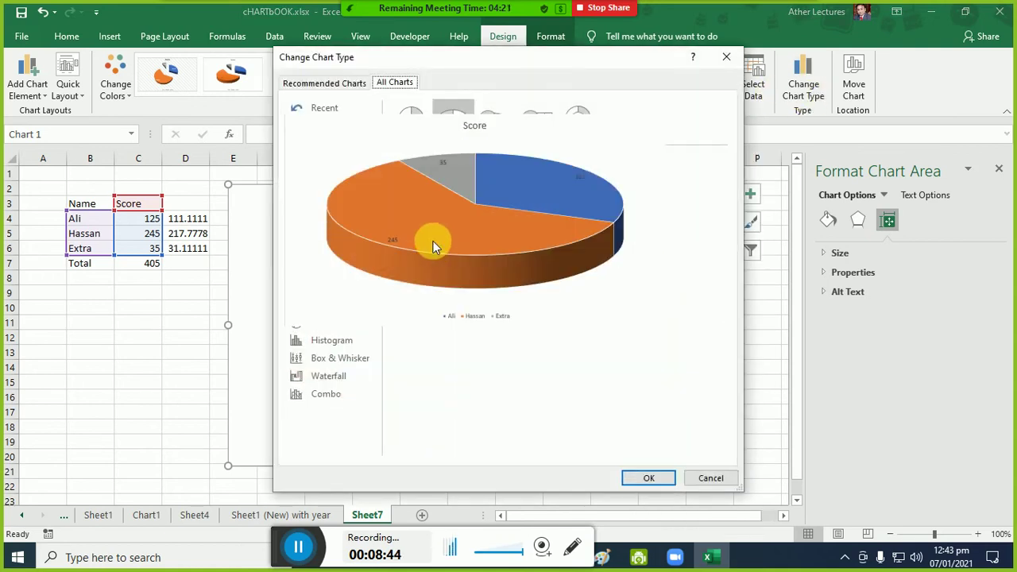
{"action": "left_click", "coordinate": [494, 131]}
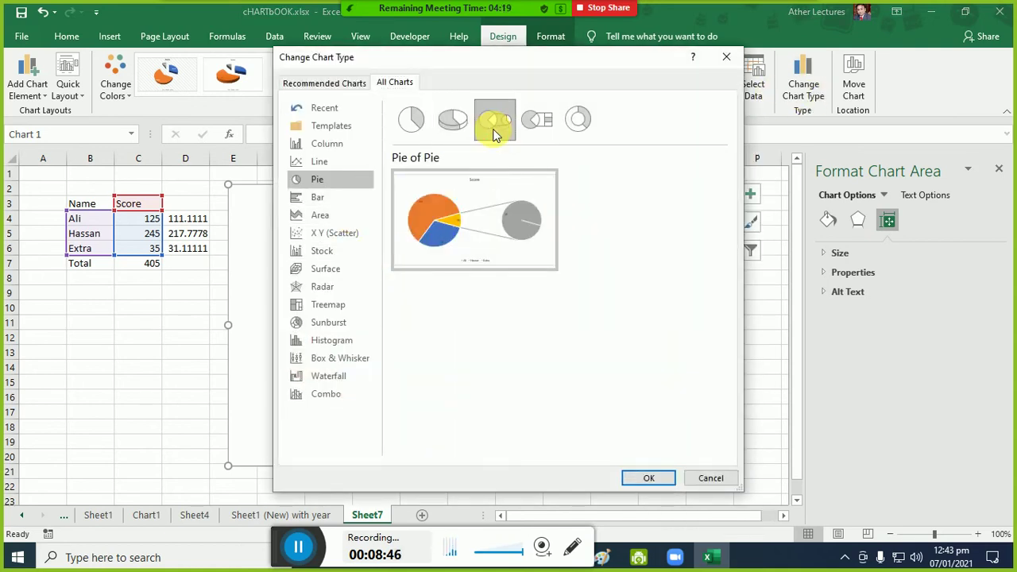
{"action": "left_click", "coordinate": [526, 113]}
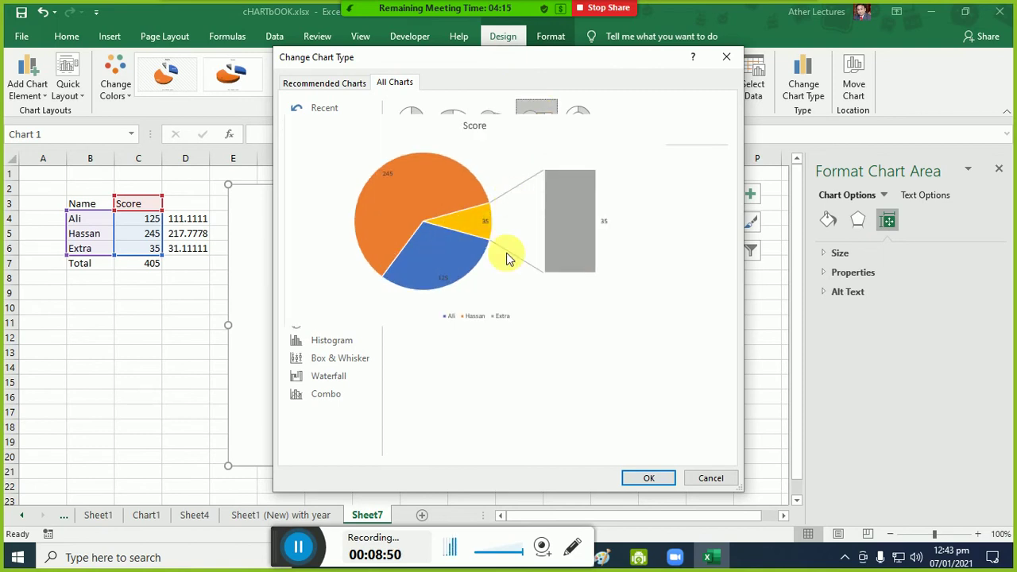
{"action": "left_click", "coordinate": [649, 478]}
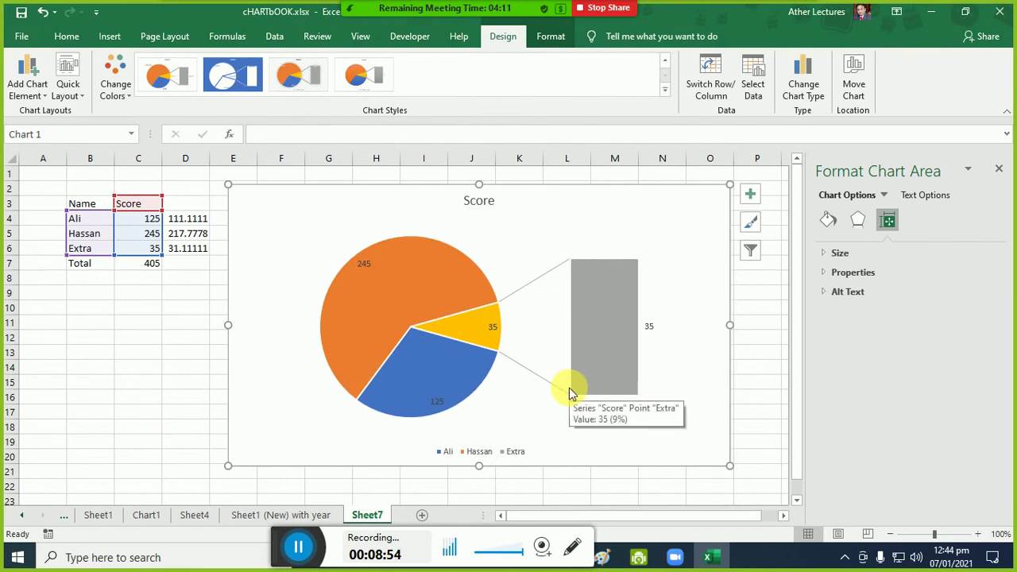
{"action": "left_click", "coordinate": [451, 386]}
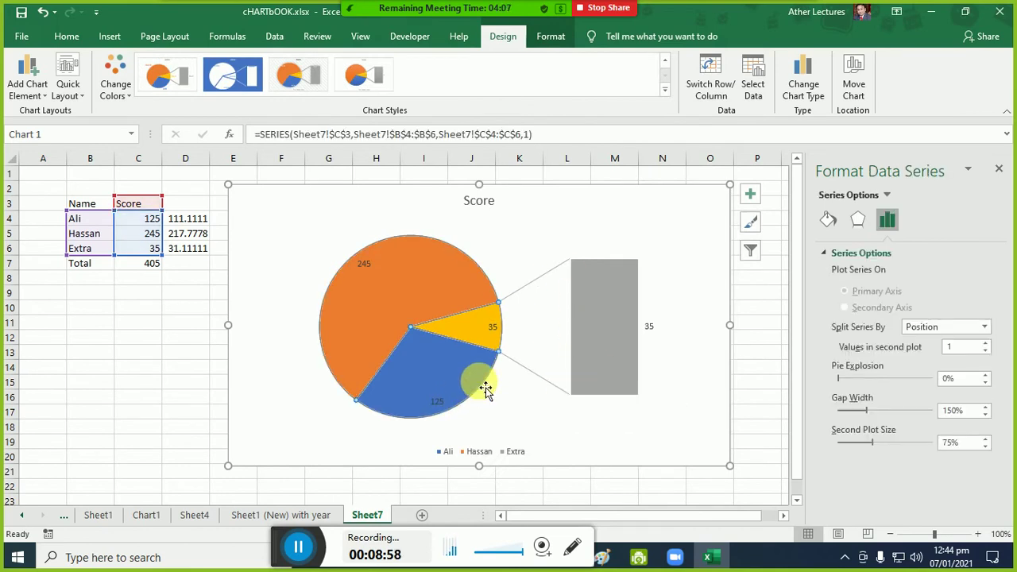
- Change the Score chart to a flat 2-D pie
{"action": "left_click", "coordinate": [802, 79]}
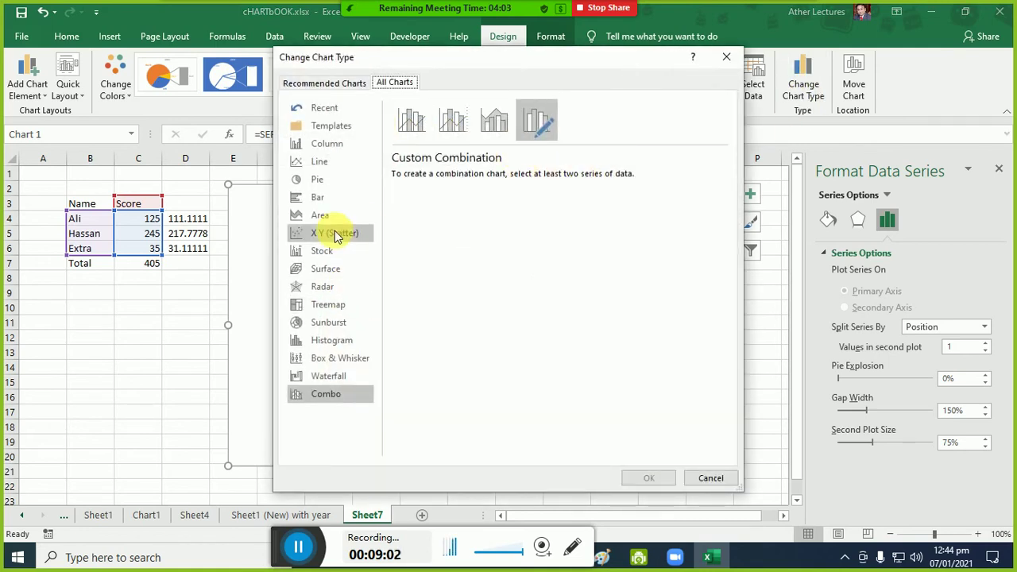
{"action": "left_click", "coordinate": [318, 181]}
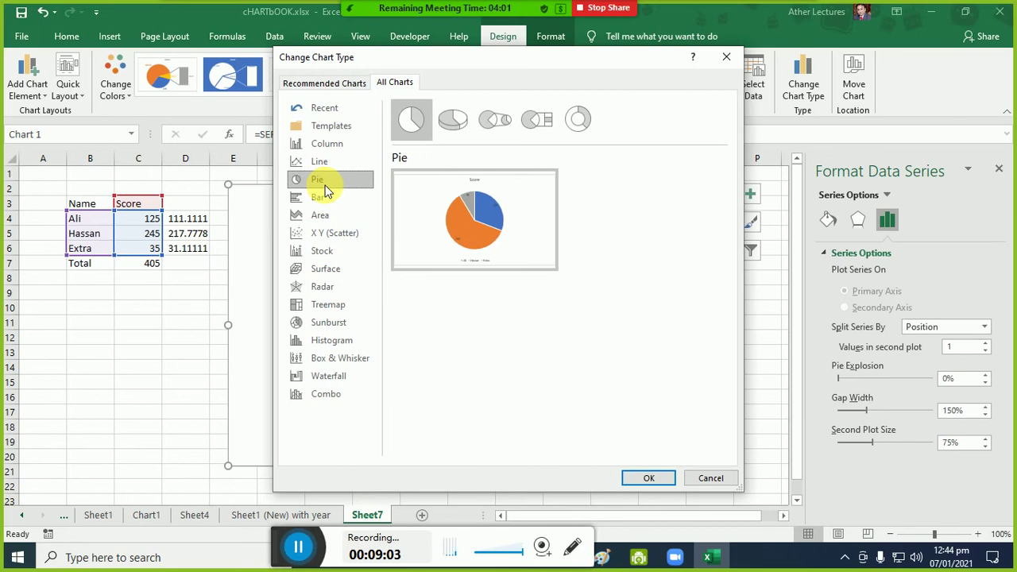
{"action": "left_click", "coordinate": [454, 141]}
{"action": "left_click", "coordinate": [407, 127]}
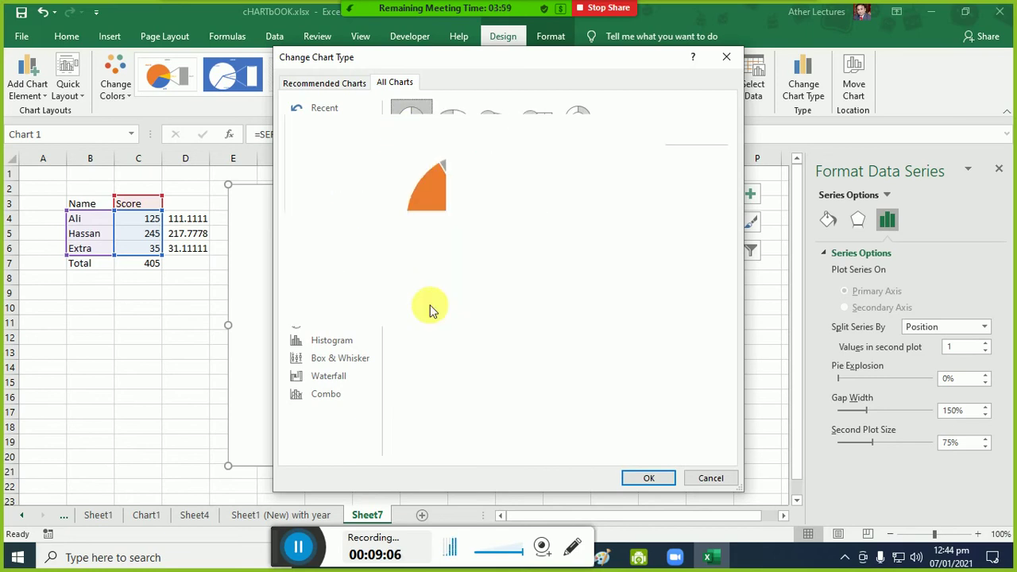
{"action": "left_click", "coordinate": [648, 478]}
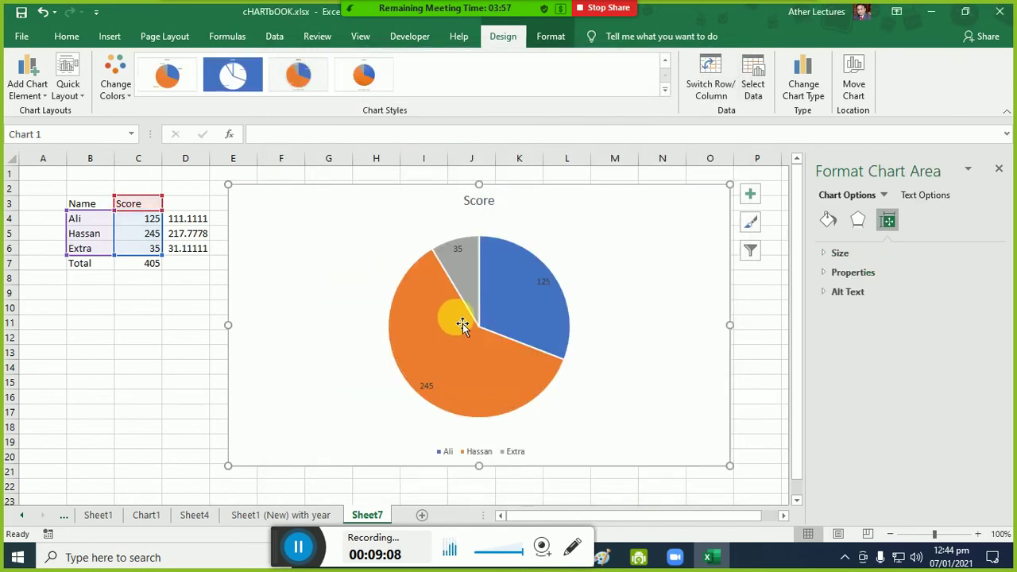
- Change the Score chart to the Sunburst type
{"action": "left_click", "coordinate": [803, 84]}
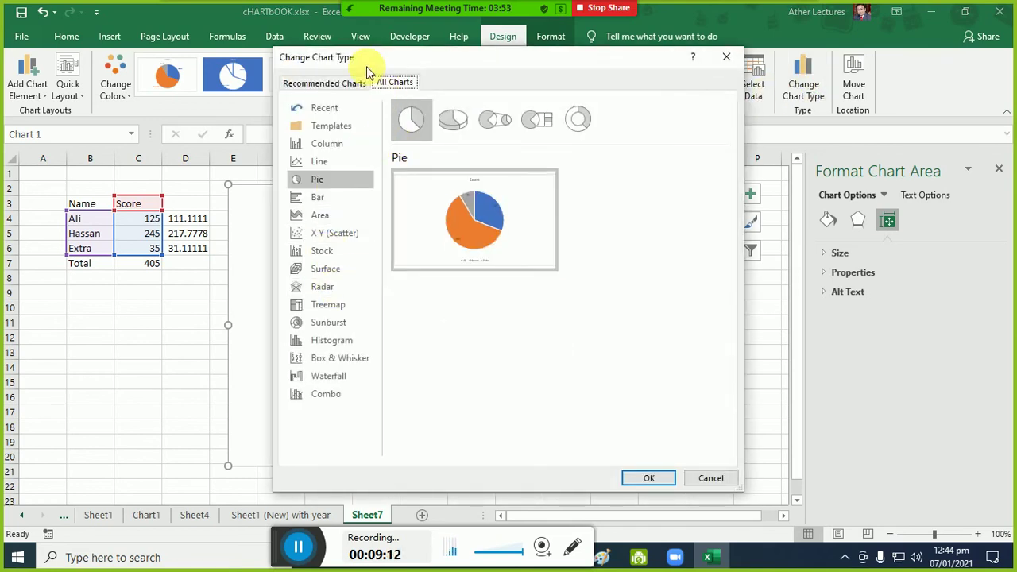
{"action": "left_click_drag", "start_coordinate": [366, 57], "coordinate": [668, 74]}
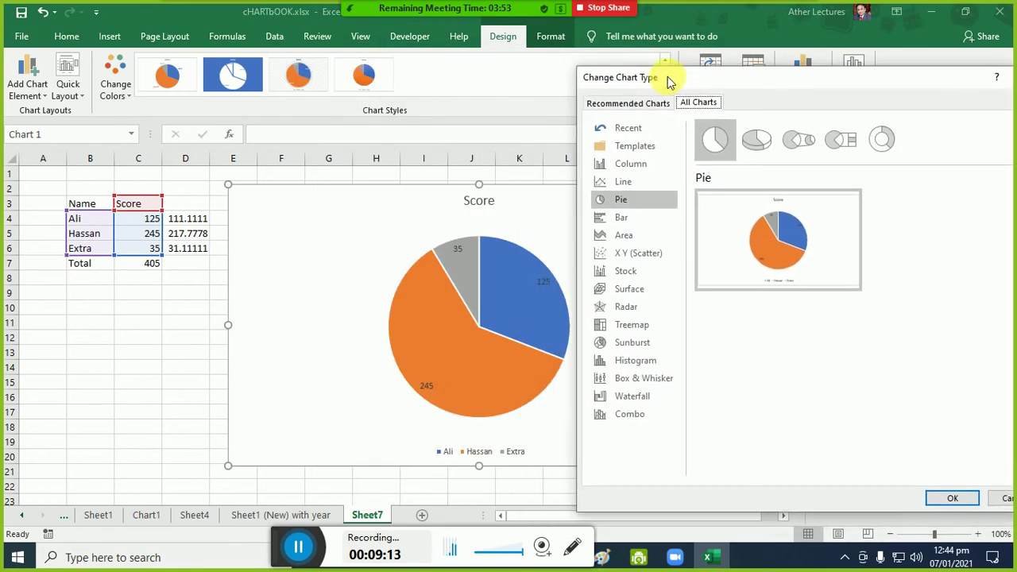
{"action": "left_click", "coordinate": [624, 343]}
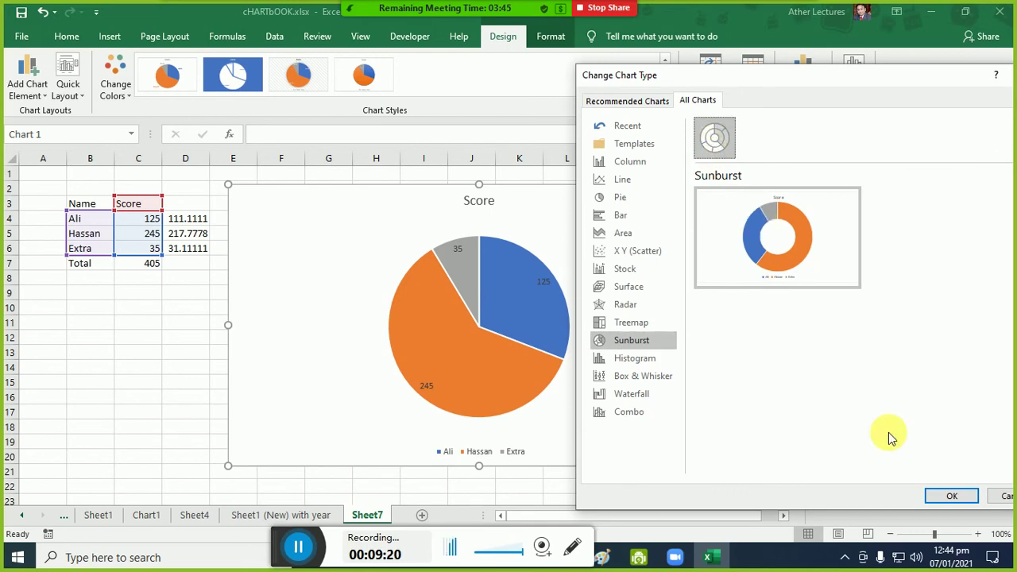
{"action": "left_click", "coordinate": [952, 497]}
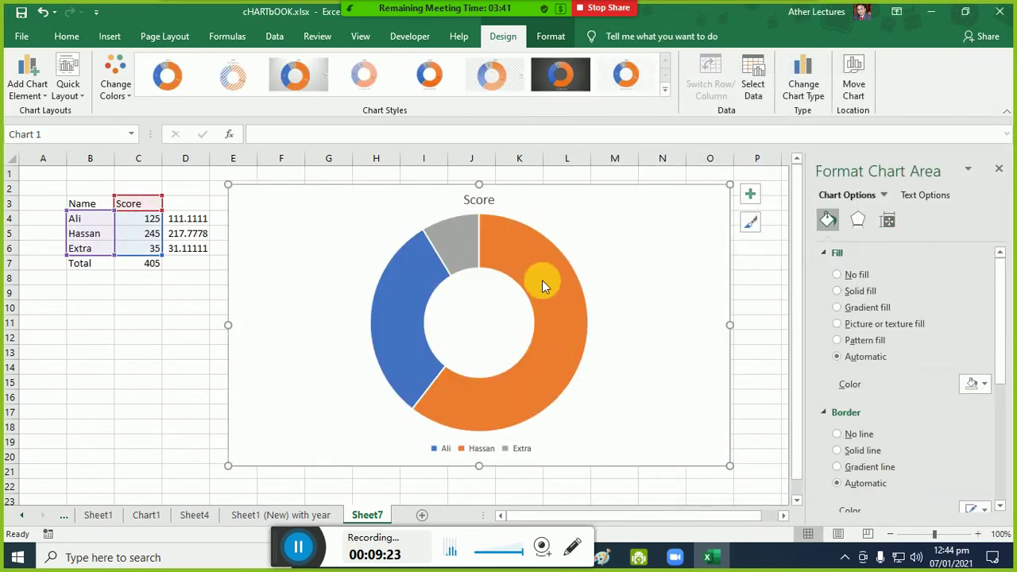
- Give the Score doughnut a new style, enlarge it, and apply the yellow monochrome palette
{"action": "left_click", "coordinate": [374, 88]}
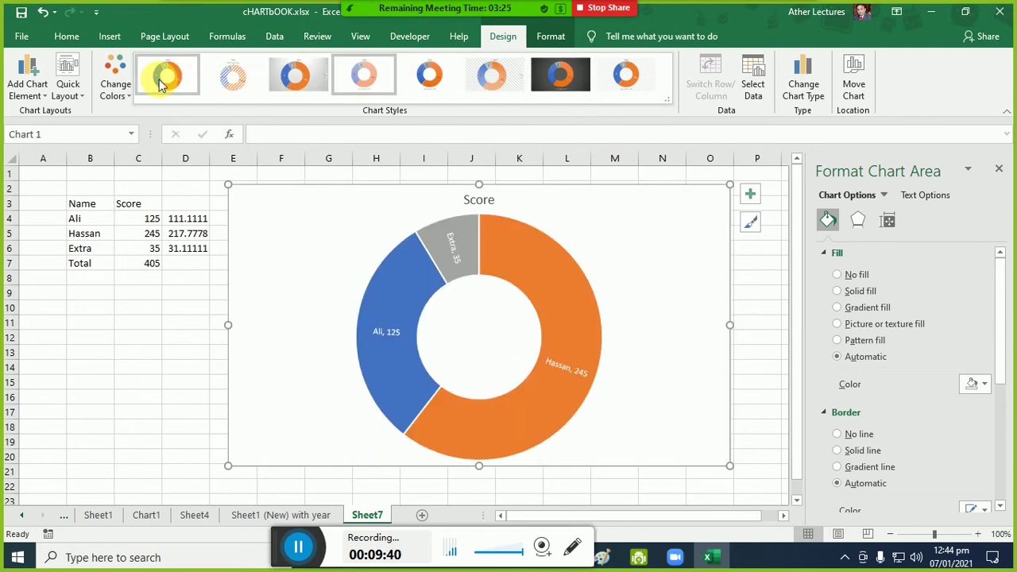
{"action": "left_click", "coordinate": [117, 76]}
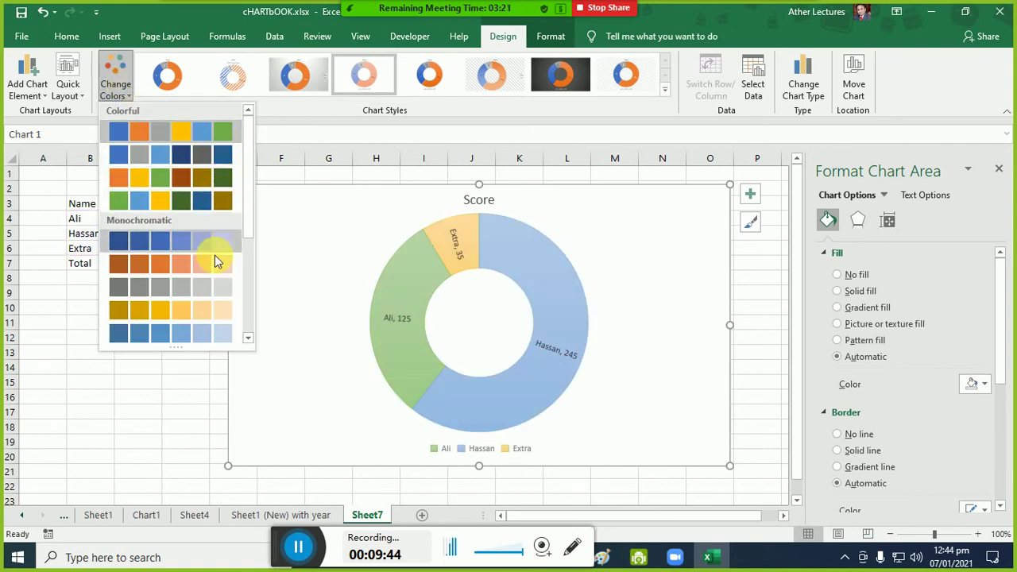
{"action": "scroll", "coordinate": [169, 314], "scroll_direction": "down", "scroll_amount": 3}
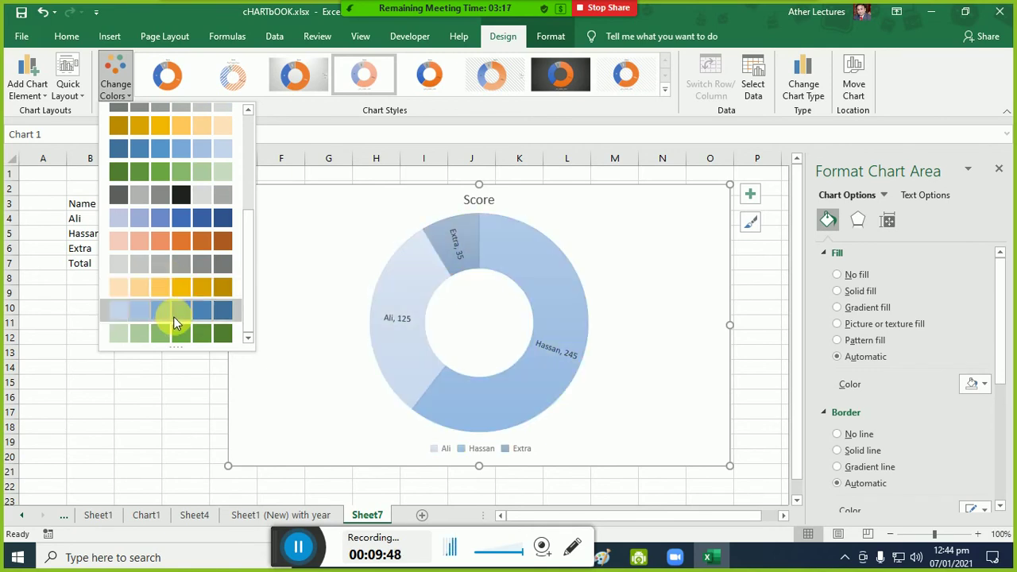
{"action": "key", "text": "Escape"}
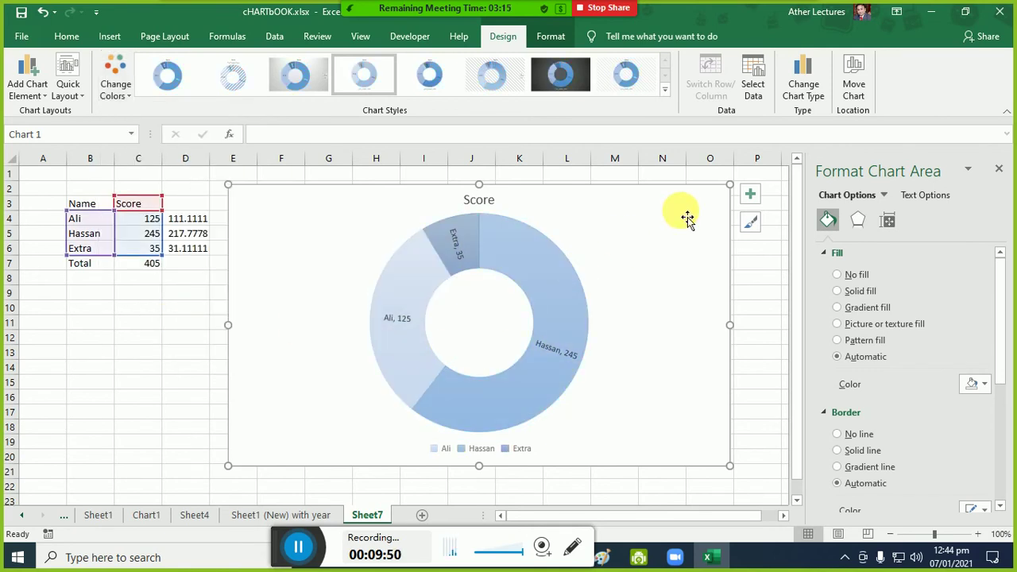
{"action": "left_click_drag", "start_coordinate": [730, 184], "coordinate": [732, 168]}
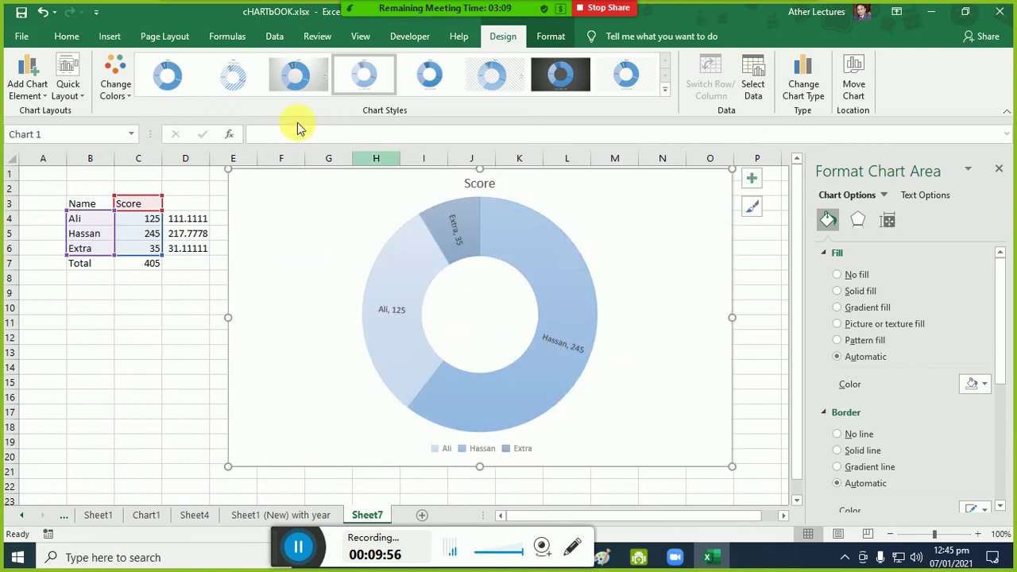
{"action": "left_click", "coordinate": [118, 97]}
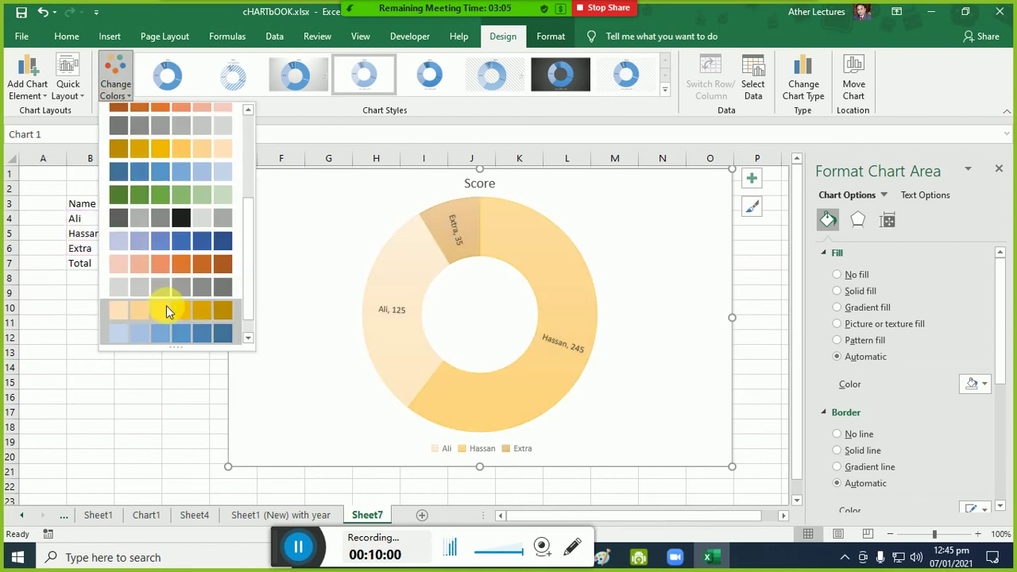
{"action": "left_click", "coordinate": [166, 307]}
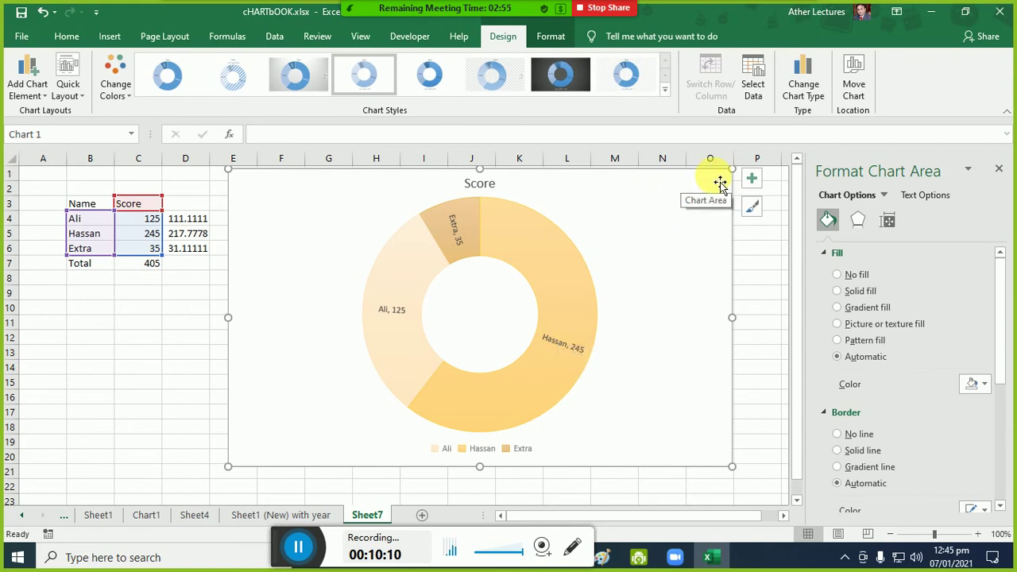
- Go to Sheet1 and bring up Chart Design tools for its sales line chart
{"action": "left_click", "coordinate": [270, 514]}
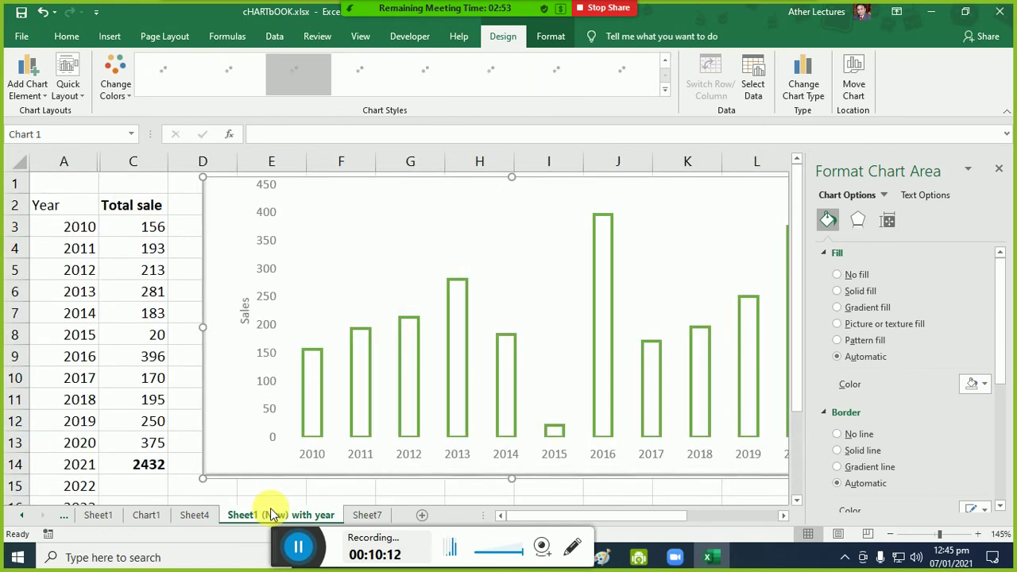
{"action": "left_click", "coordinate": [193, 515]}
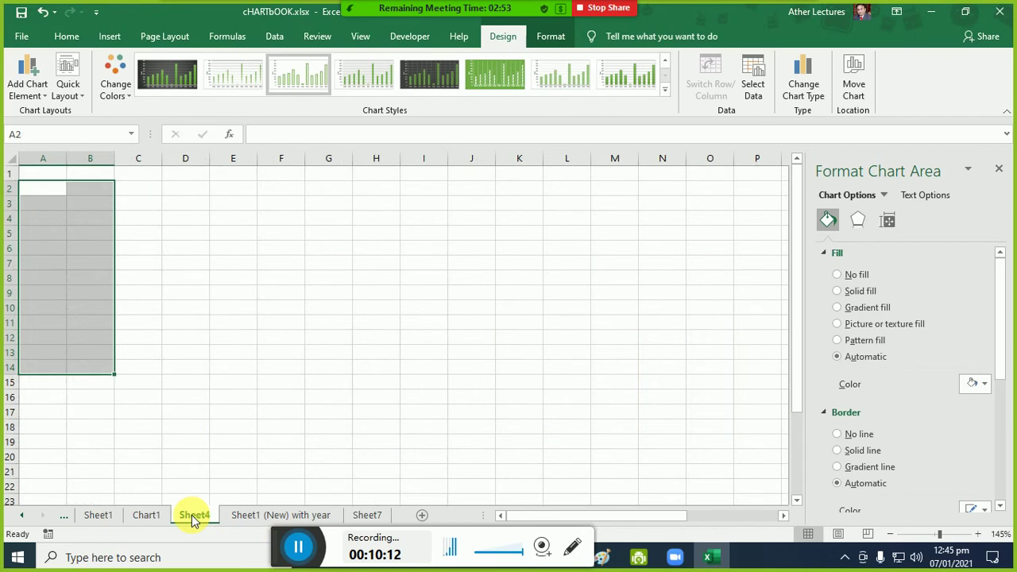
{"action": "left_click", "coordinate": [151, 515]}
{"action": "left_click", "coordinate": [106, 515]}
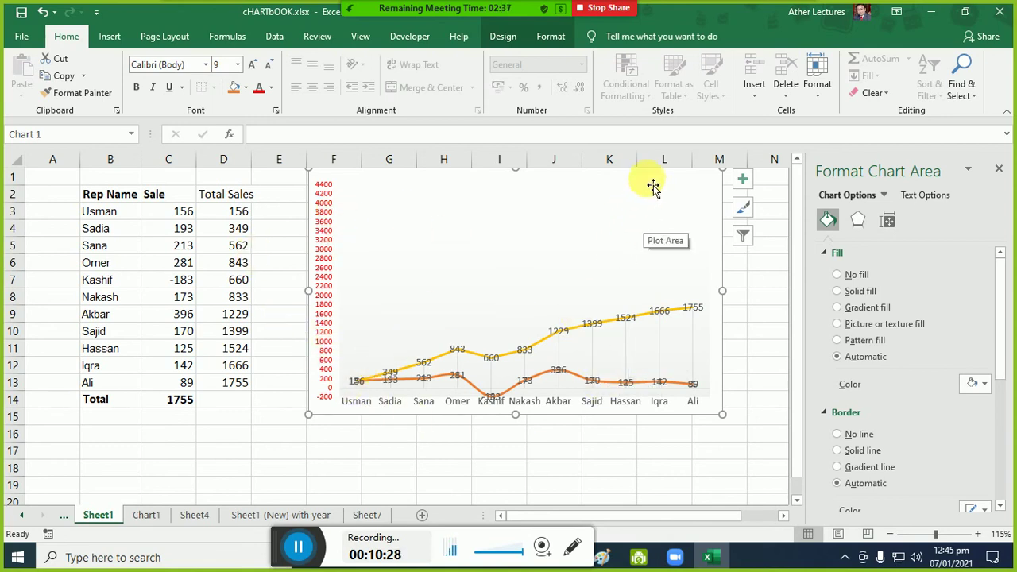
{"action": "left_click", "coordinate": [508, 35]}
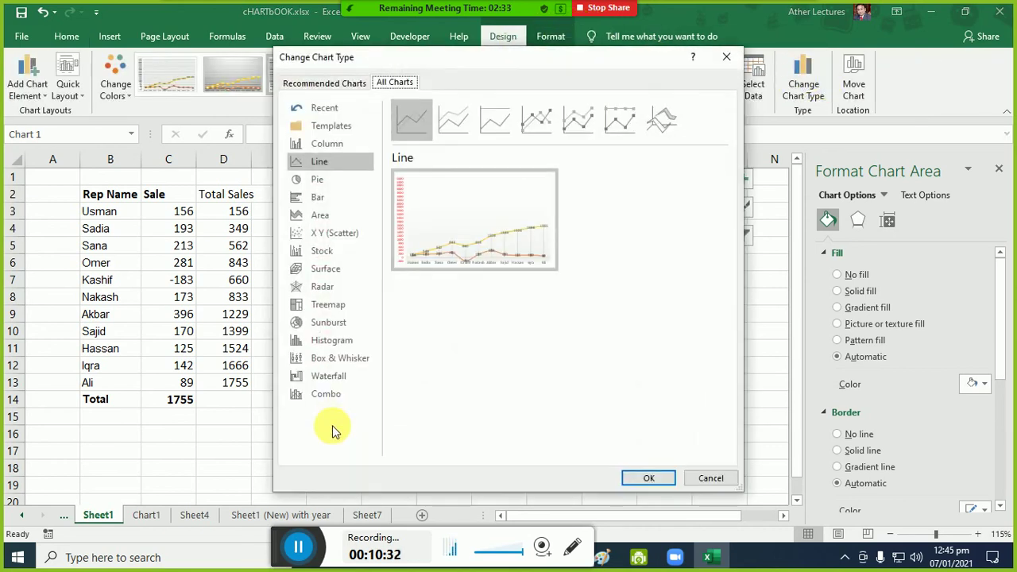
- In Change Chart Type, try the Sale series as a stacked area
{"action": "left_click", "coordinate": [329, 394]}
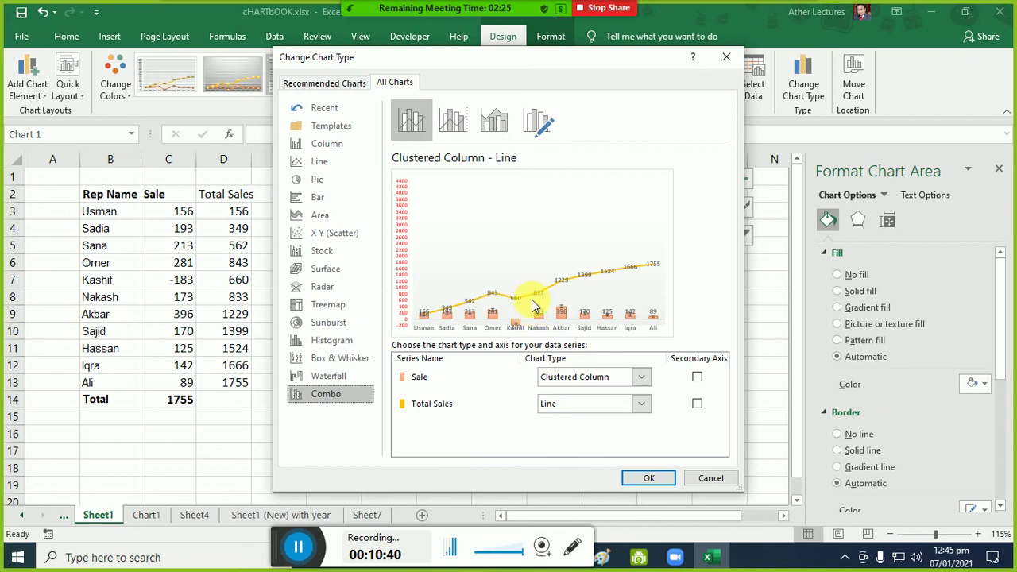
{"action": "left_click", "coordinate": [567, 385]}
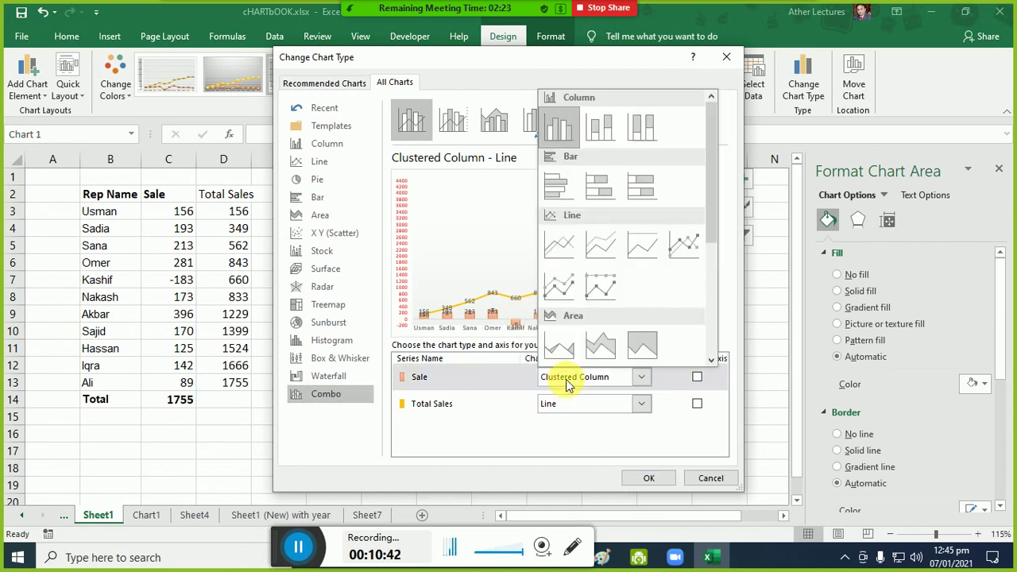
{"action": "left_click", "coordinate": [598, 345]}
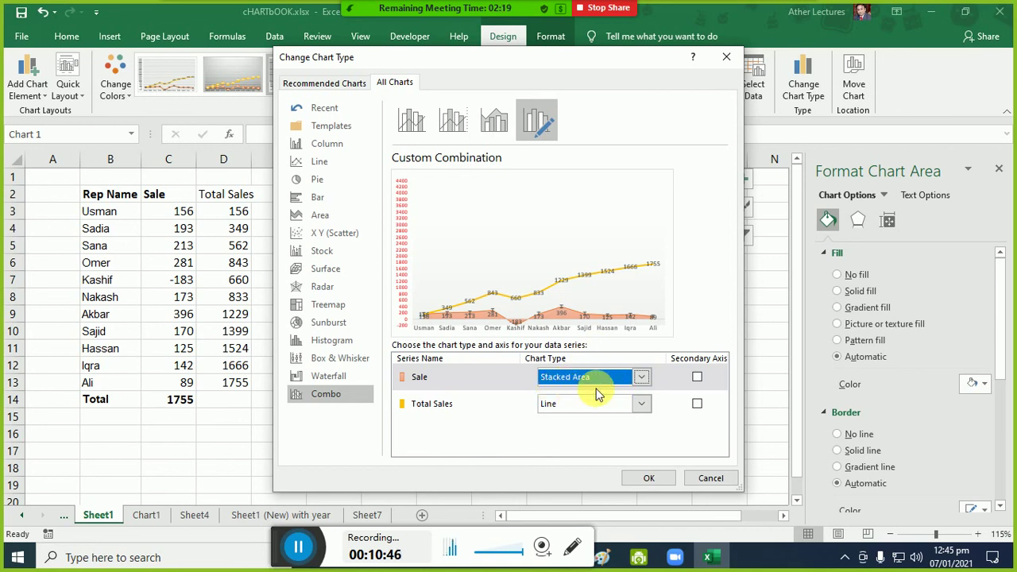
- Preview the Line variants (with Markers, Stacked with Markers, 3-D), then return to Combo
{"action": "left_click", "coordinate": [326, 163]}
{"action": "mouse_move", "coordinate": [474, 220]}
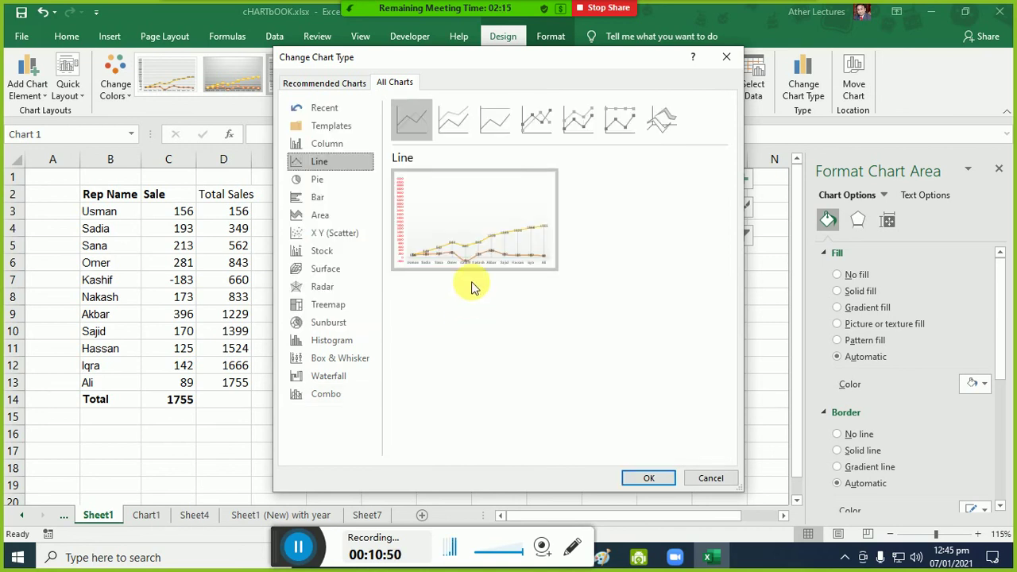
{"action": "left_click", "coordinate": [532, 127]}
{"action": "left_click", "coordinate": [578, 121]}
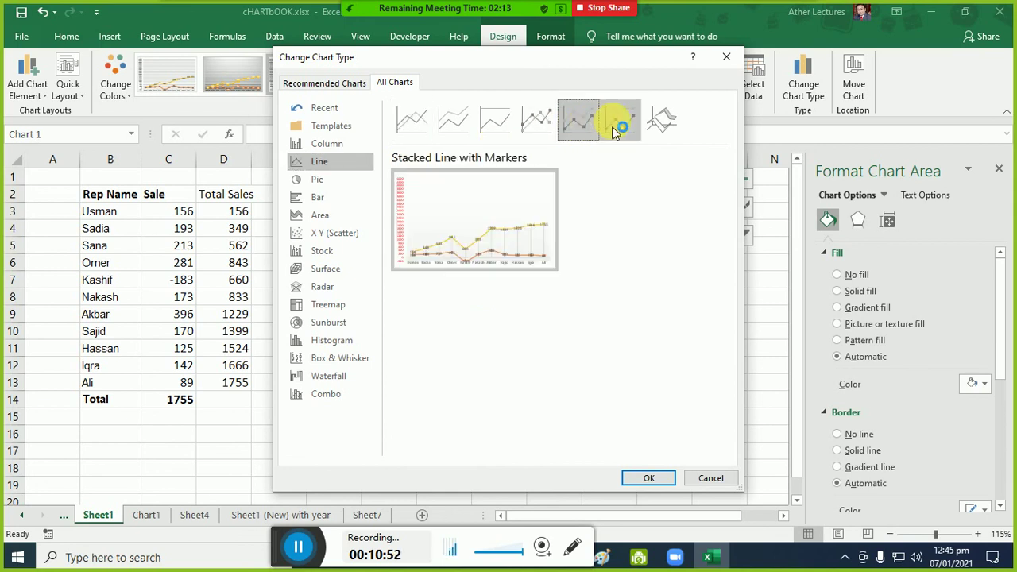
{"action": "left_click", "coordinate": [661, 119]}
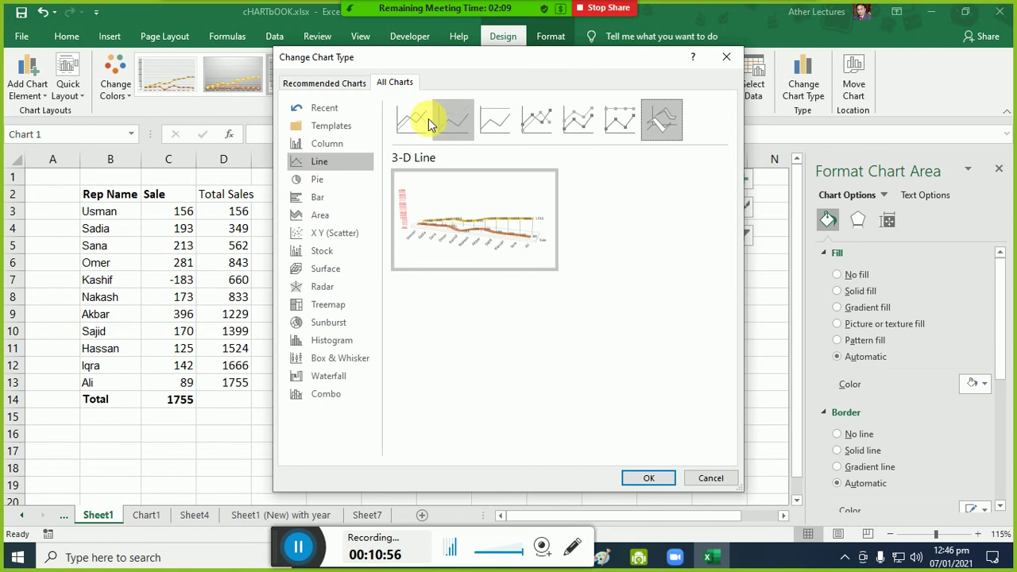
{"action": "left_click", "coordinate": [424, 126]}
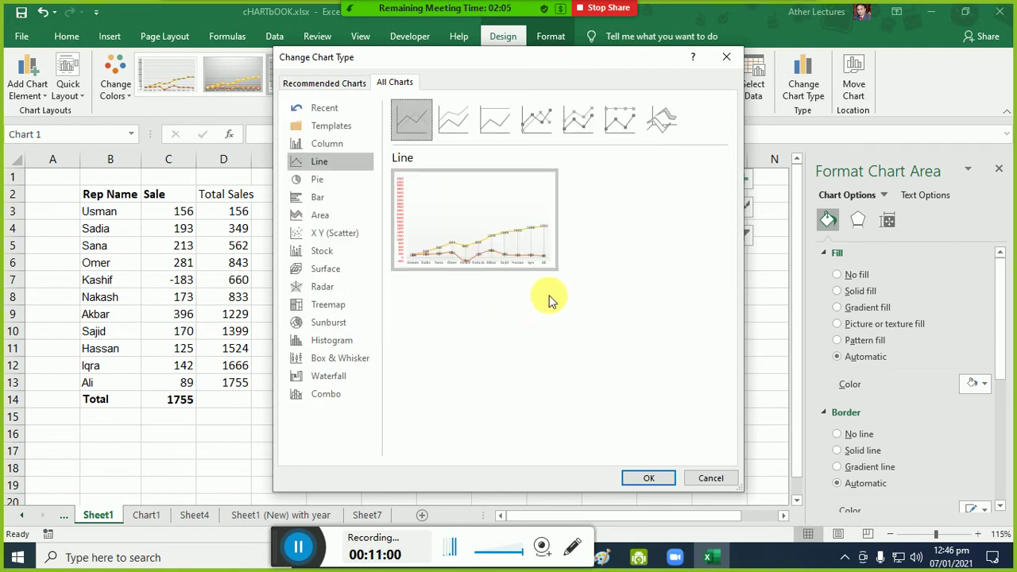
{"action": "left_click", "coordinate": [317, 402]}
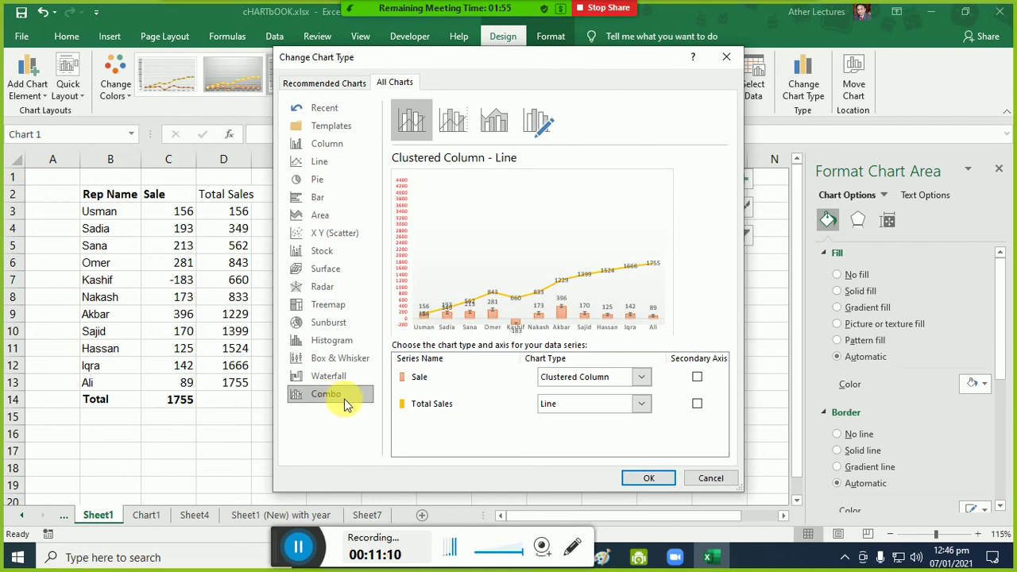
- Try the Sale series as Pie of Pie, then leave its chart type unchanged
{"action": "left_click", "coordinate": [577, 384]}
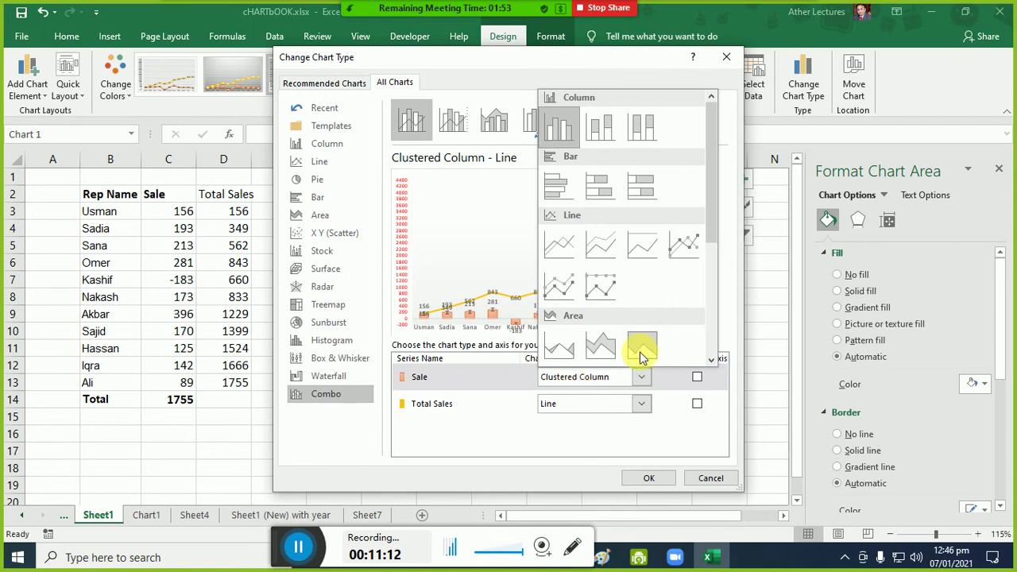
{"action": "left_click_drag", "start_coordinate": [713, 216], "coordinate": [706, 305]}
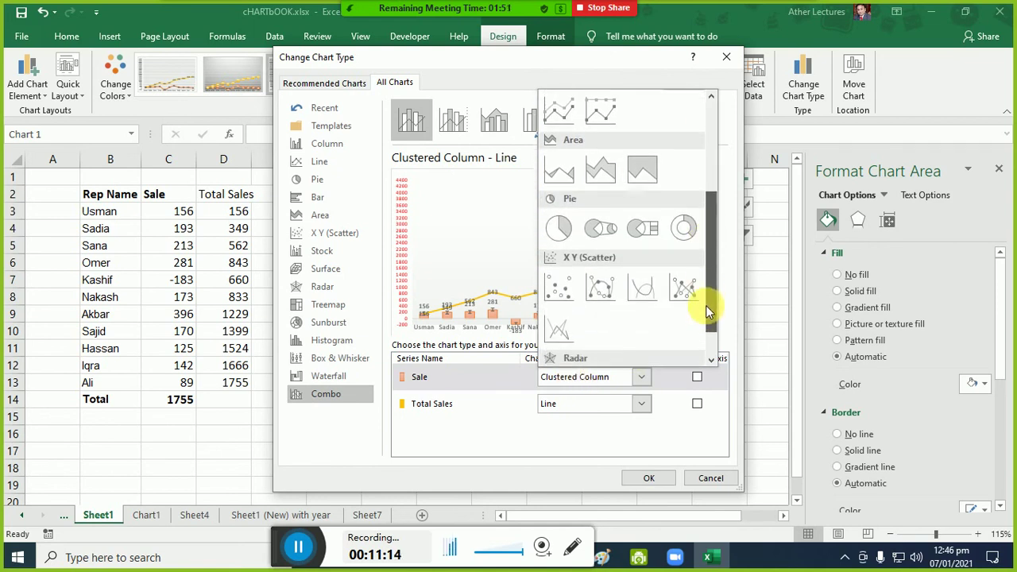
{"action": "left_click", "coordinate": [601, 224]}
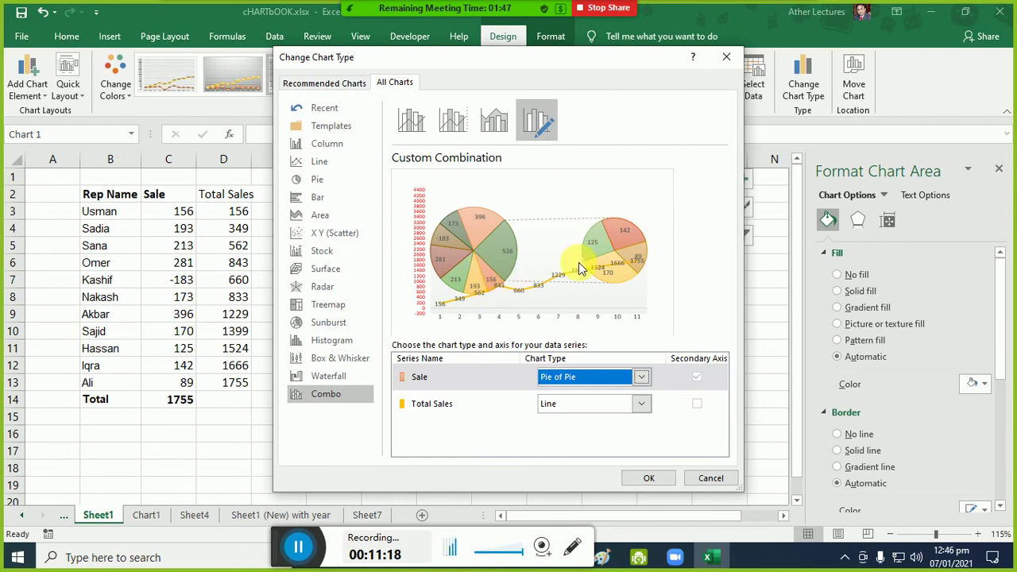
{"action": "left_click", "coordinate": [566, 379]}
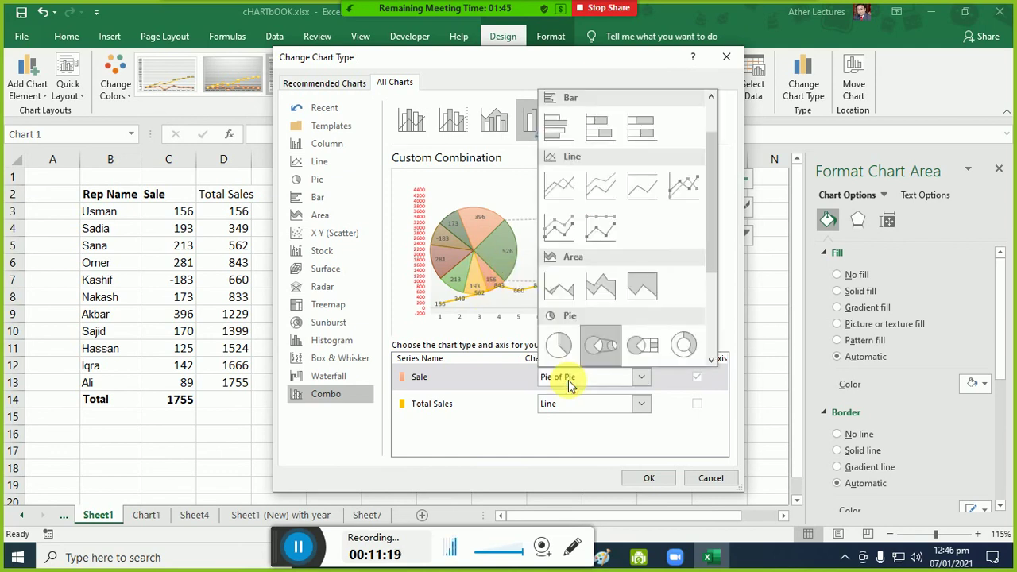
{"action": "left_click", "coordinate": [598, 289]}
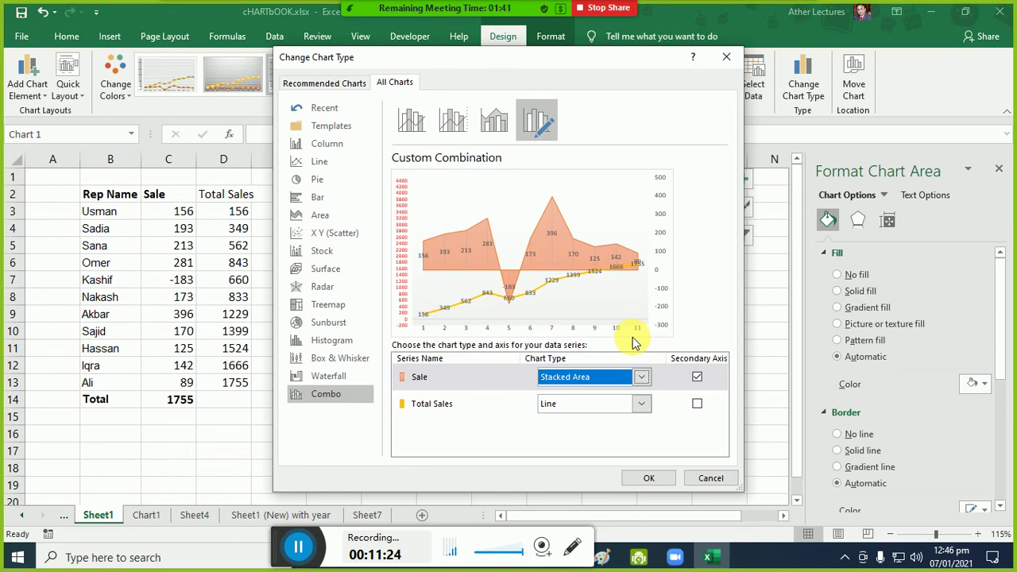
- Apply the combo: Total Sales as clustered columns, Sale as stacked line with markers
{"action": "left_click", "coordinate": [564, 411]}
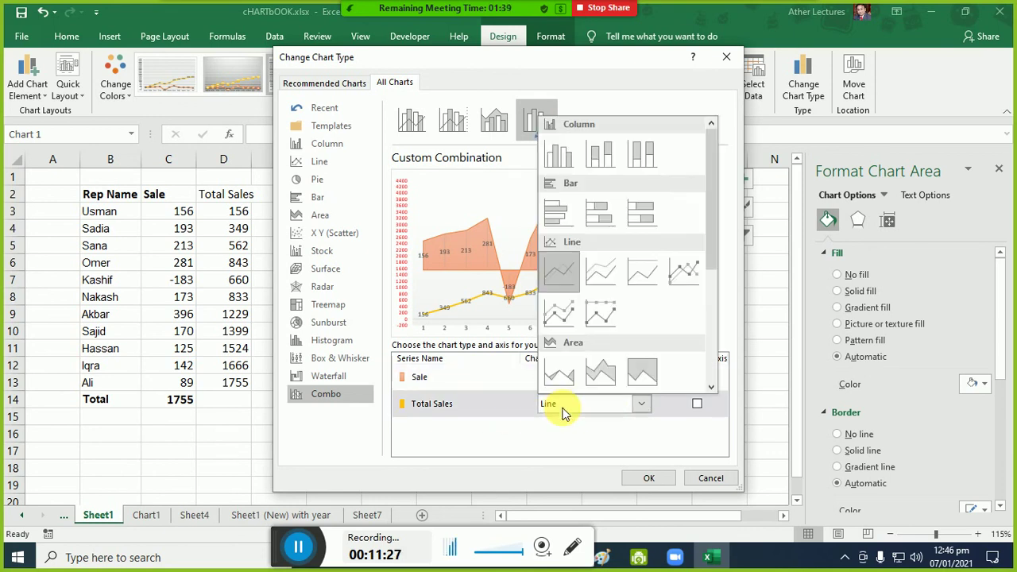
{"action": "left_click", "coordinate": [556, 163]}
{"action": "left_click", "coordinate": [576, 377]}
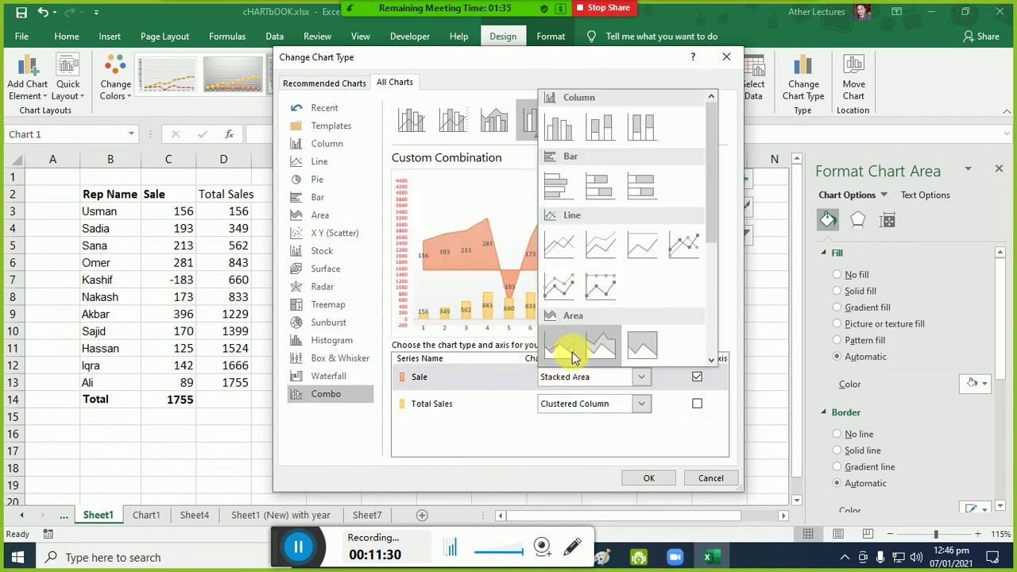
{"action": "left_click", "coordinate": [560, 287]}
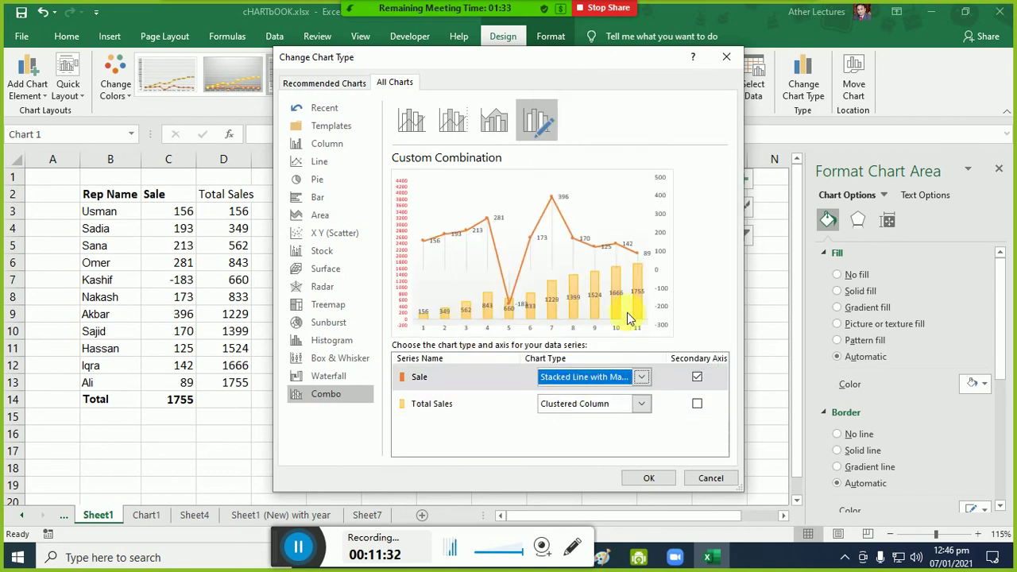
{"action": "left_click", "coordinate": [658, 486]}
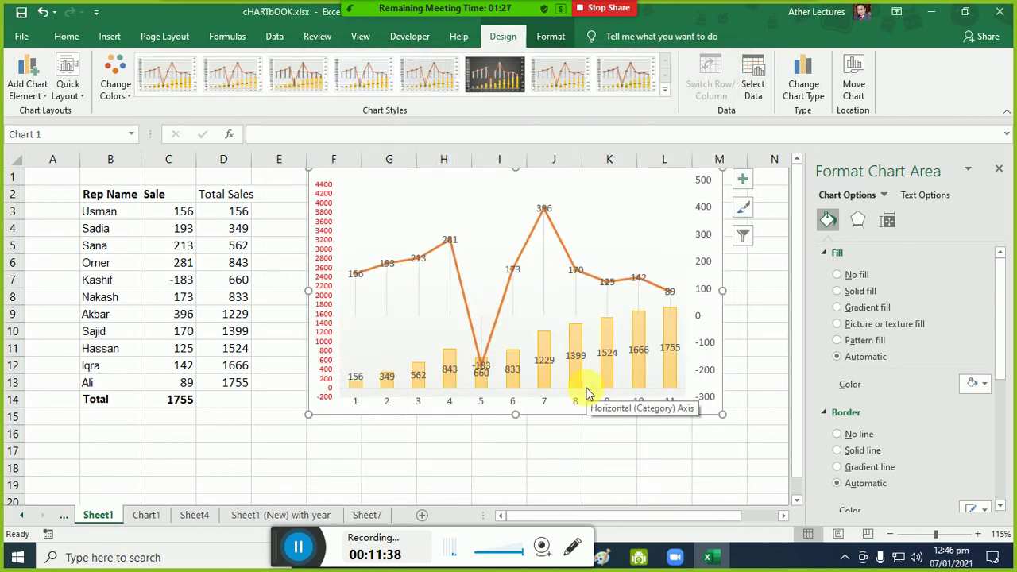
- Deselect the sales chart and return to Sheet7's yellow Score doughnut chart
{"action": "left_click", "coordinate": [675, 458]}
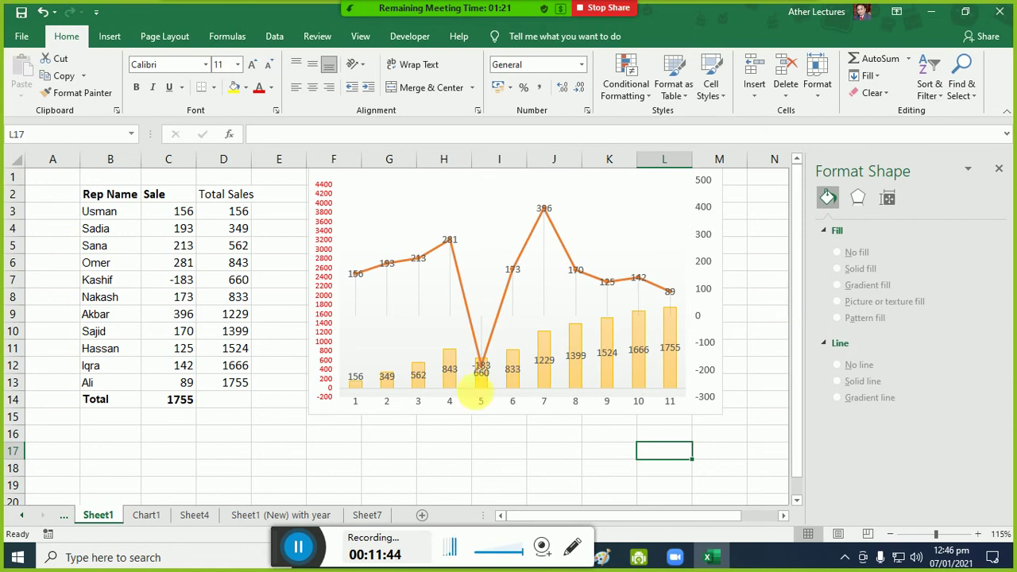
{"action": "left_click", "coordinate": [367, 516]}
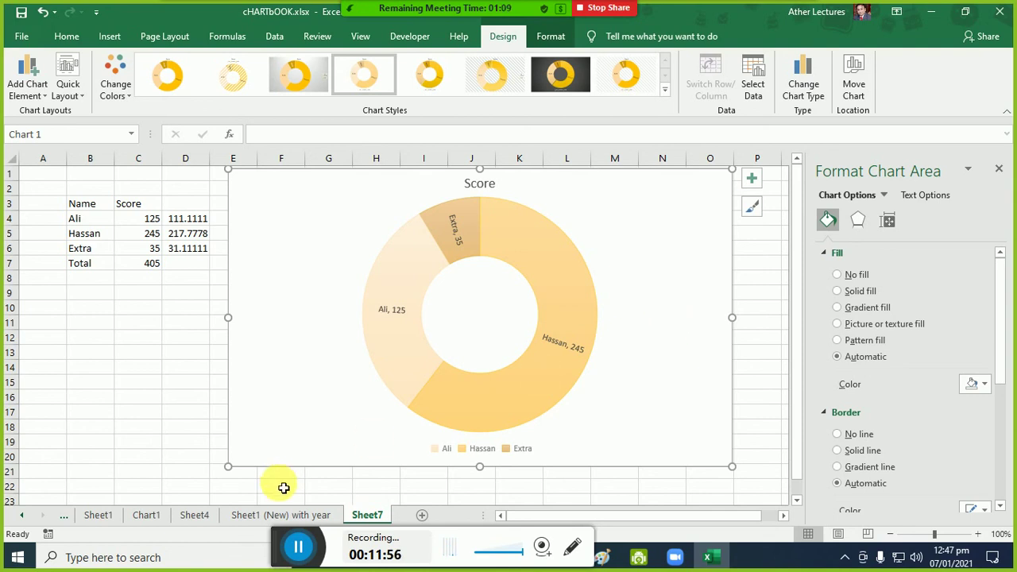
{"action": "left_click", "coordinate": [299, 547]}
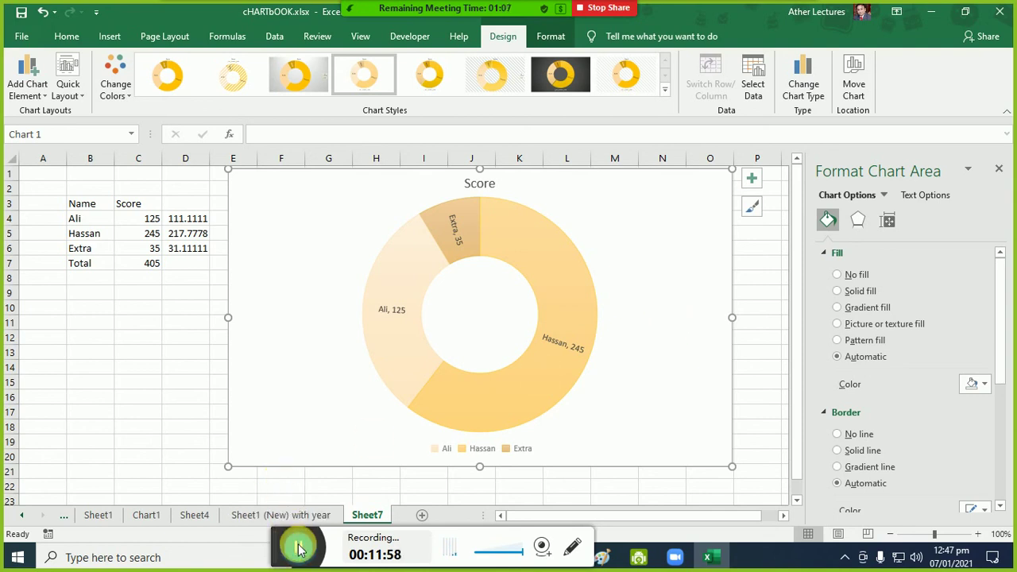